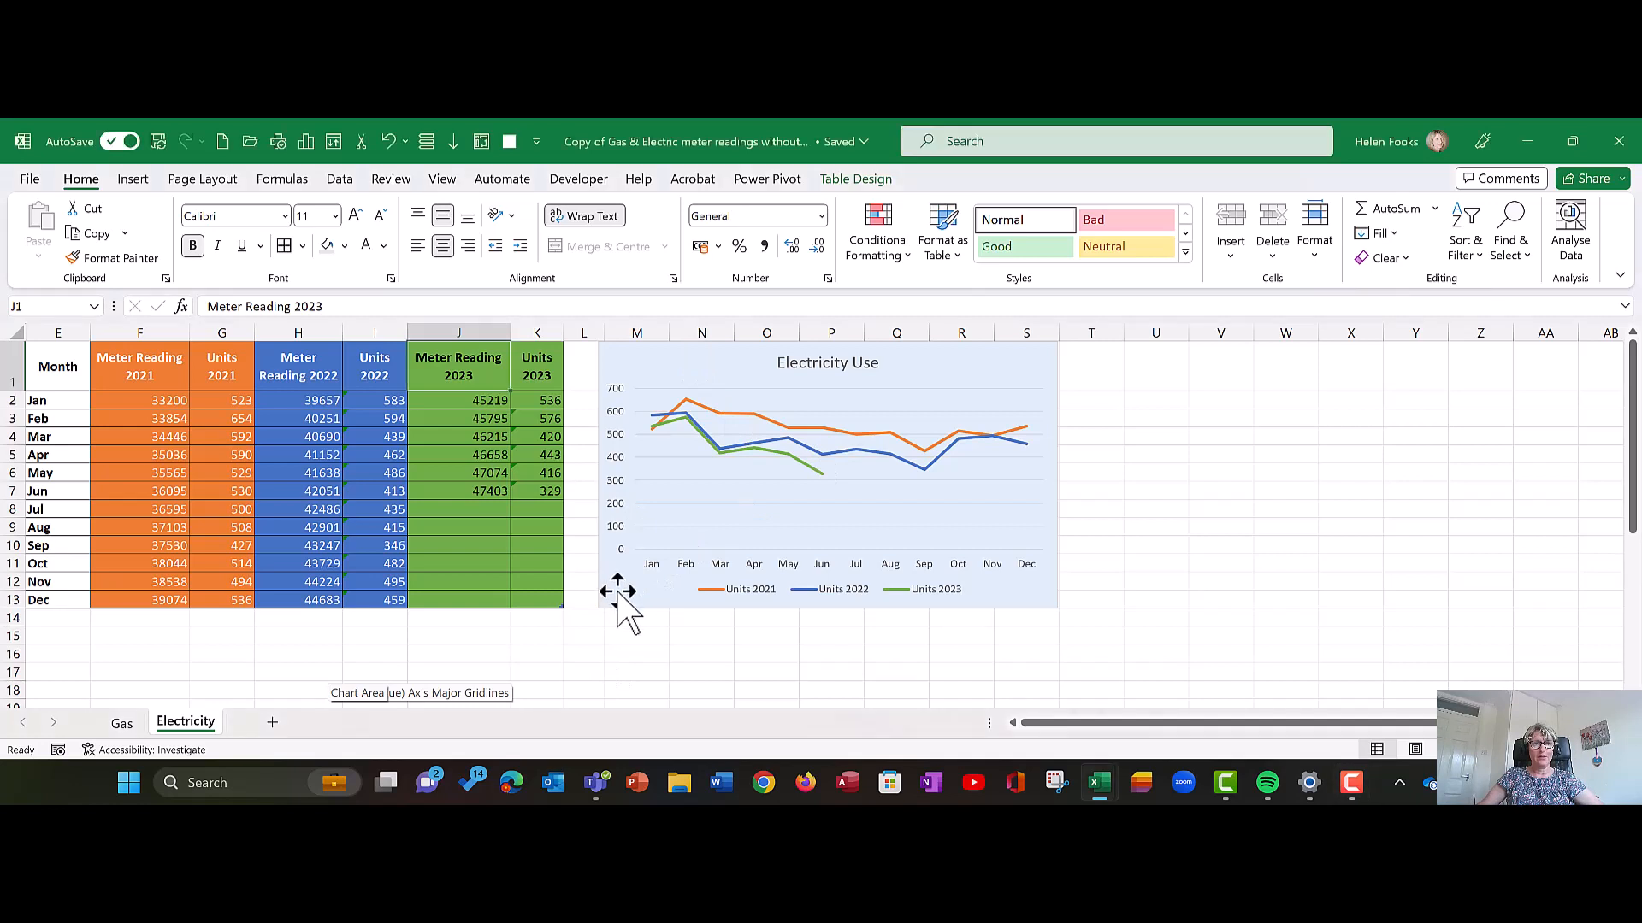
- Move the Electricity Use chart to columns U–AA and add a Cost column in L with January–June values 158, 162, 168, 165, 150, 126
left_click(618, 589)
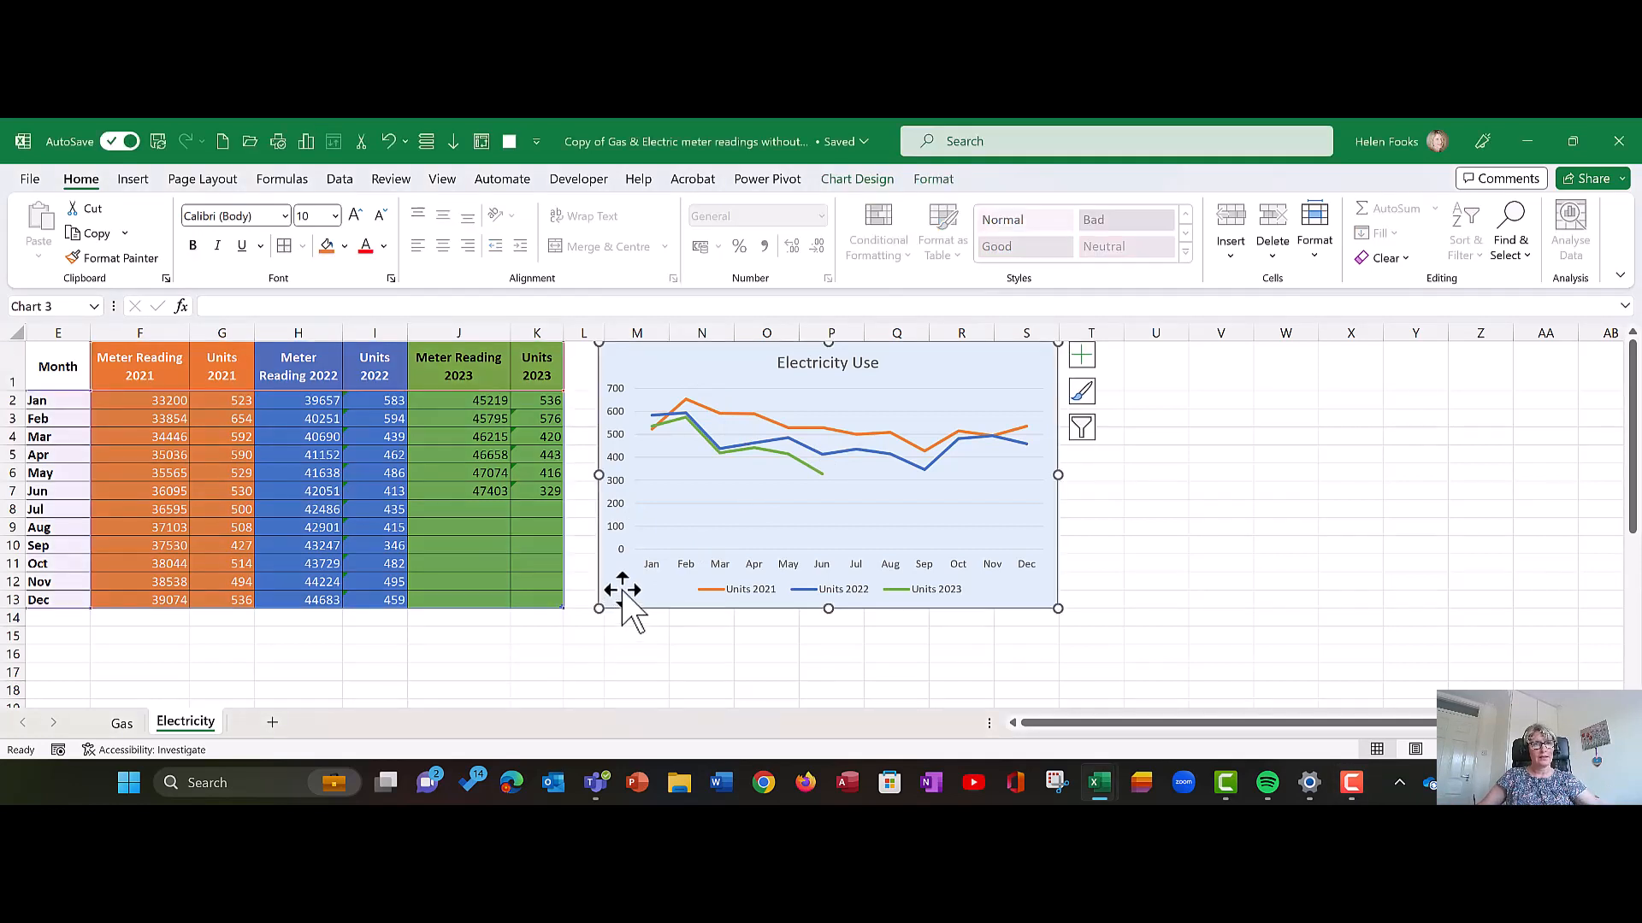
left_click_drag(619, 611, 1147, 600)
left_click(582, 369)
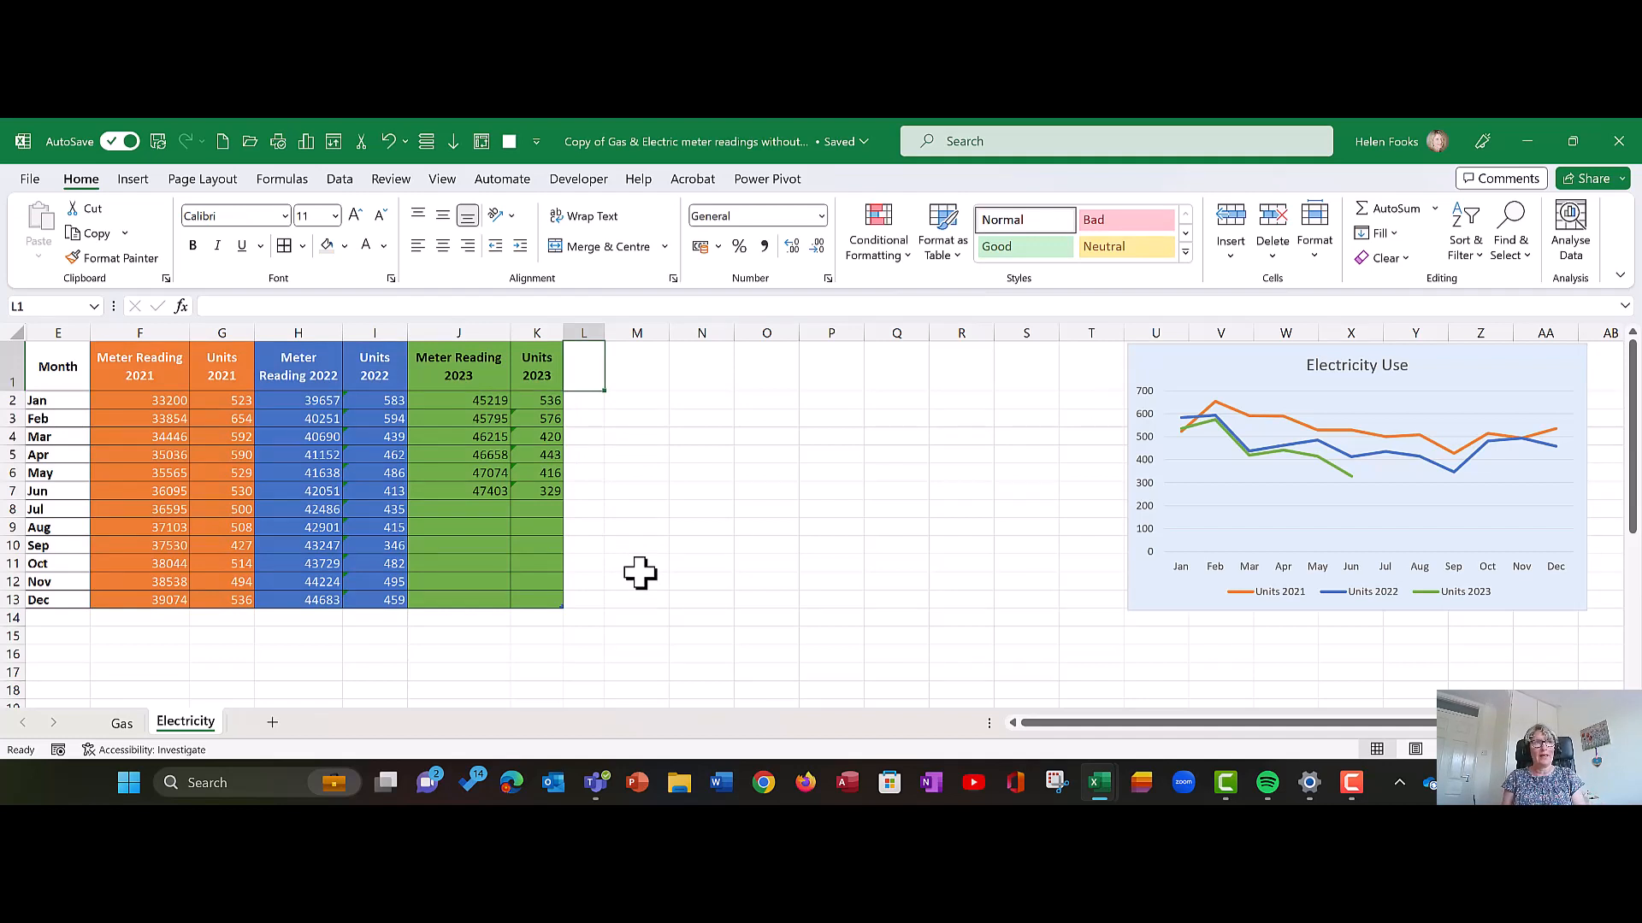
type("c")
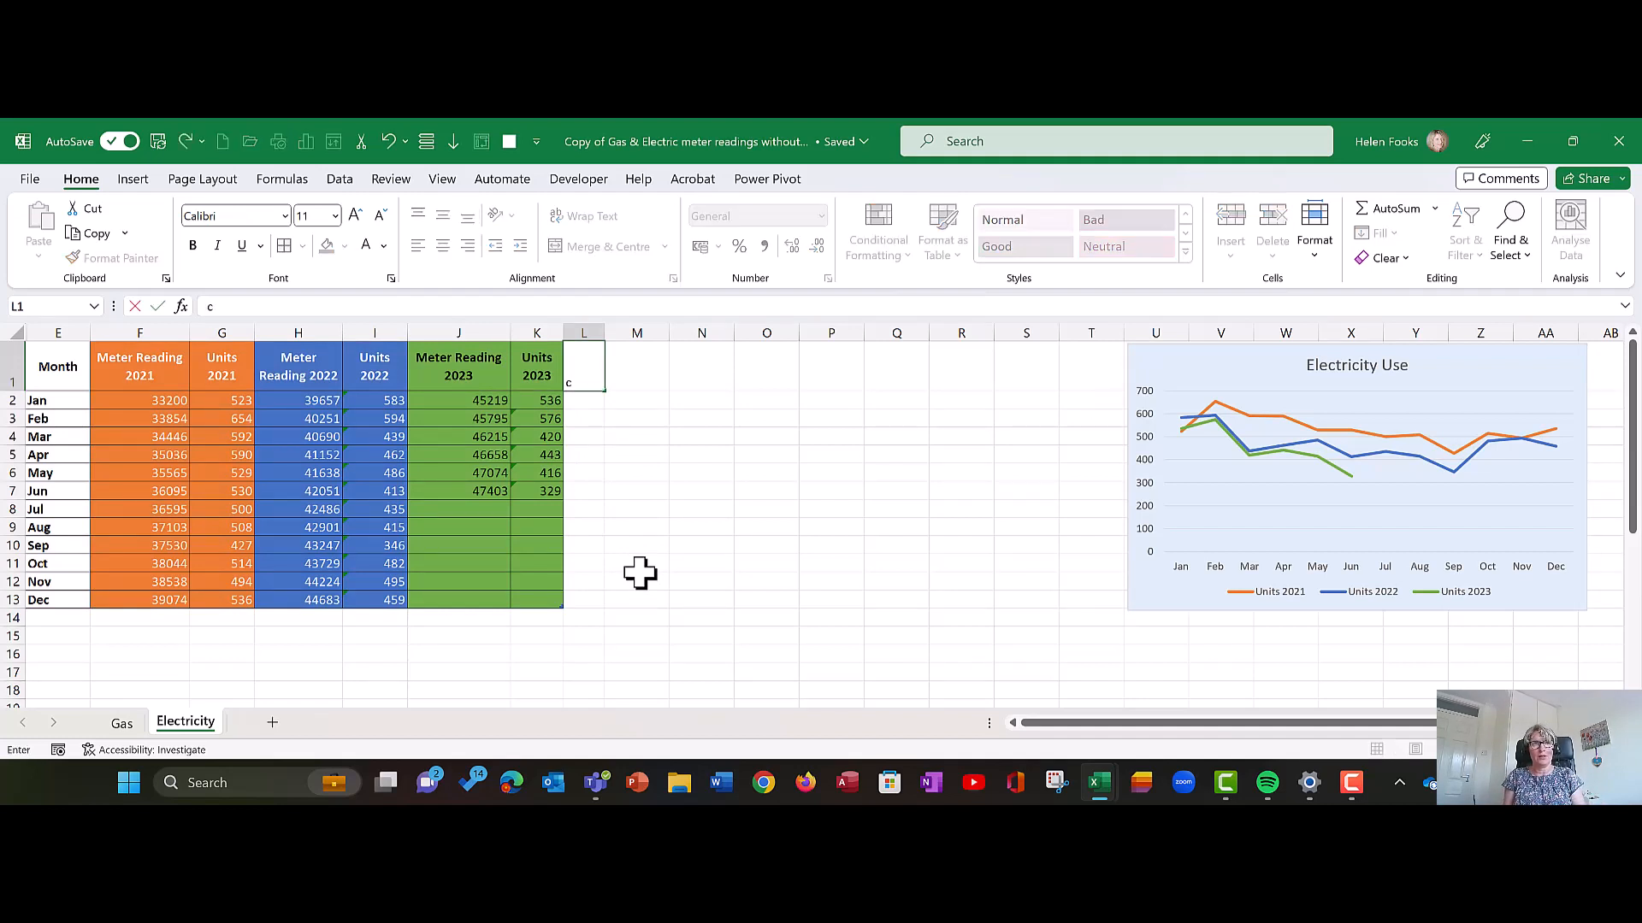
type("OST")
key("Return")
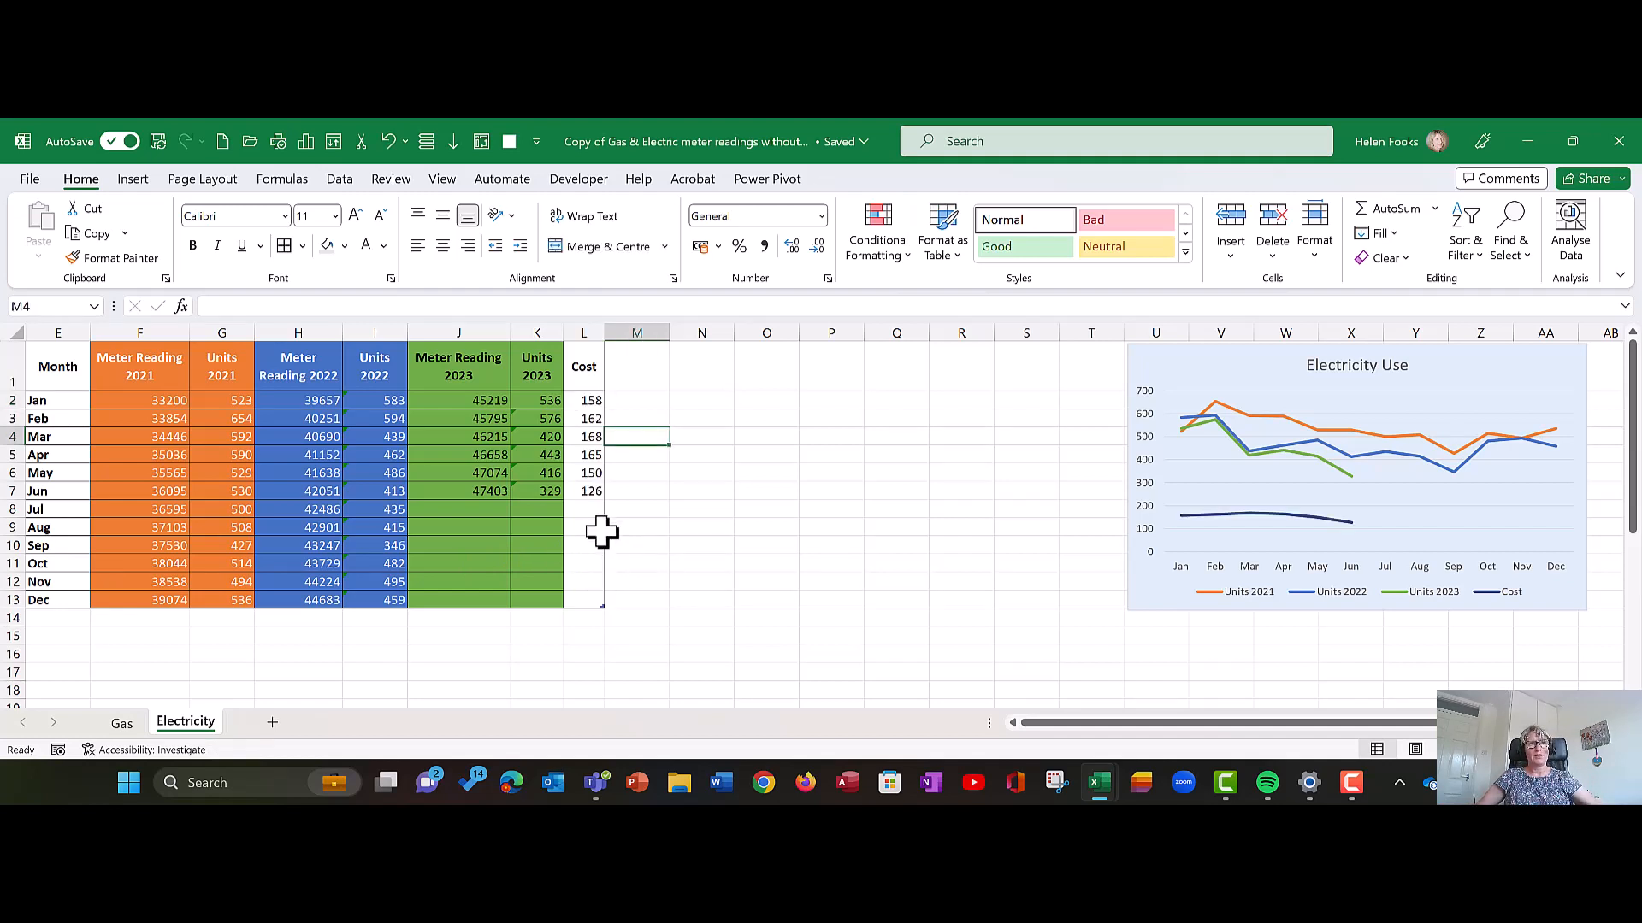
- Format the January–June costs in L2:L7 as Currency and auto-fit the width of column L
left_click_drag(590, 400, 593, 495)
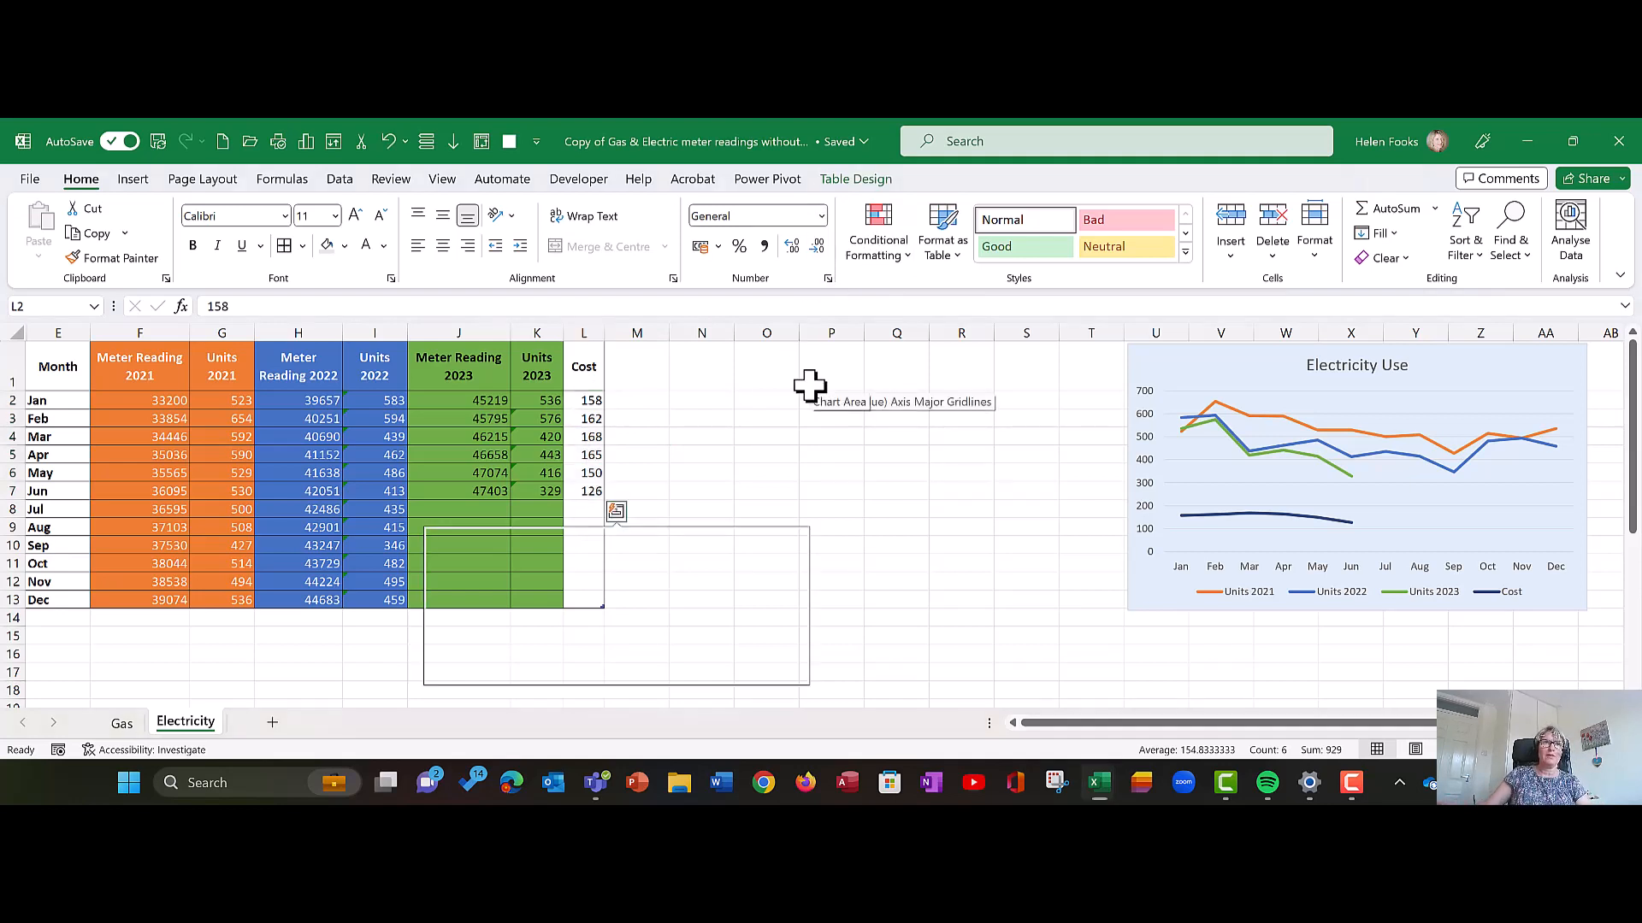
mouse_move(668, 414)
left_mouse_down()
mouse_move(760, 343)
mouse_move(823, 221)
left_mouse_up()
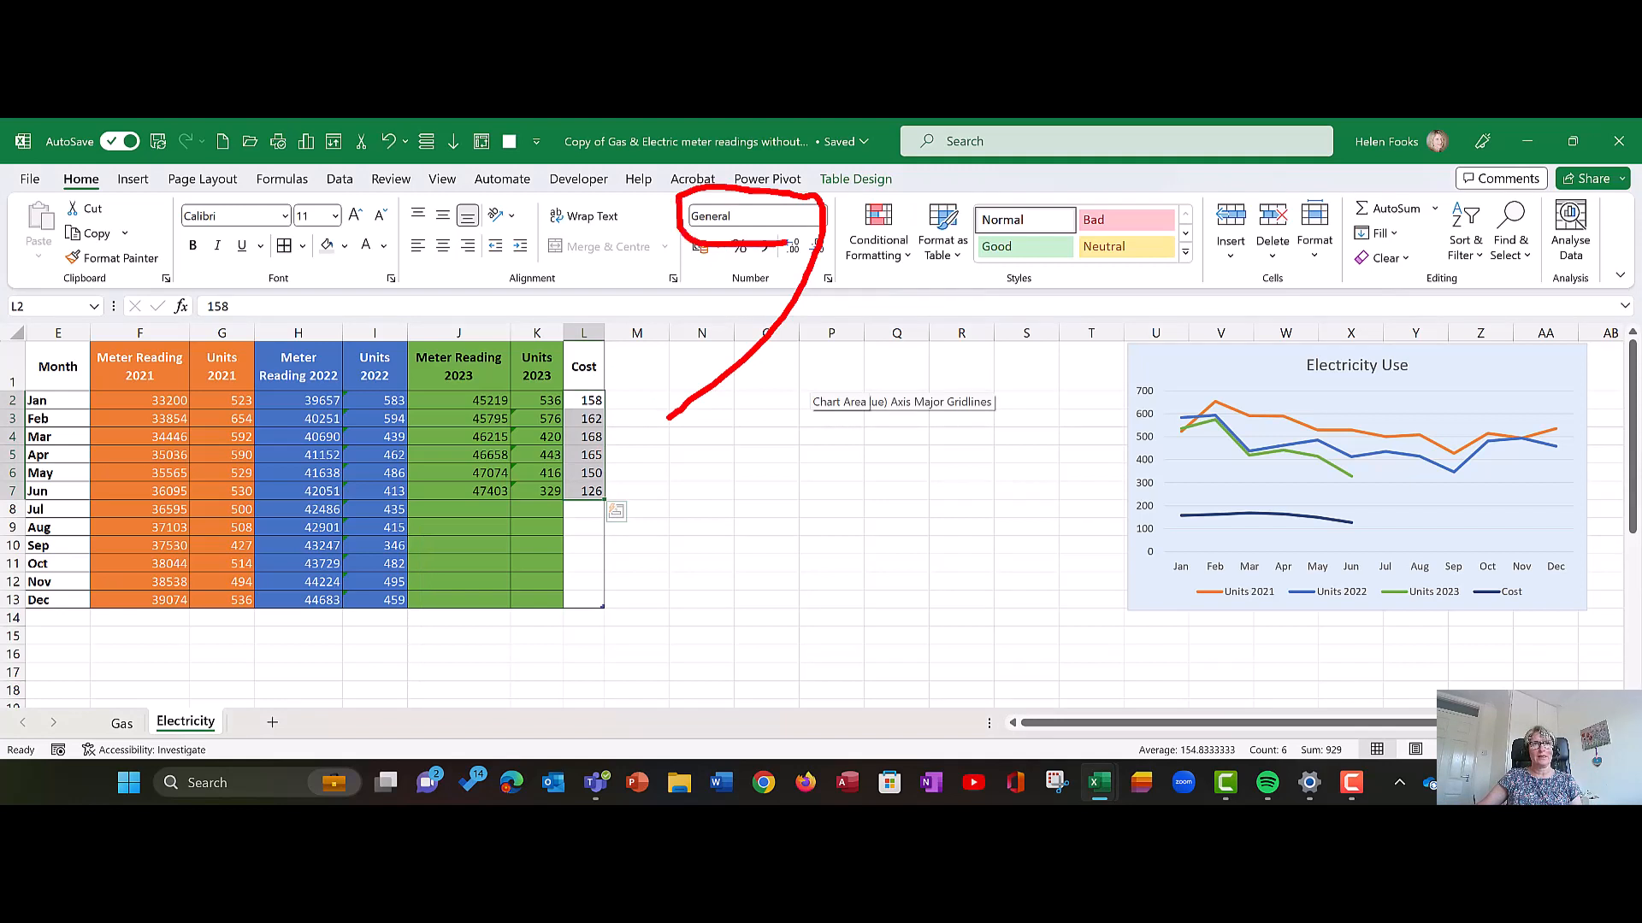
key("Escape")
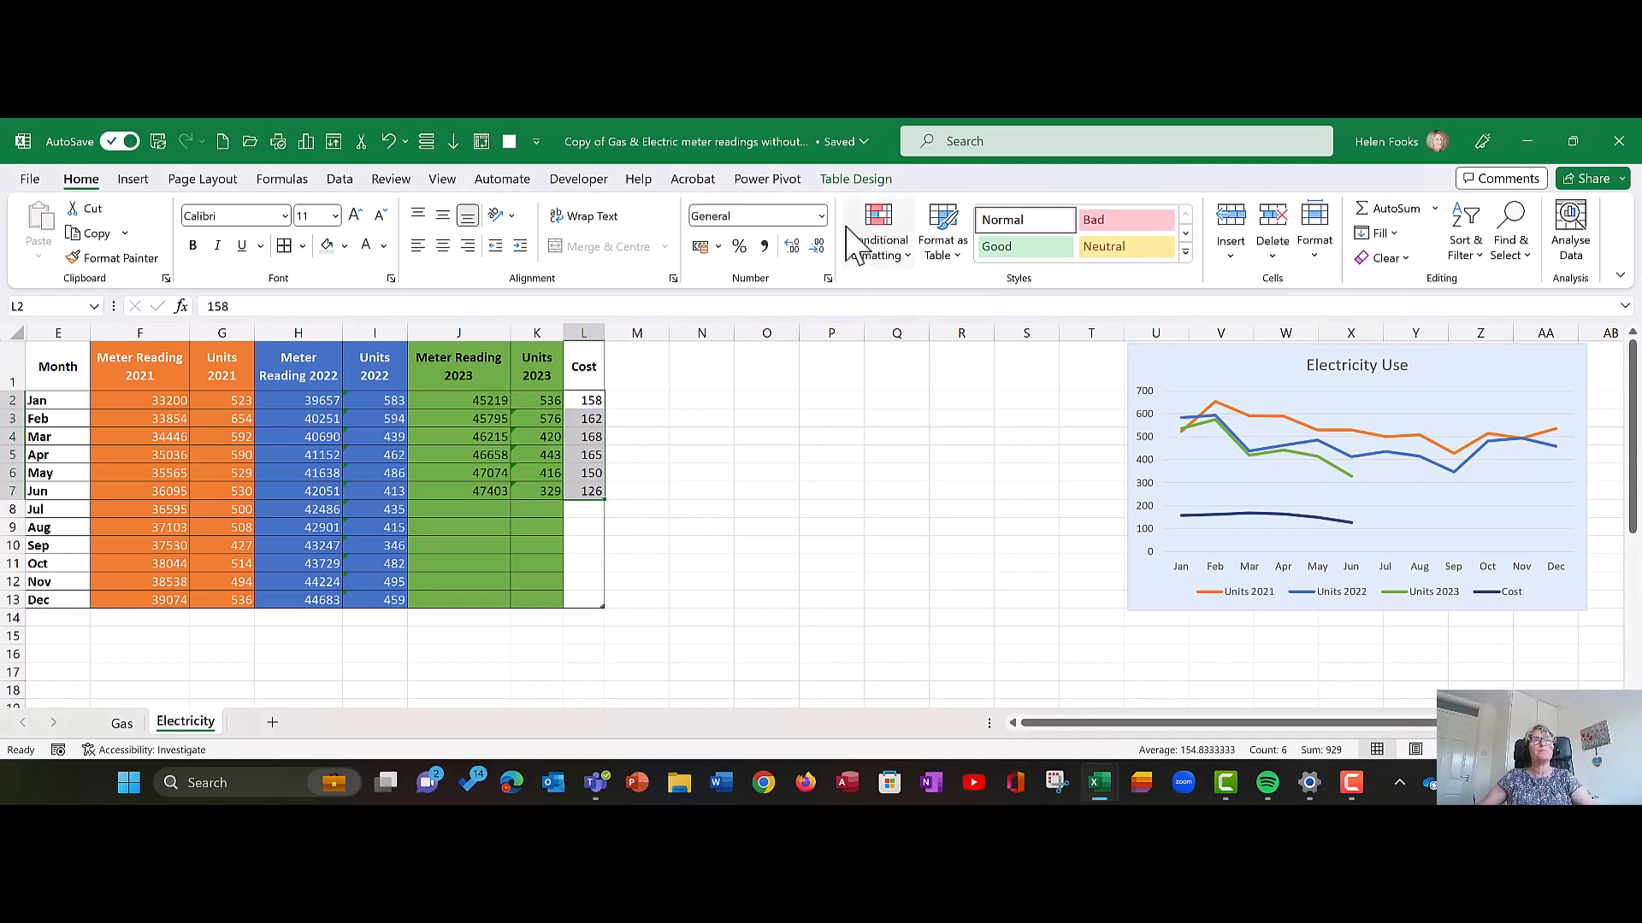
left_click(823, 217)
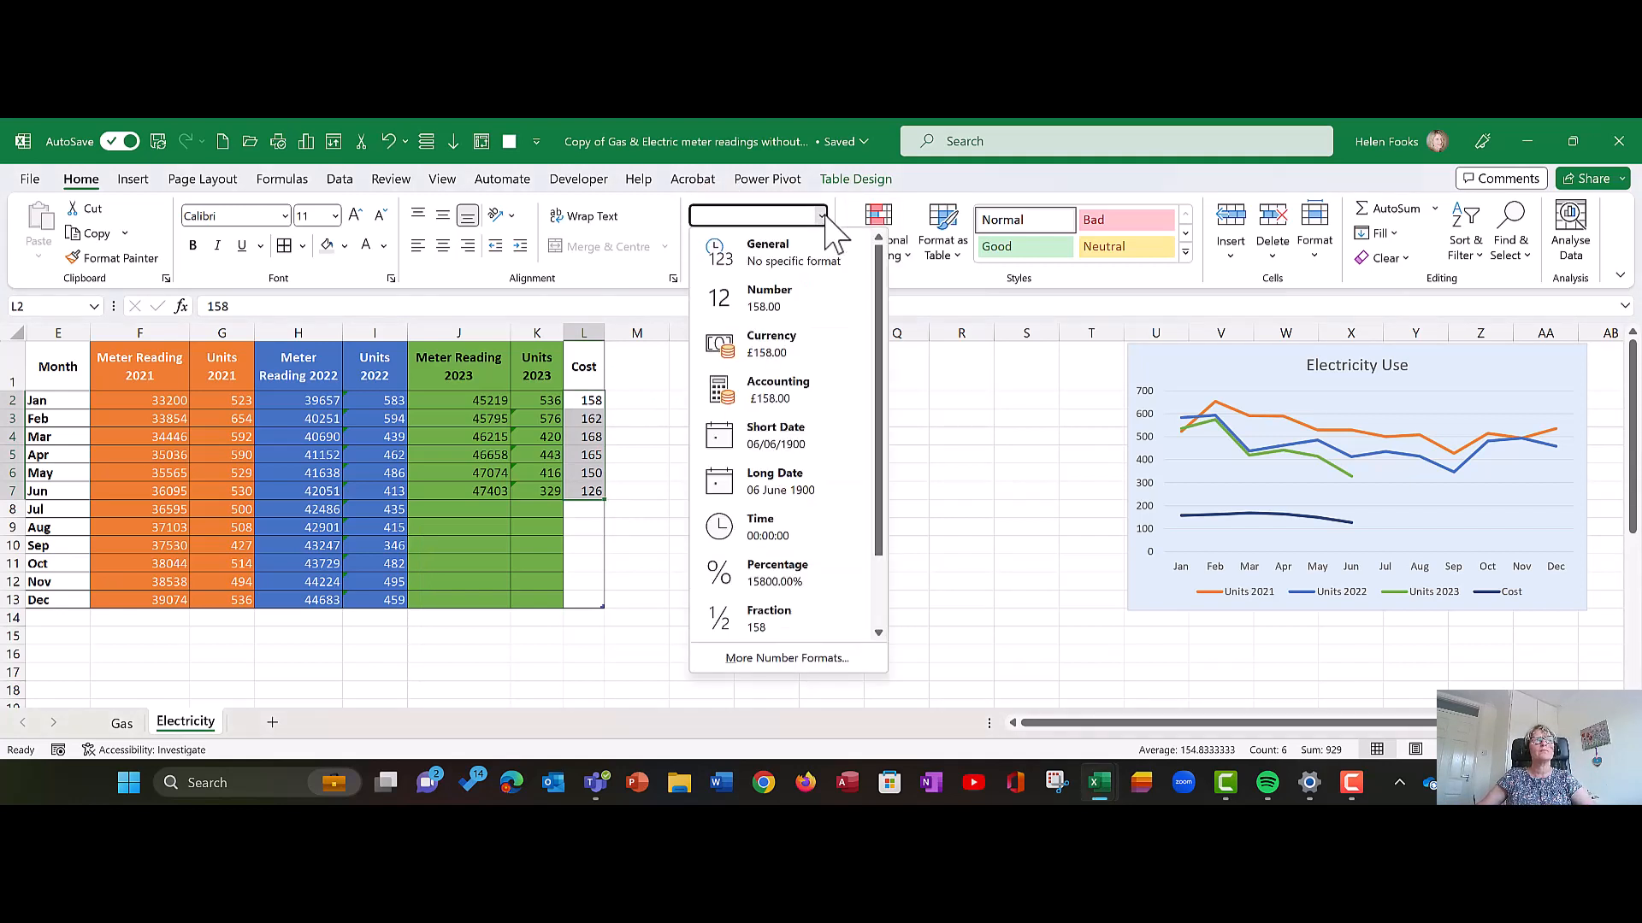
left_click(752, 344)
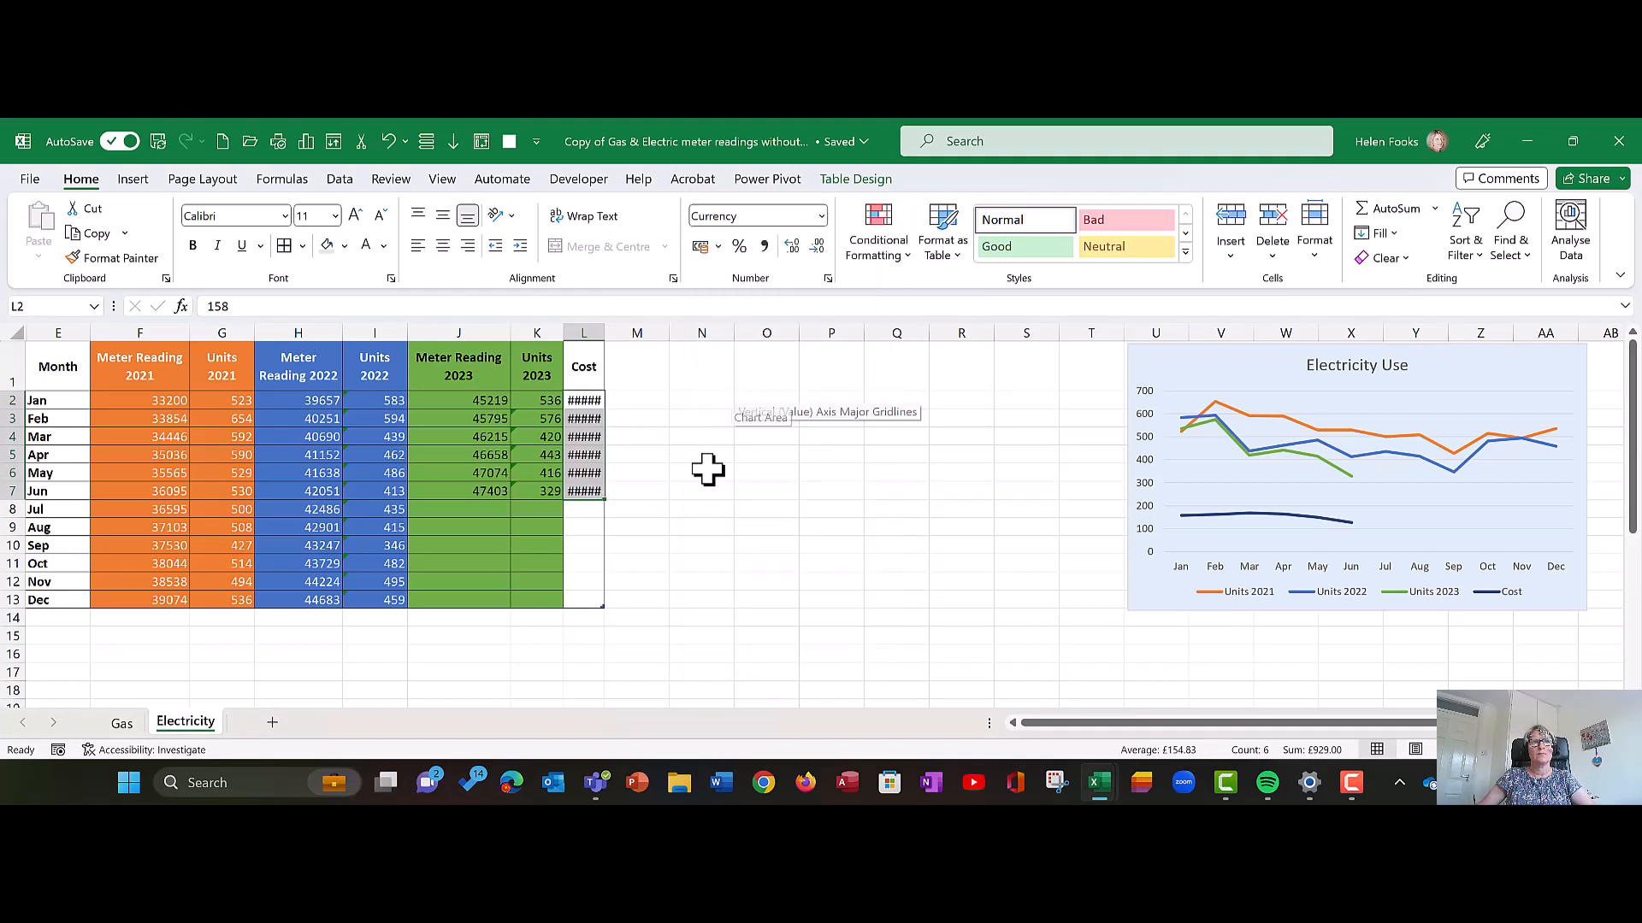
left_click(650, 395)
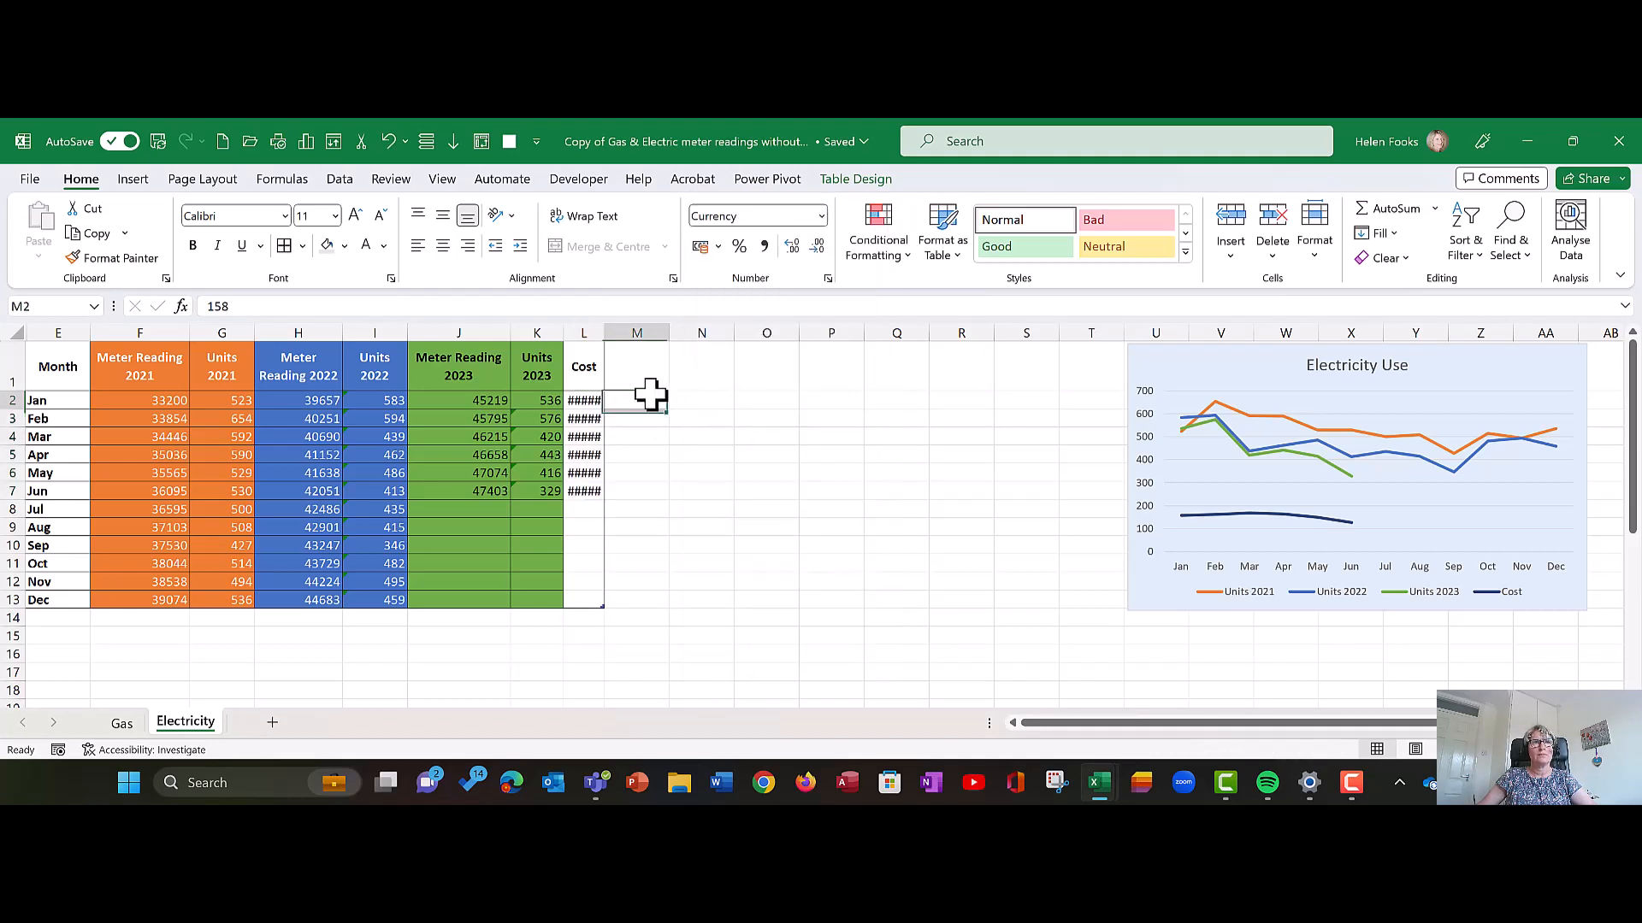
double_click(603, 333)
left_click(645, 468)
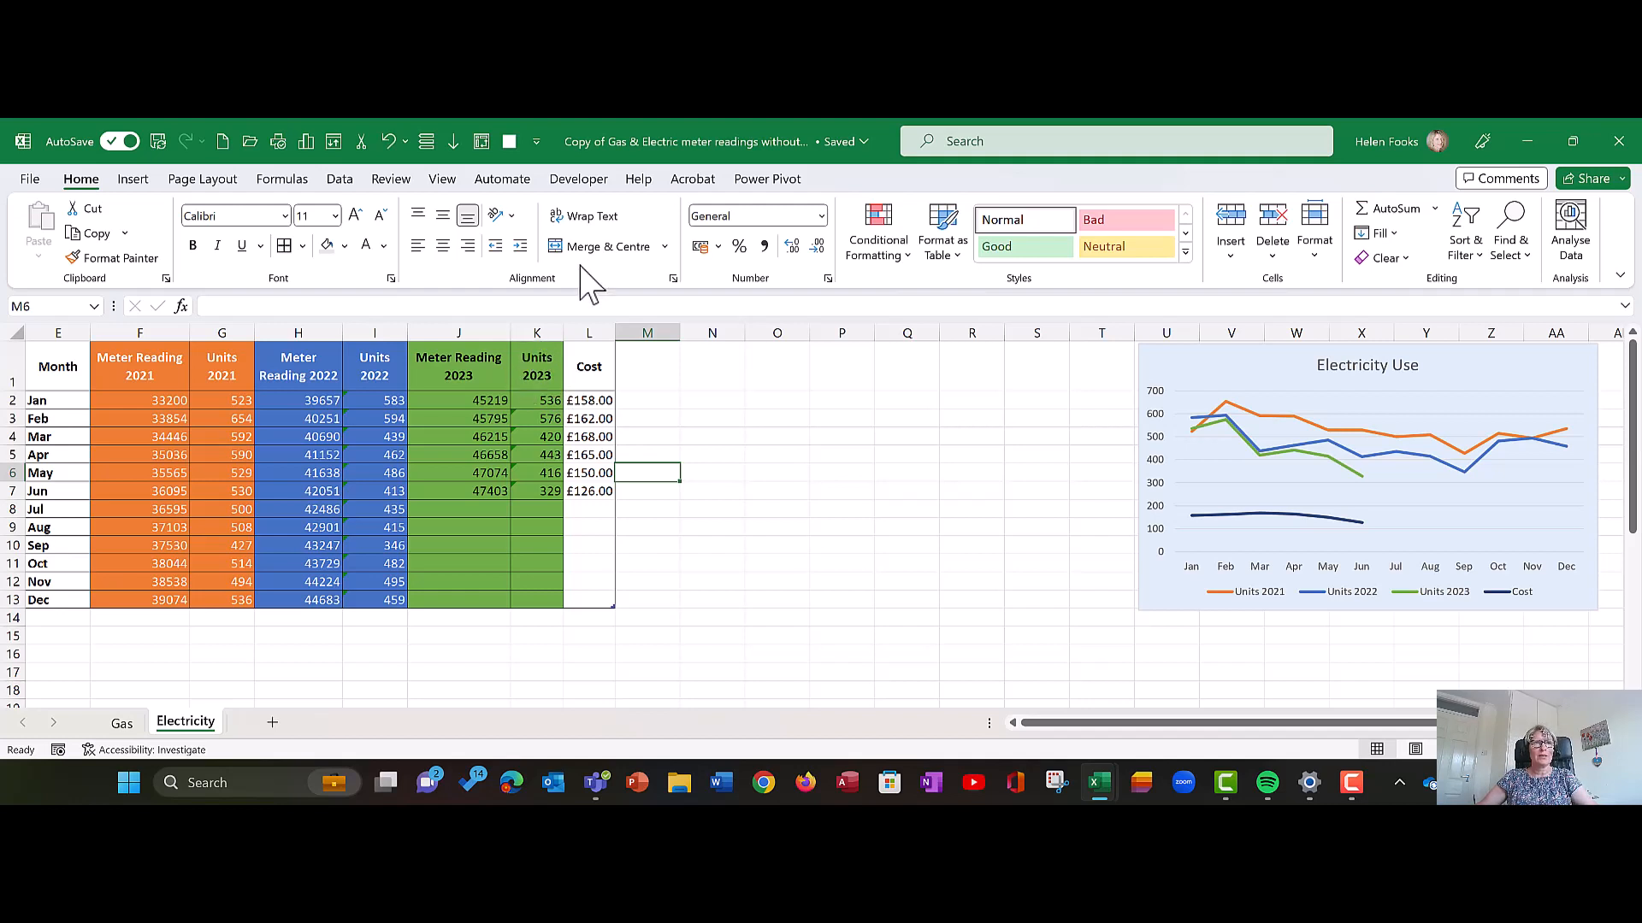
- Copy the formatting of the Units 2023 header in K1 onto the whole Cost column, L1:L13
left_click(540, 387)
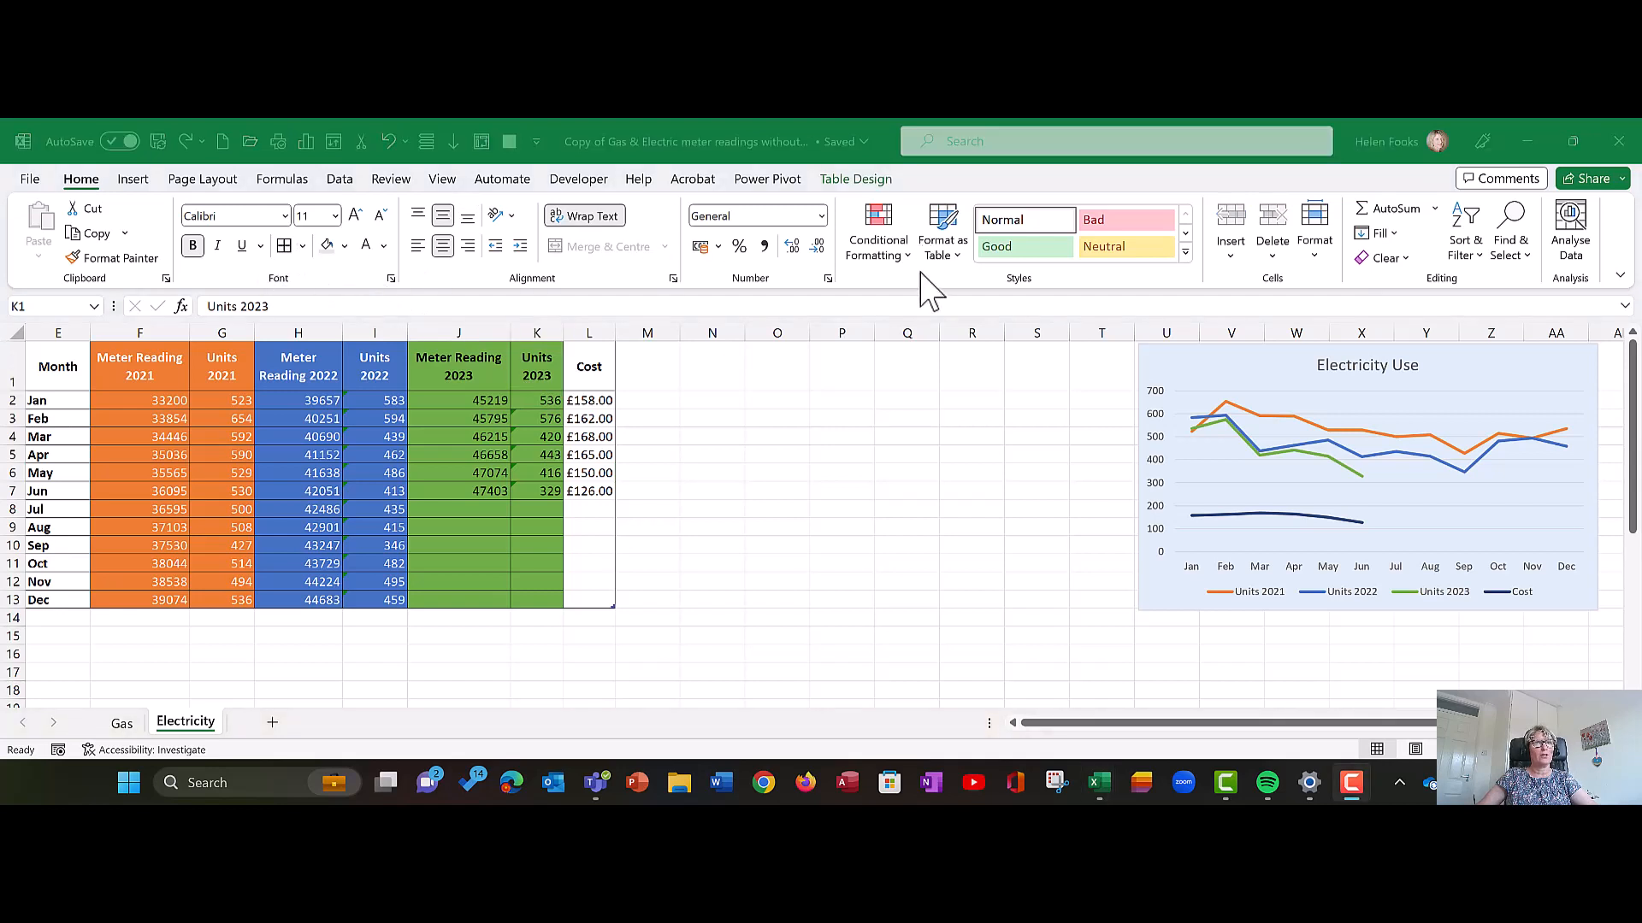
left_click(551, 381)
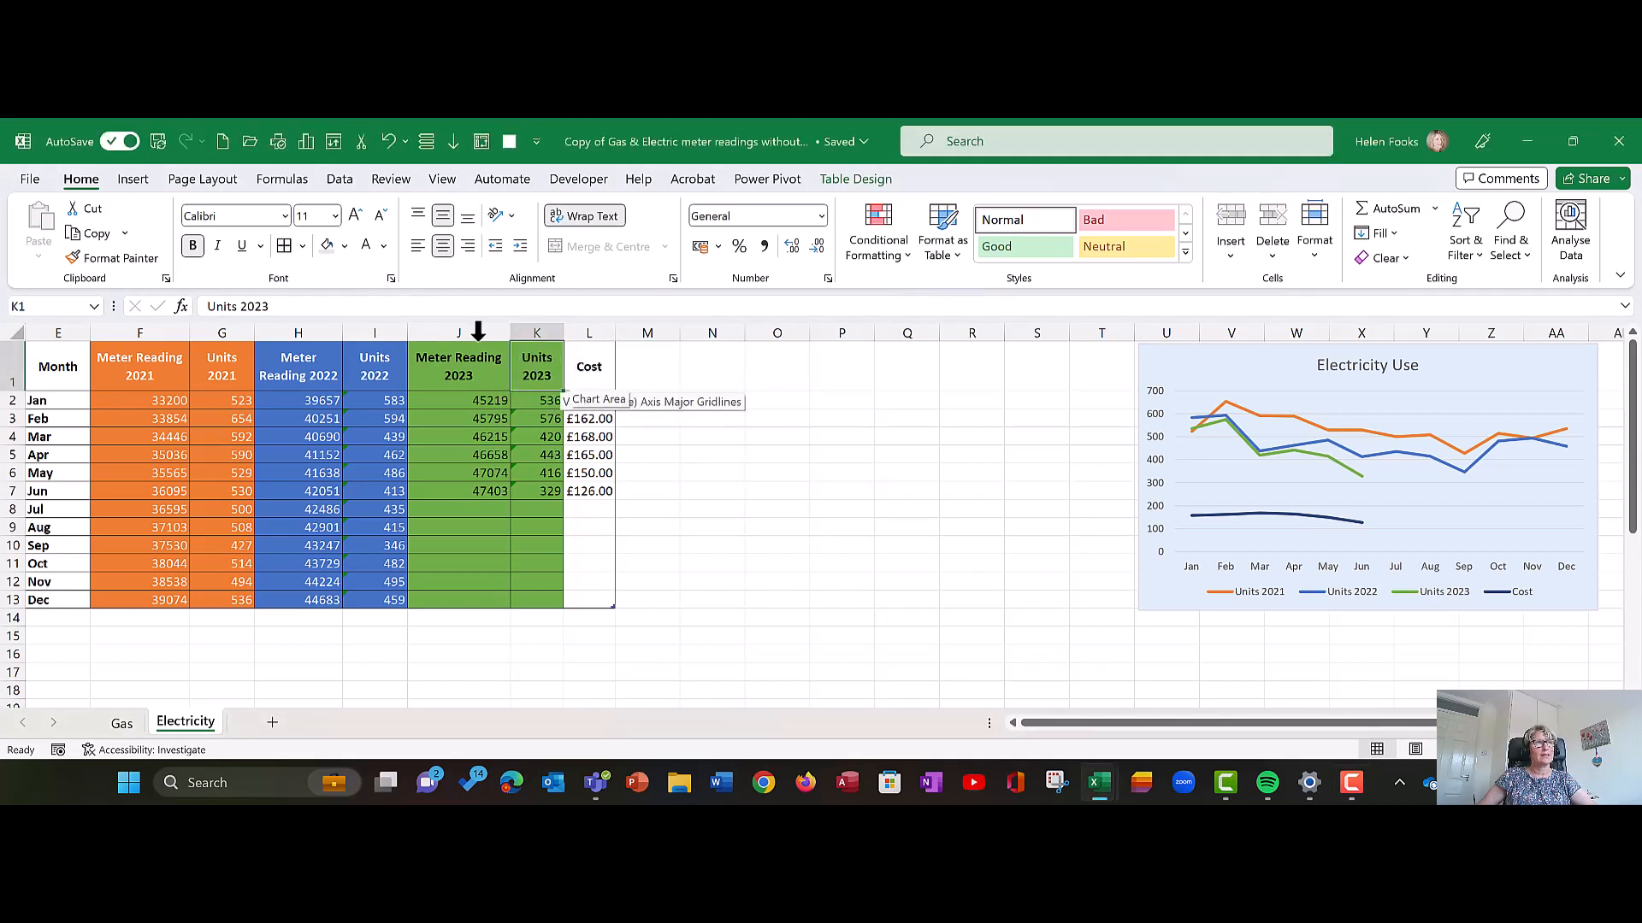
left_click(115, 261)
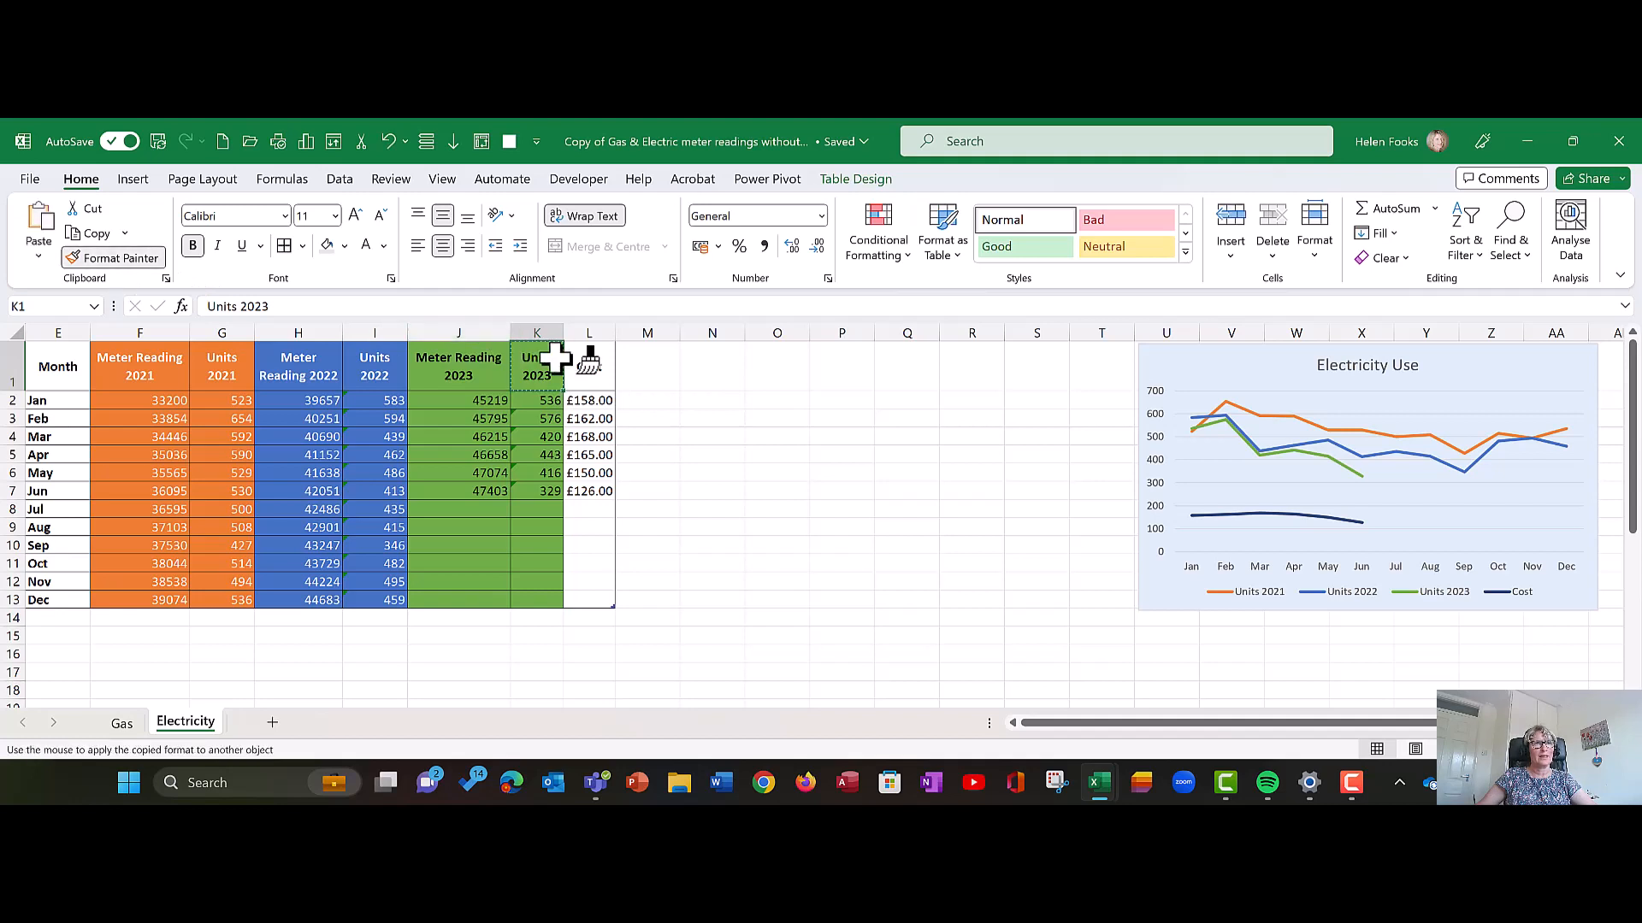
left_click_drag(583, 364, 593, 601)
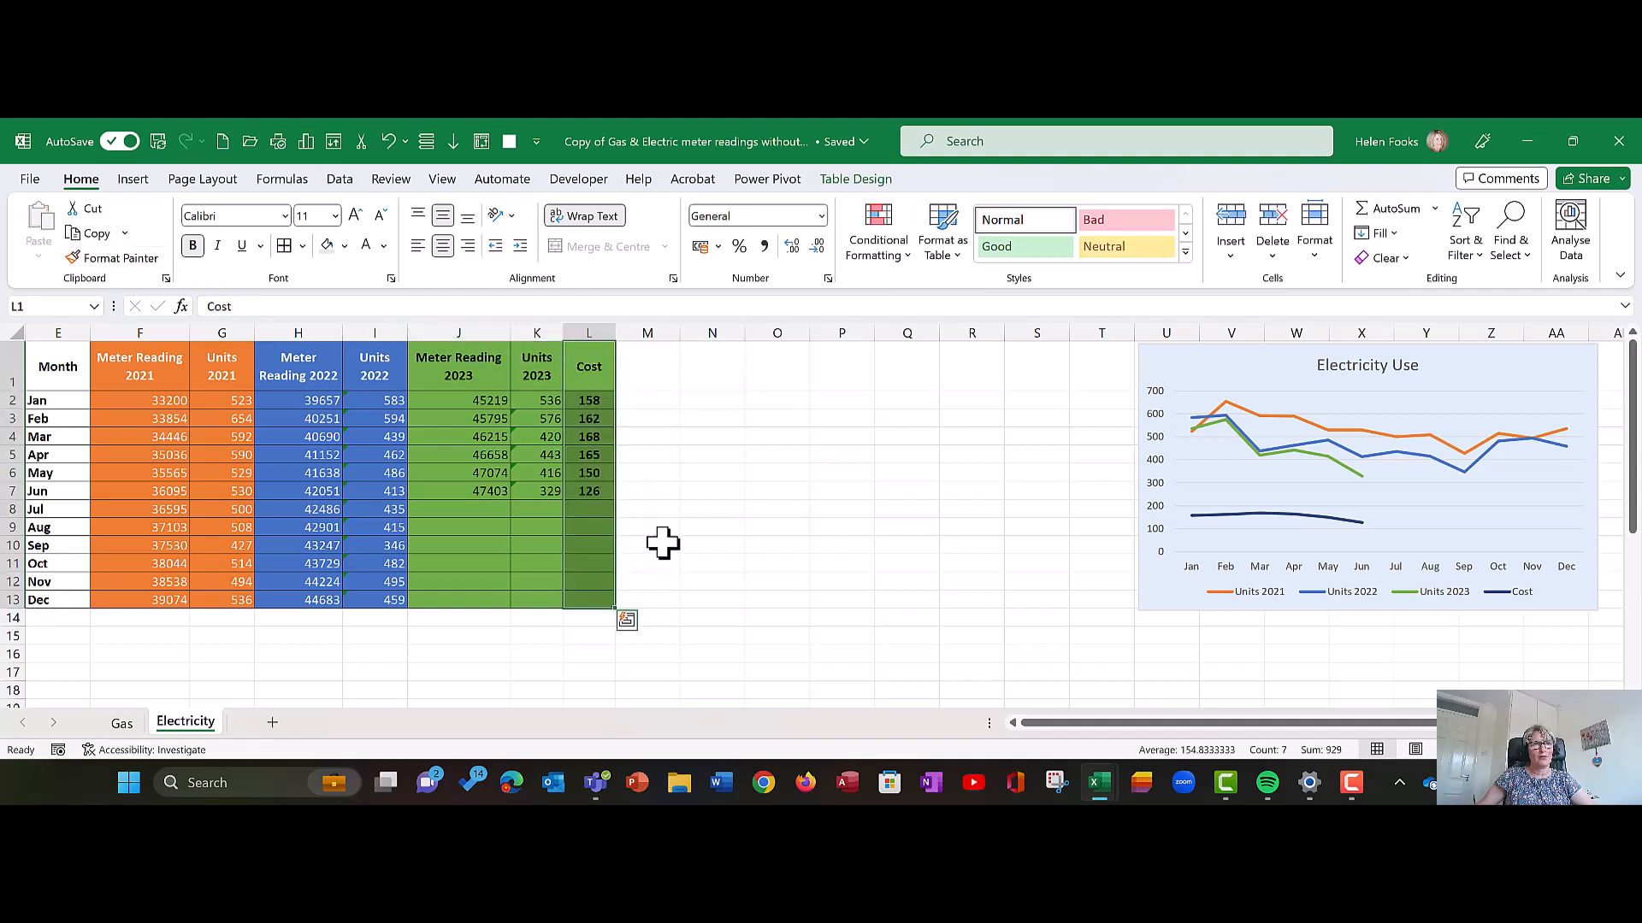
- Apply the Currency number format to the Cost cells L2:L13
left_click(590, 420)
mouse_move(579, 399)
left_mouse_down()
mouse_move(588, 612)
mouse_move(587, 418)
left_mouse_up()
left_click_drag(590, 525, 602, 596)
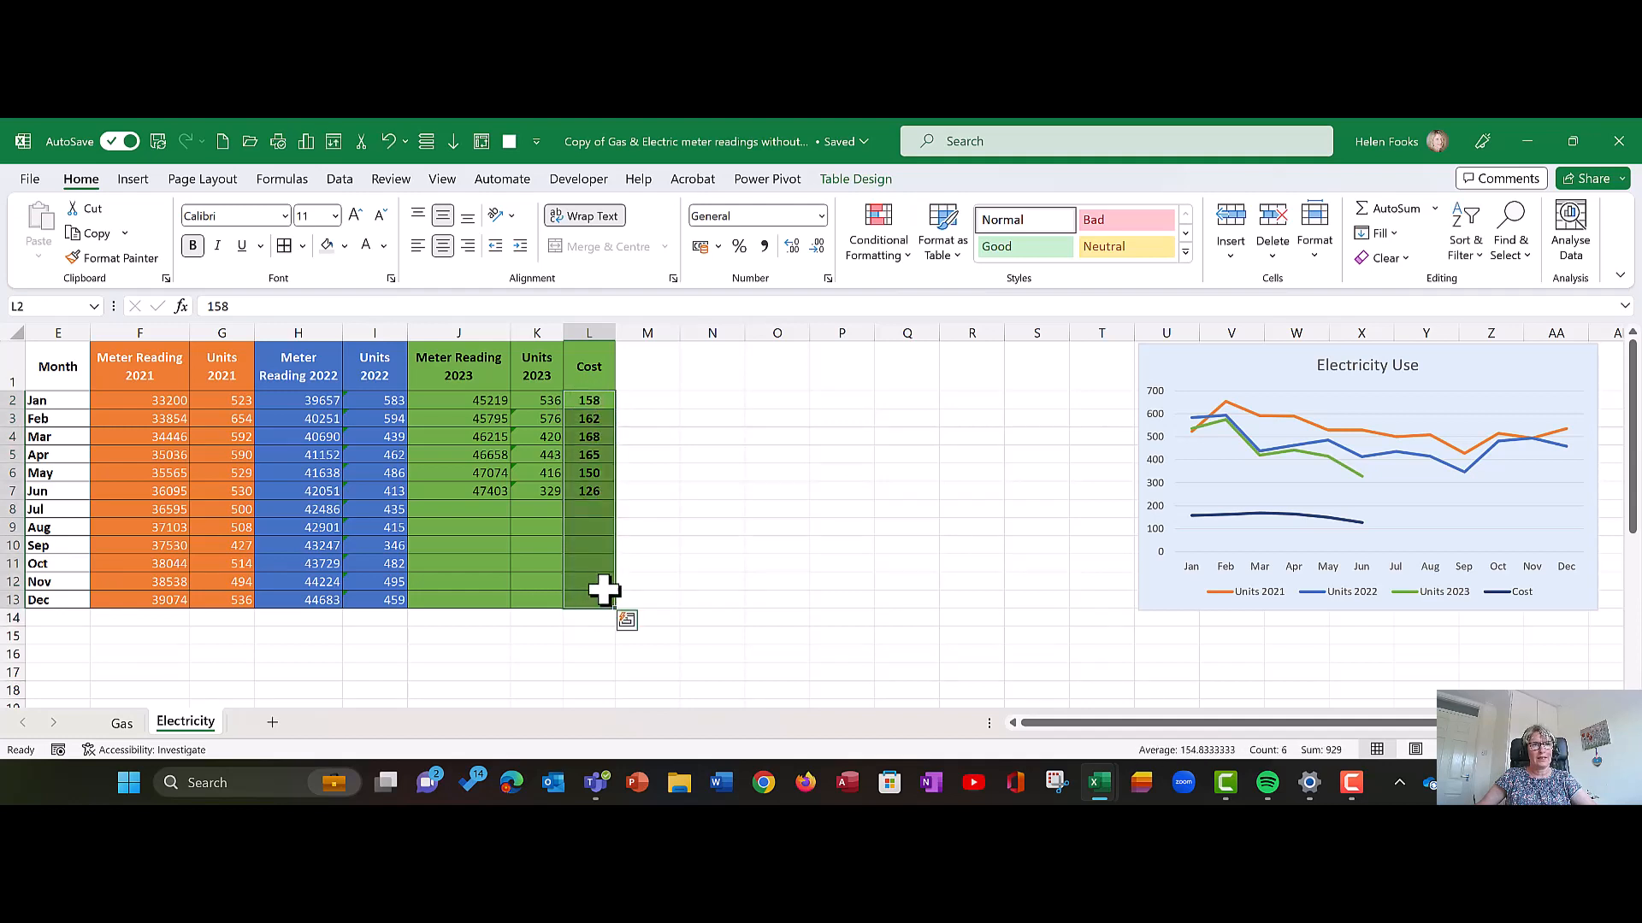
left_click(822, 216)
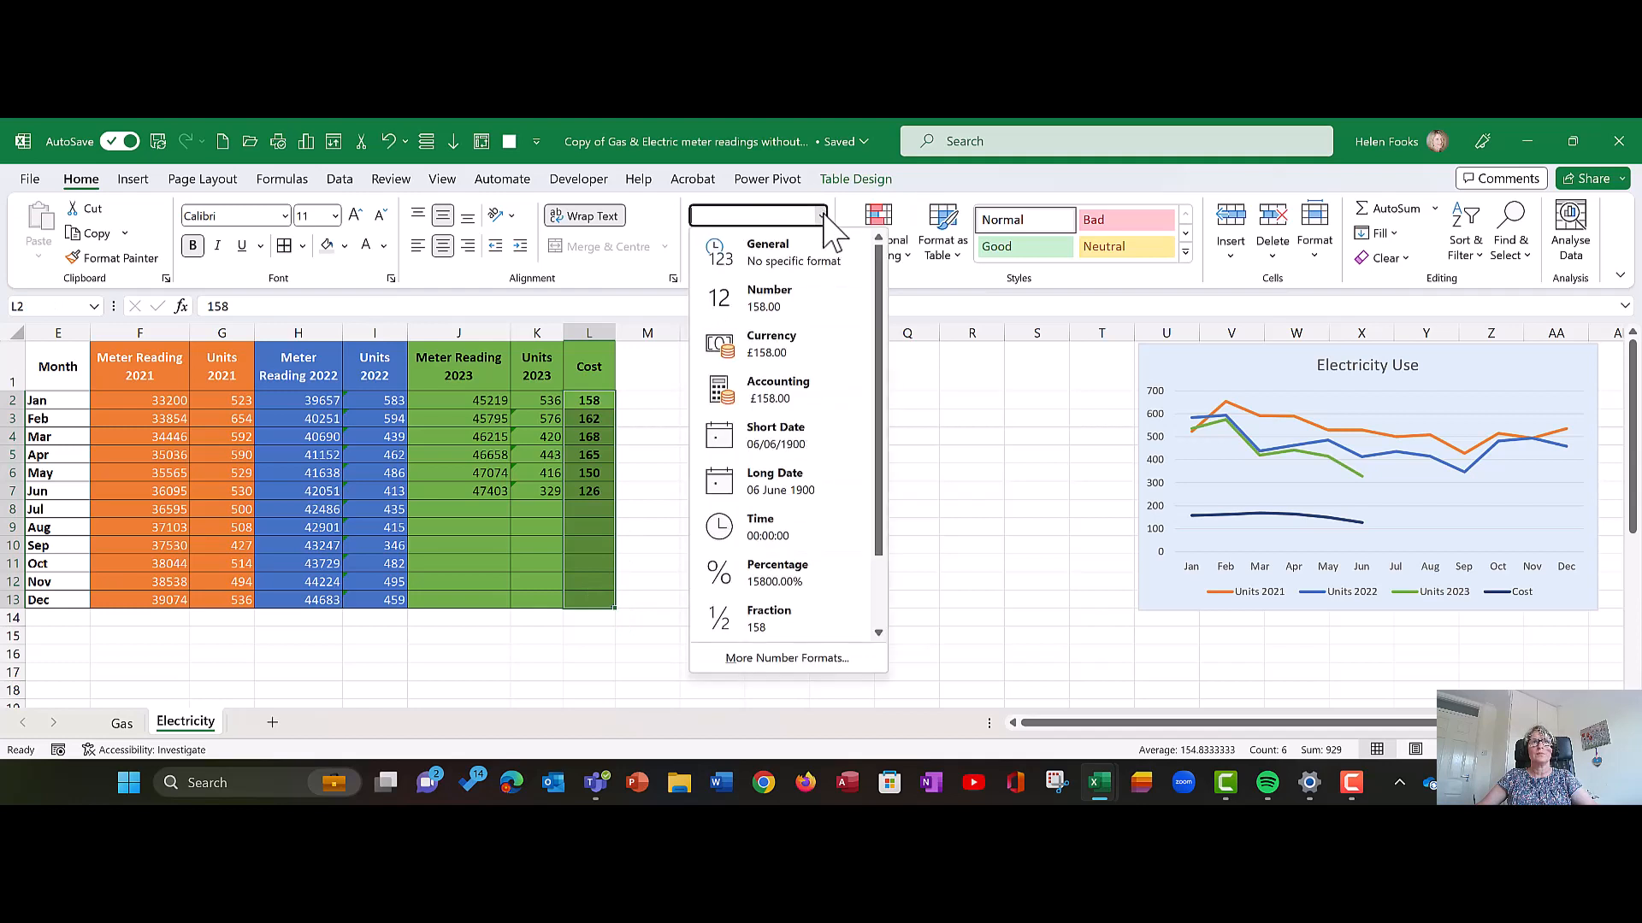
left_click(796, 349)
left_click(774, 400)
- Set the font colour of the green 2023 cells J1:L8 to white
left_click_drag(464, 362, 604, 516)
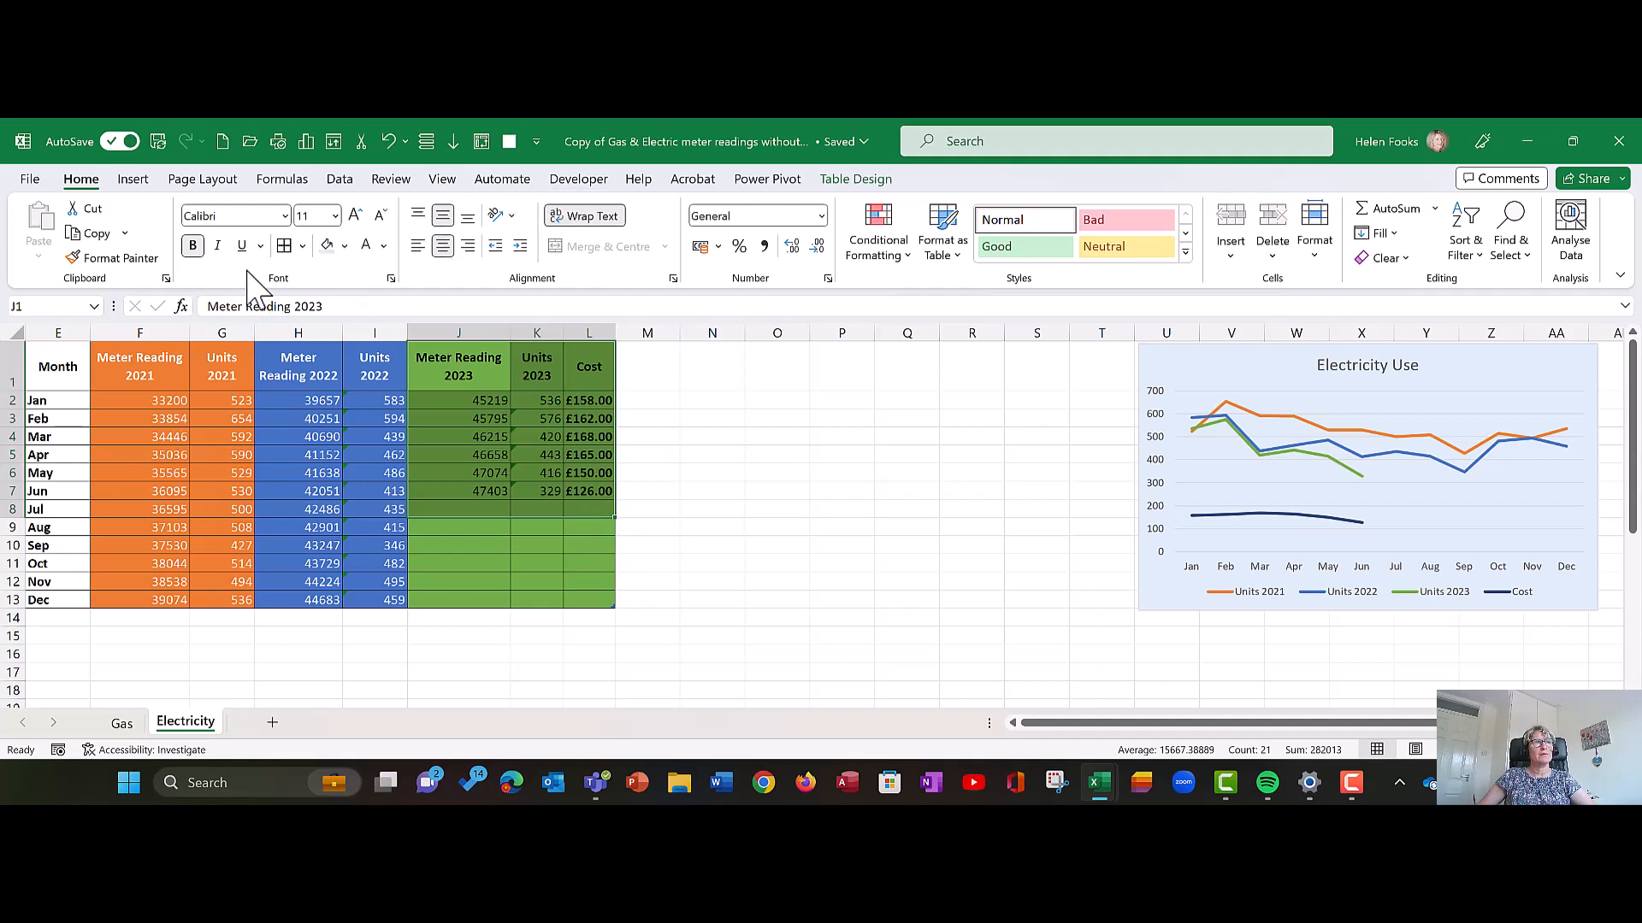
left_click(391, 278)
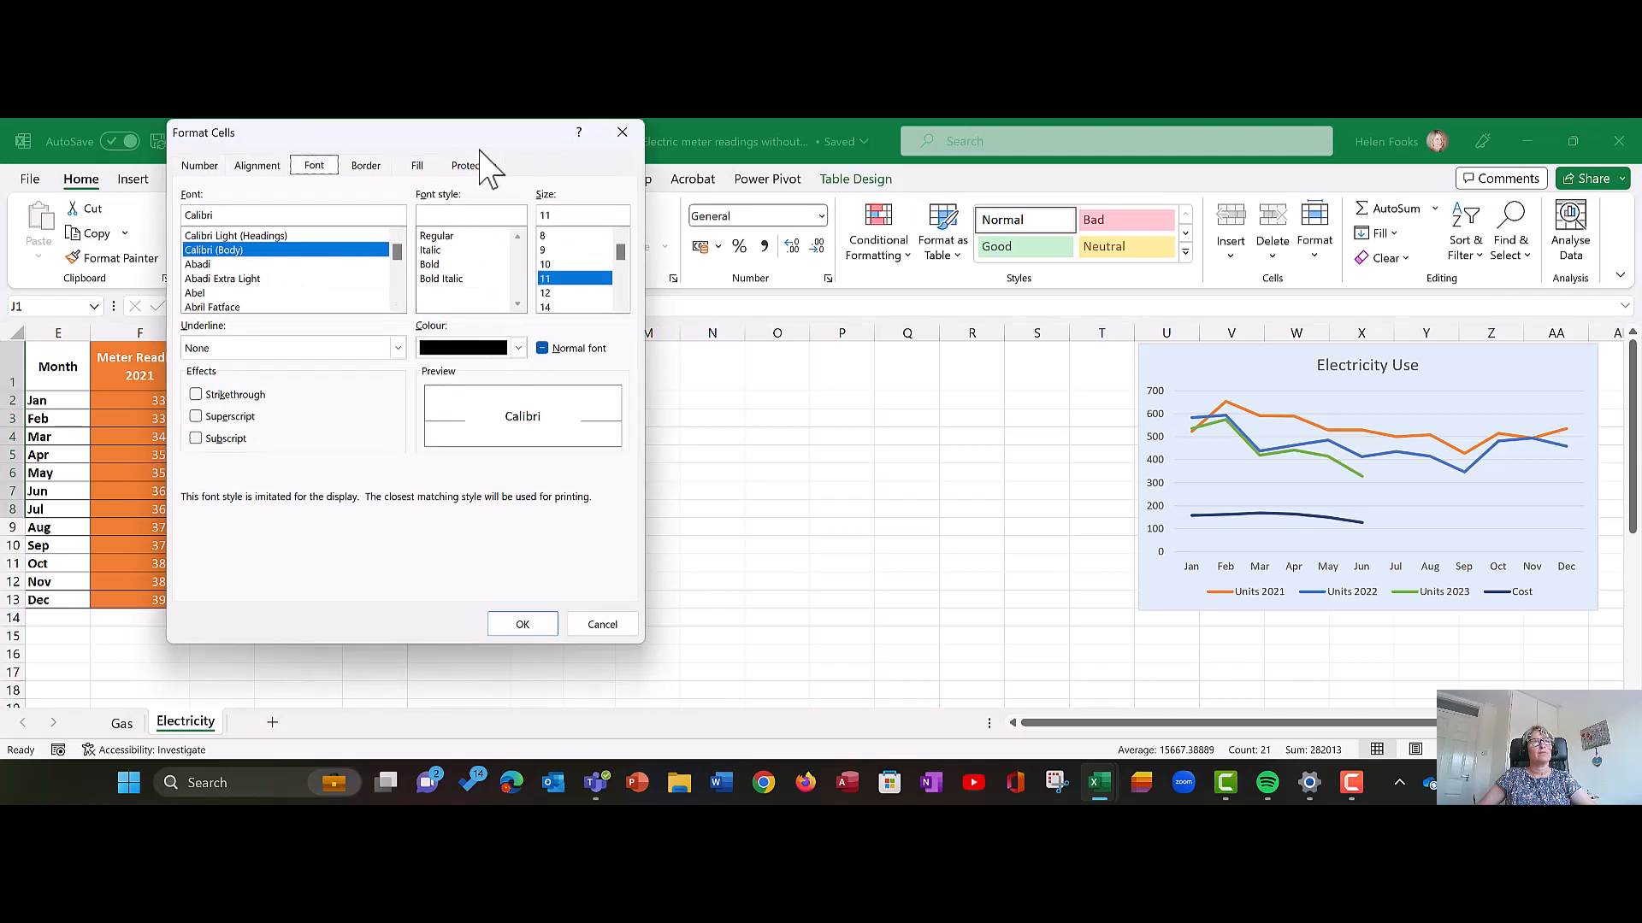
left_click_drag(483, 139, 1033, 268)
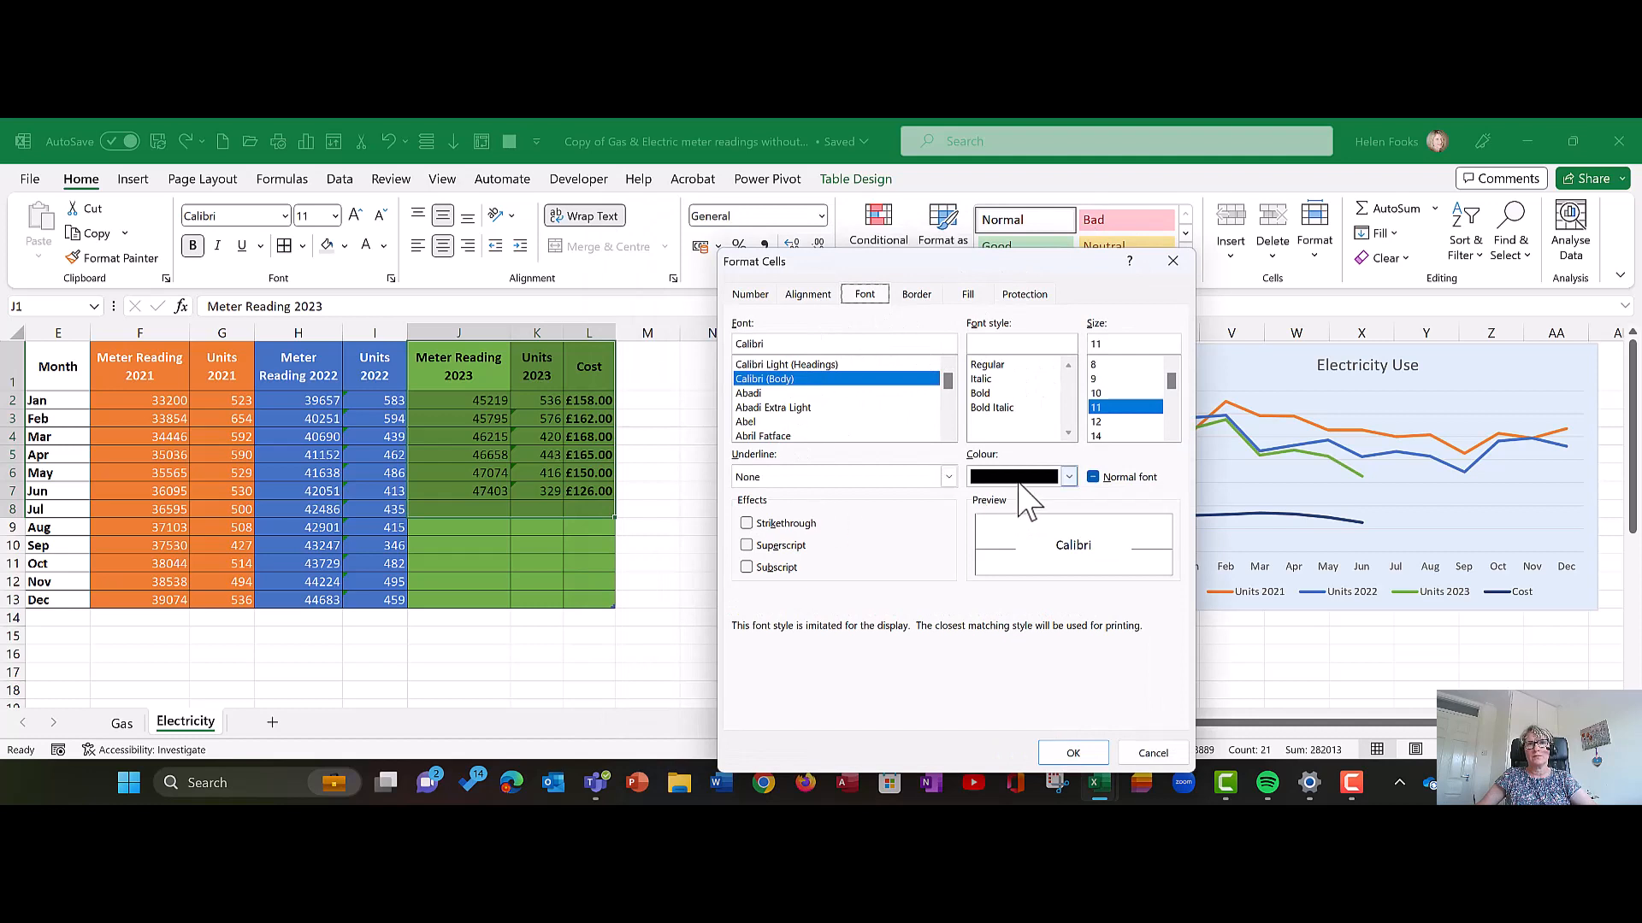
left_click(1069, 477)
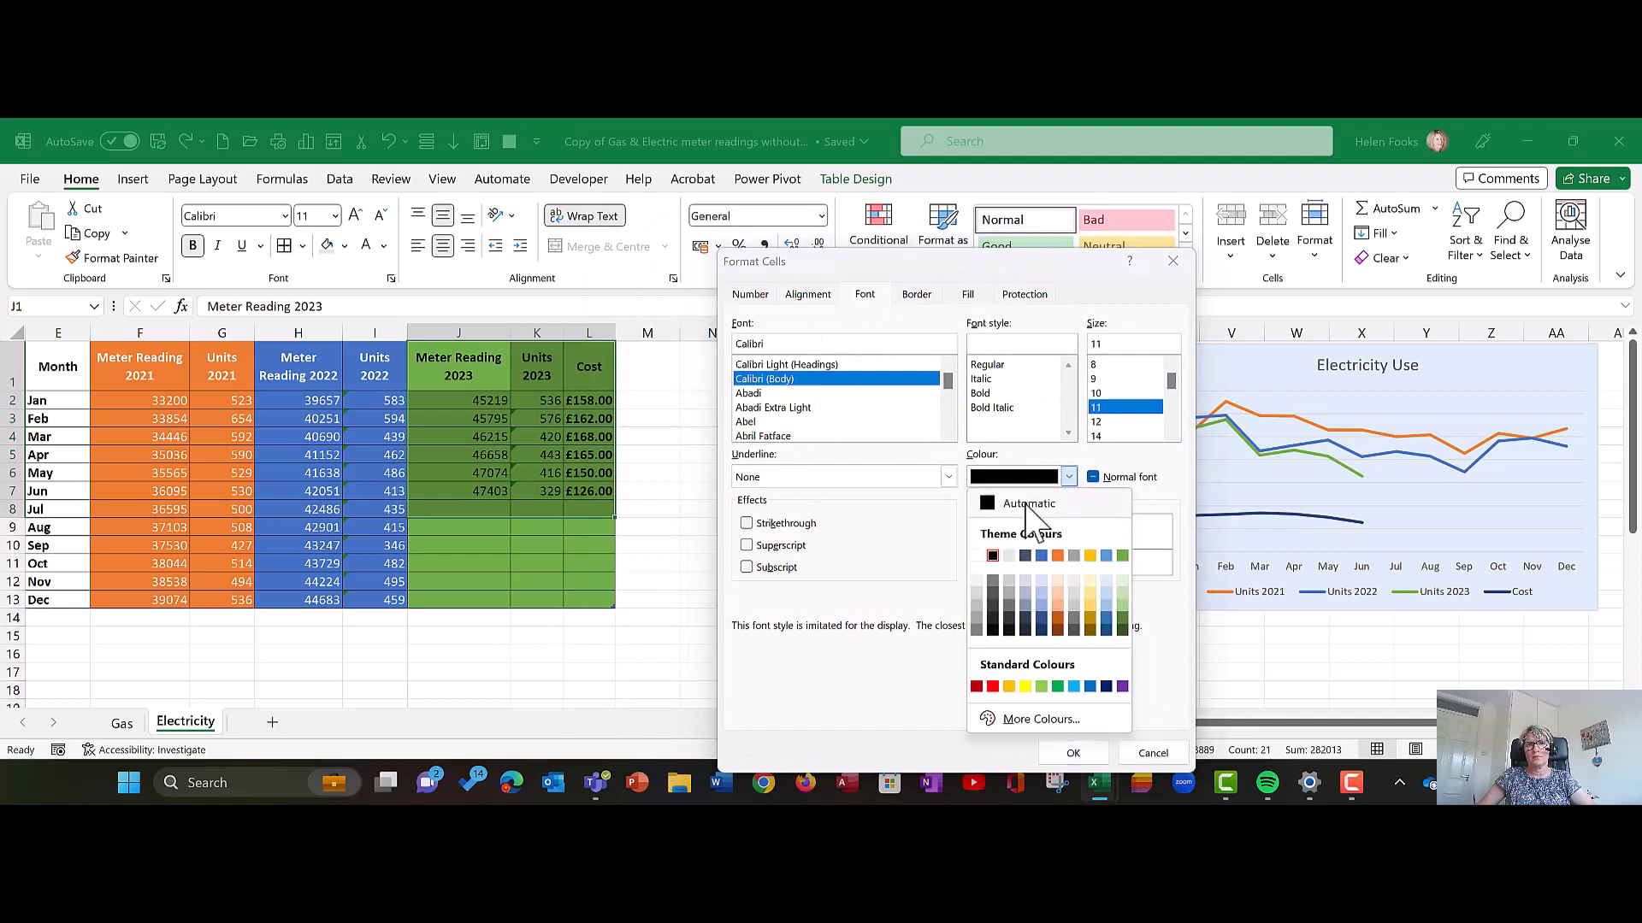
left_click(977, 556)
left_click(1073, 752)
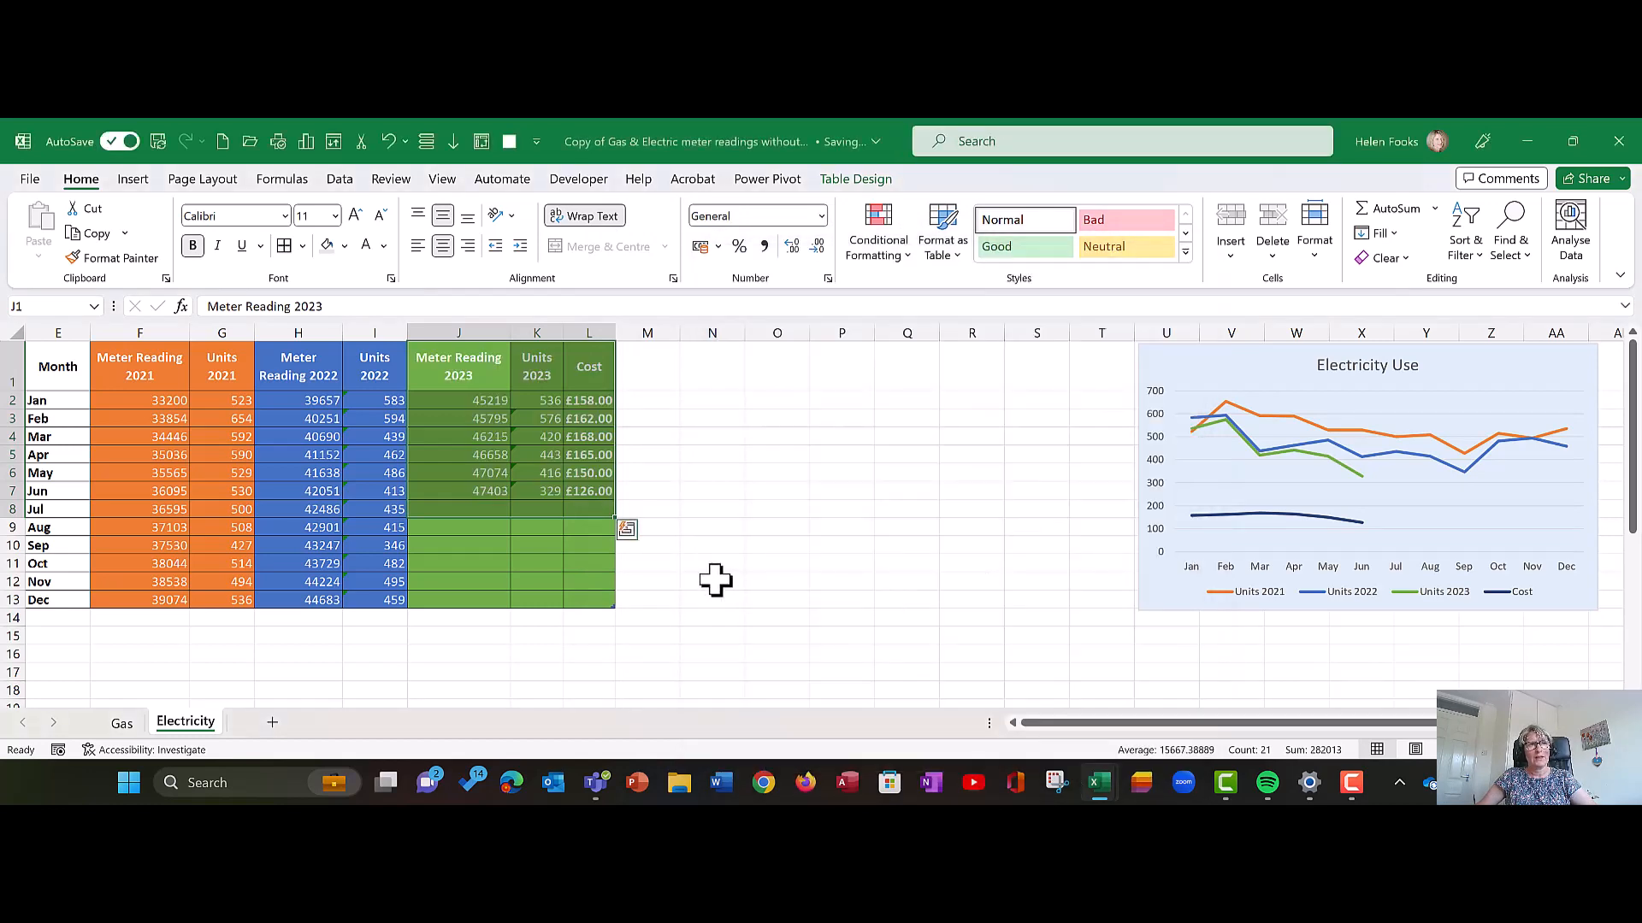
left_click(715, 580)
left_click(647, 400)
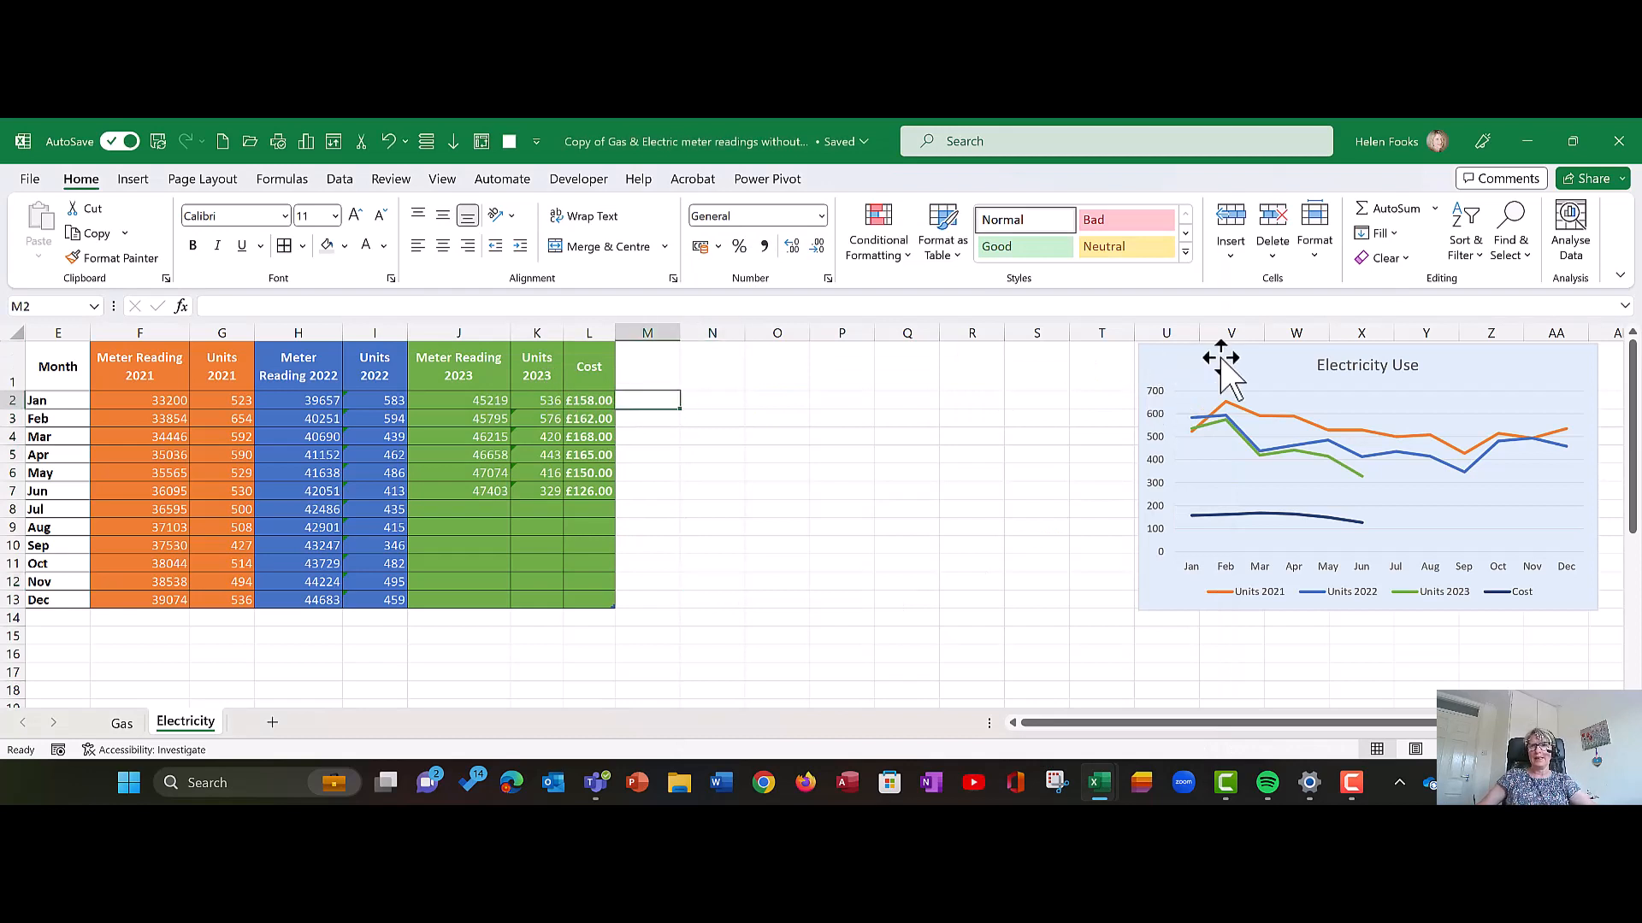
- Duplicate the Electricity Use chart and place the copy between the table and the original chart
left_click(1178, 355)
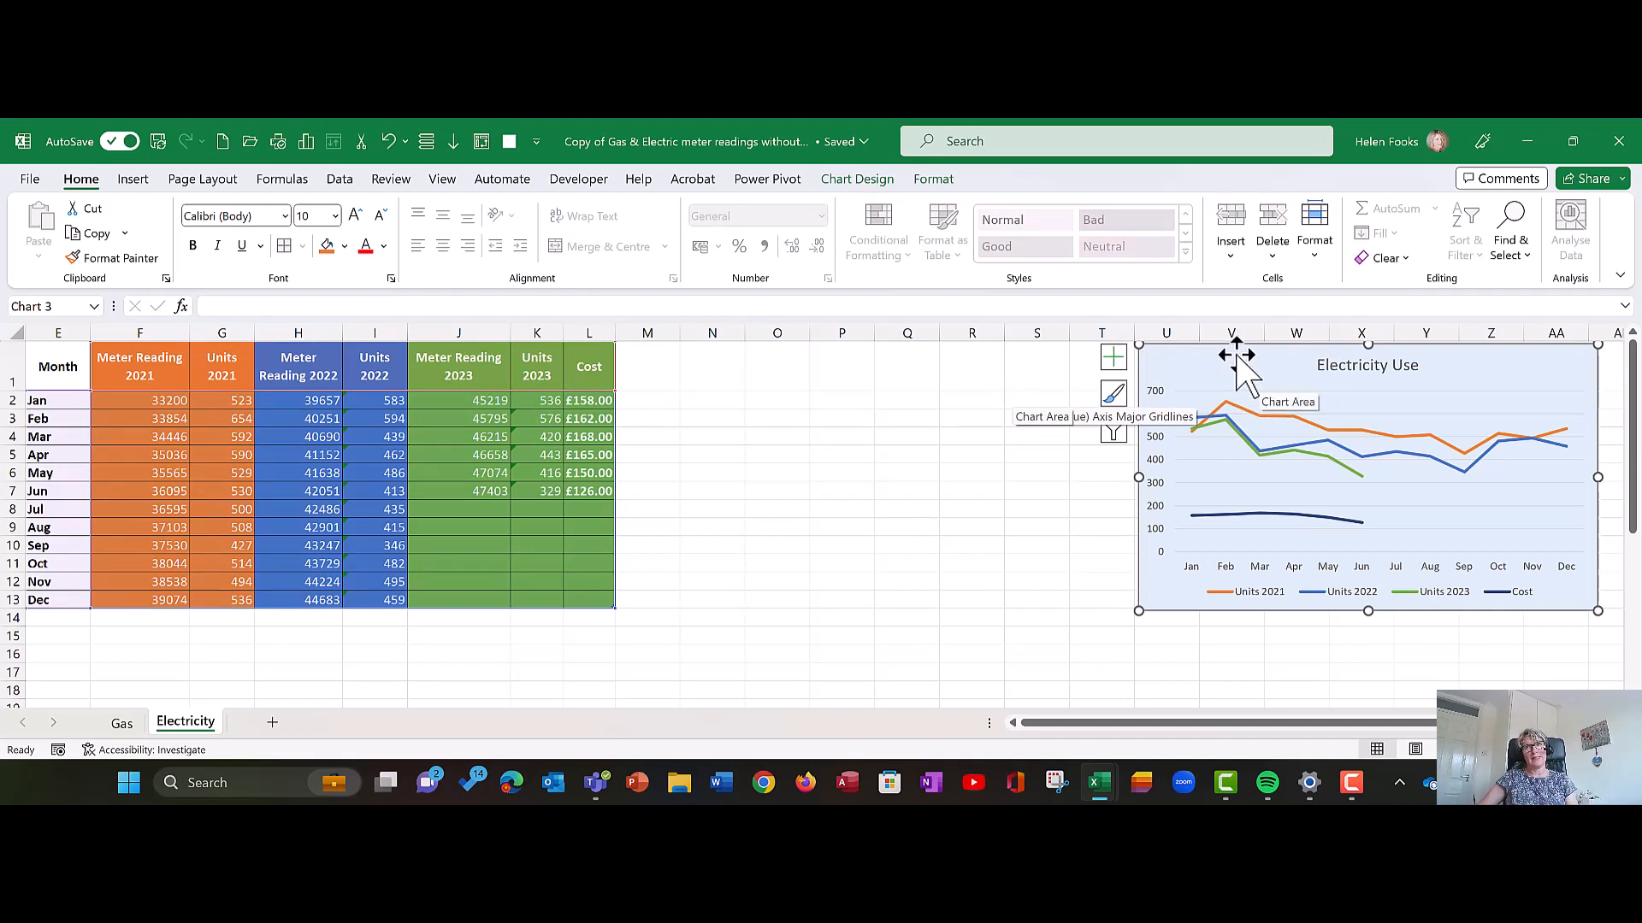
key("ctrl+d")
left_click_drag(1208, 373, 712, 368)
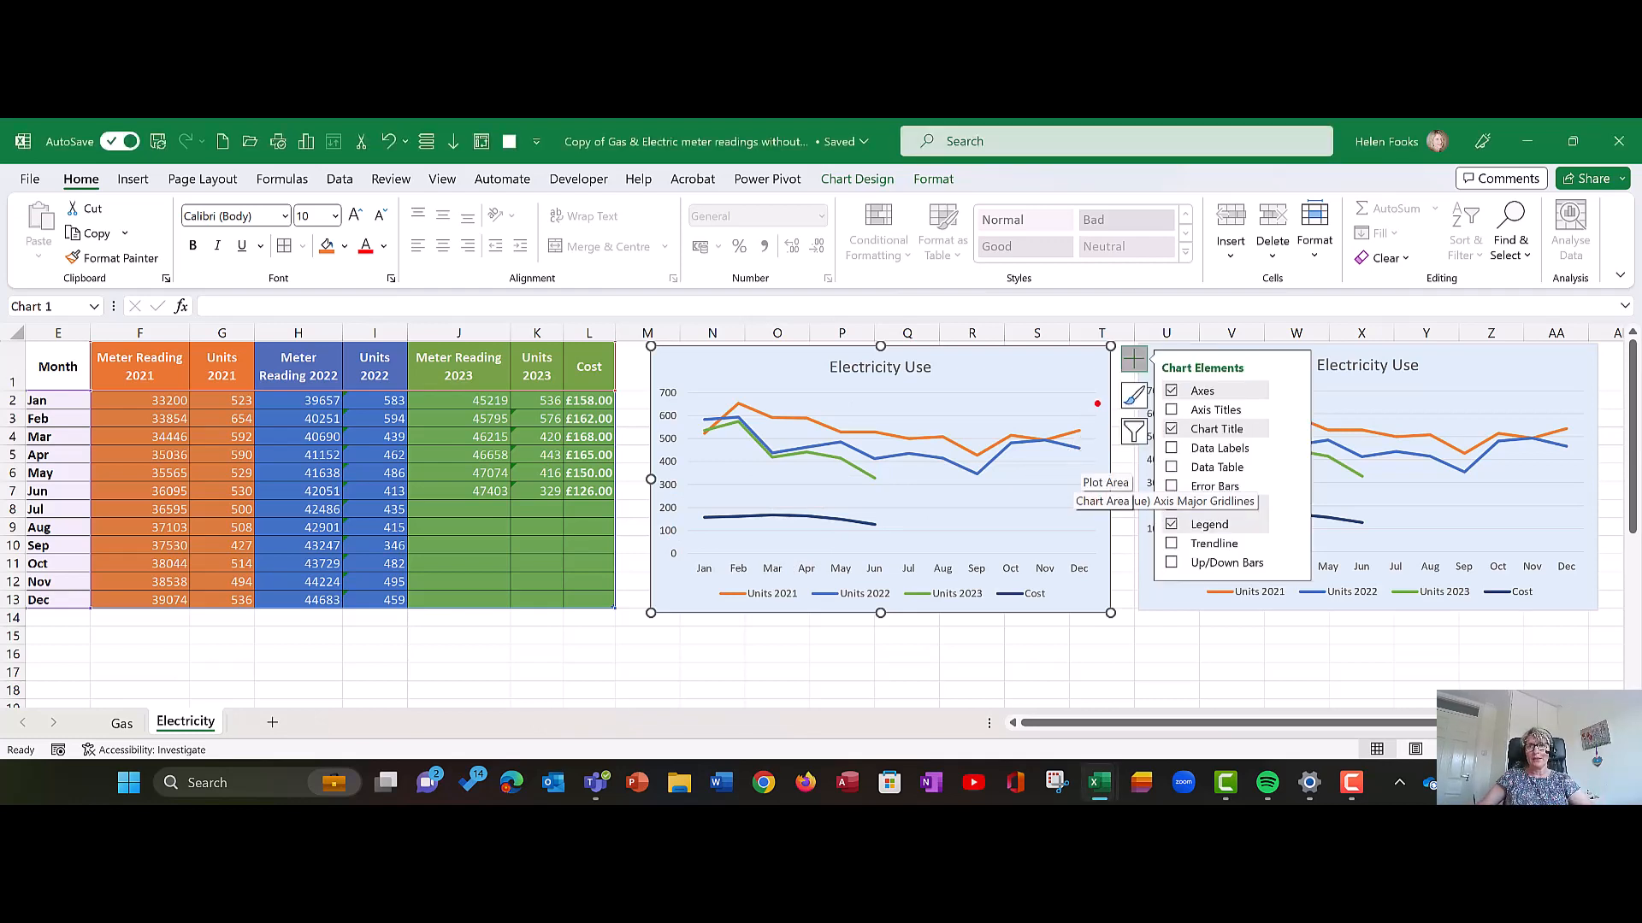
- Filter the duplicated chart to exclude Units 2021 and Units 2022, keeping only the Units 2023 and Cost series
left_click_drag(1097, 403, 1168, 472)
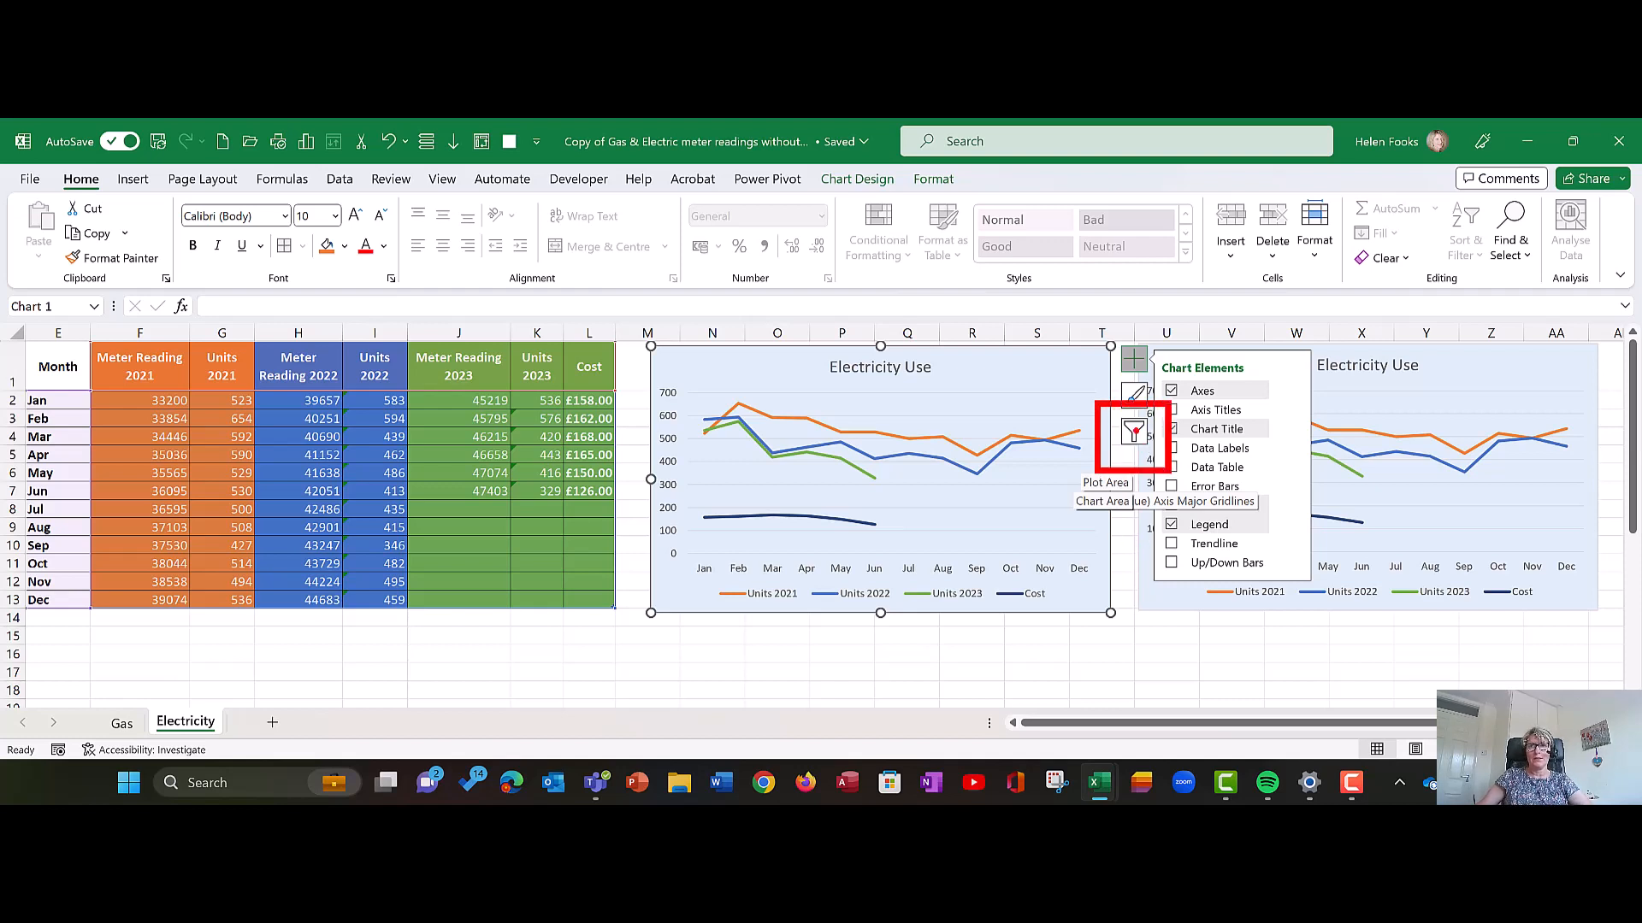
left_click(1134, 433)
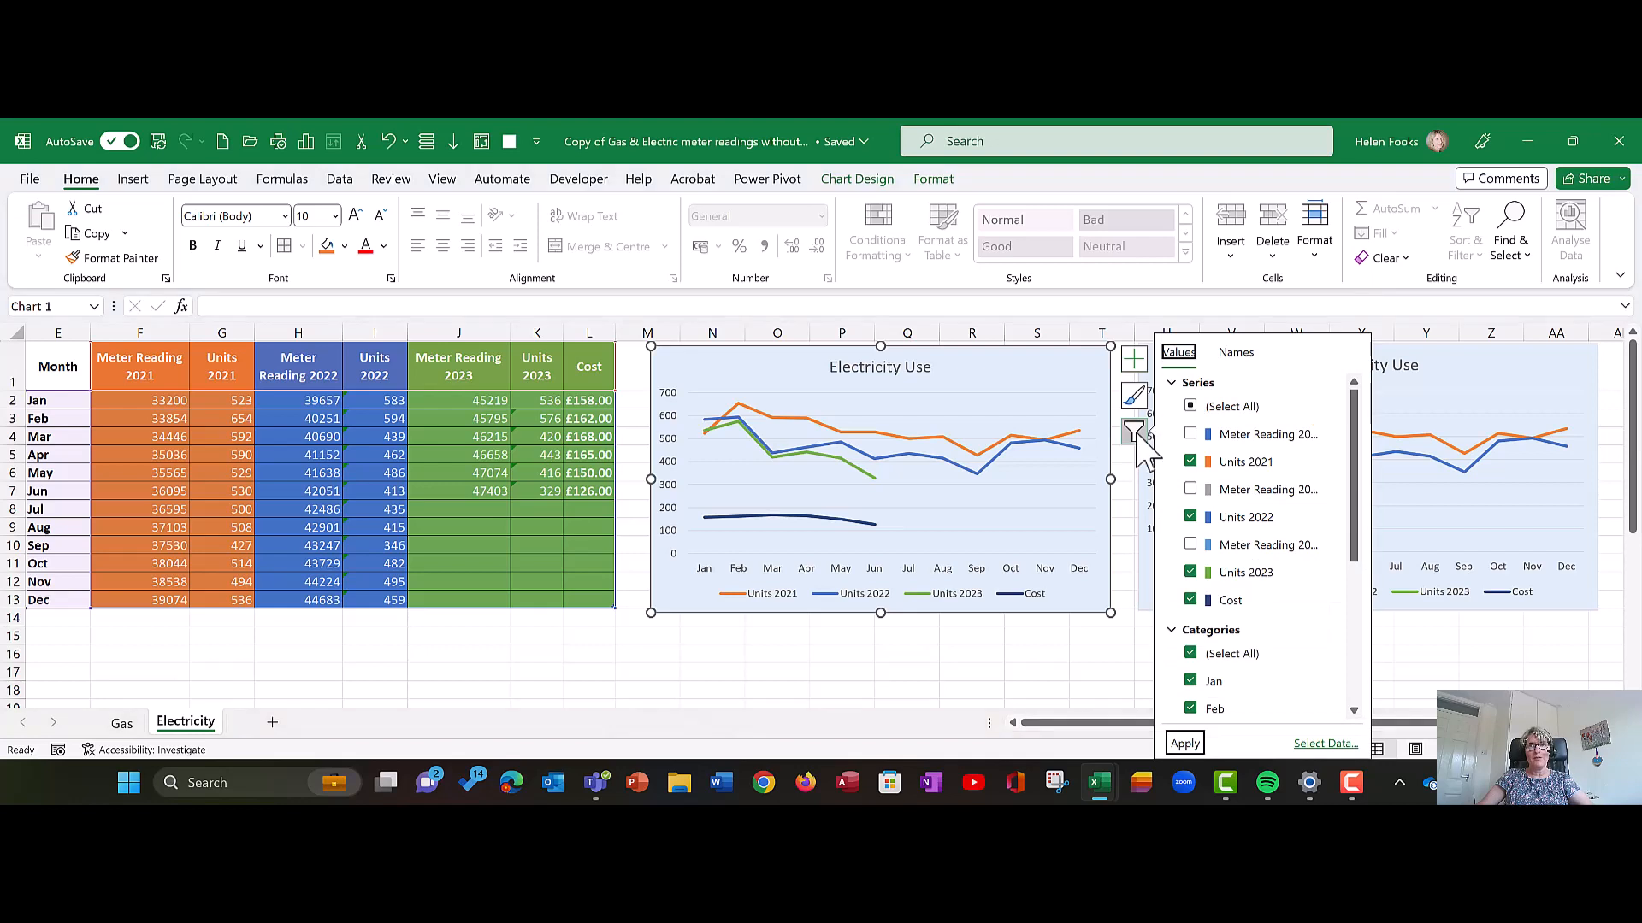
left_click(1190, 462)
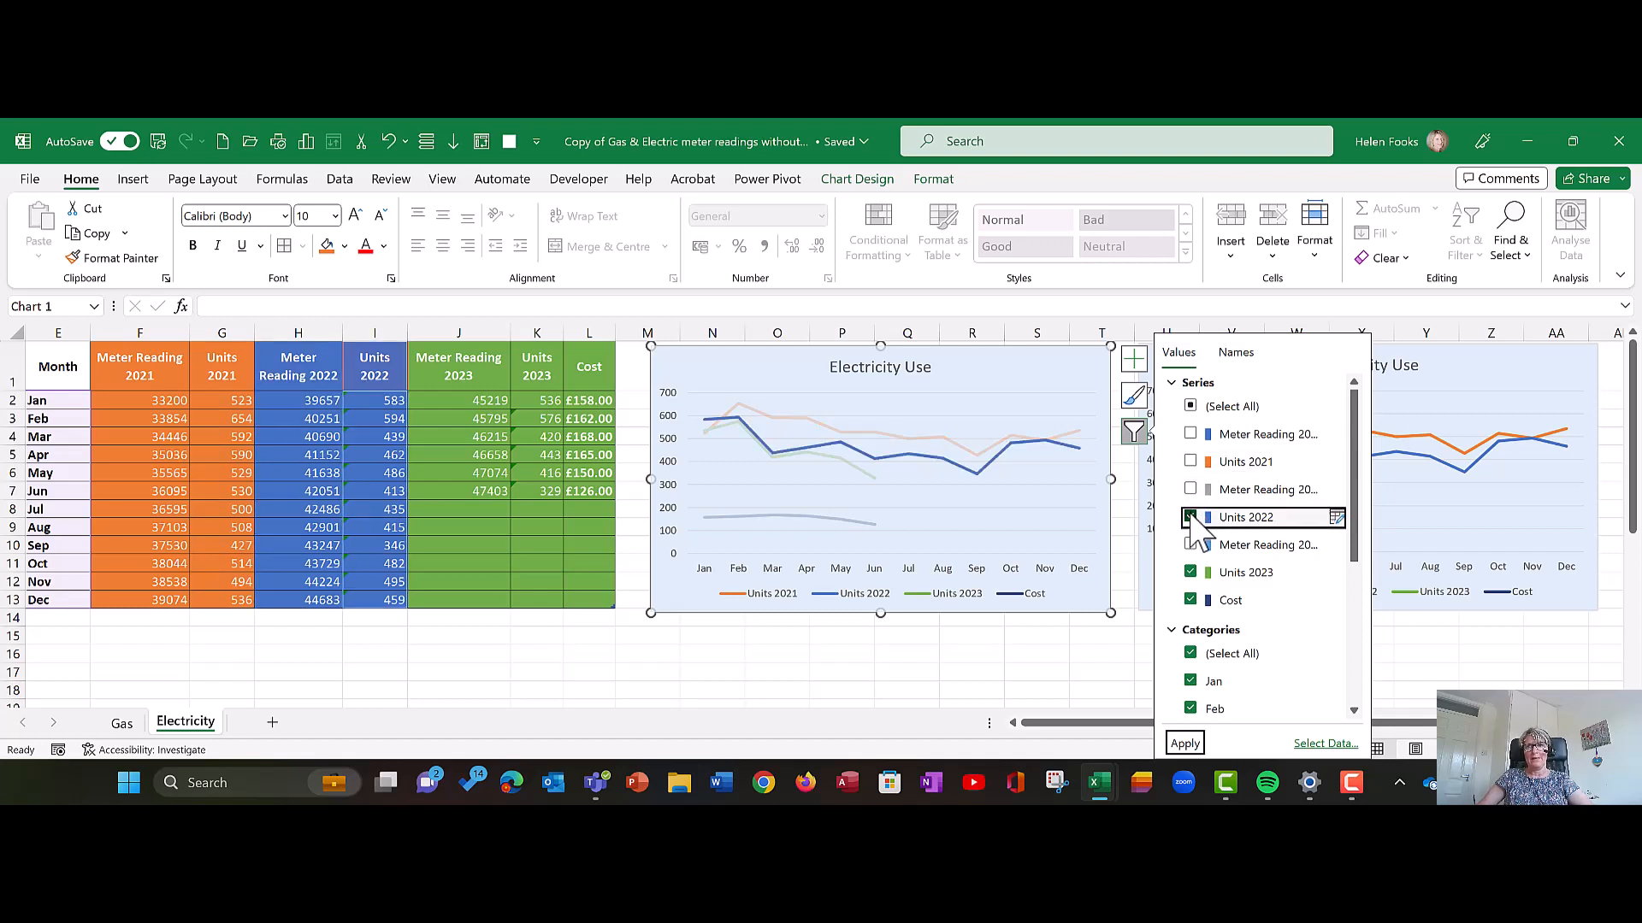
left_click(1184, 742)
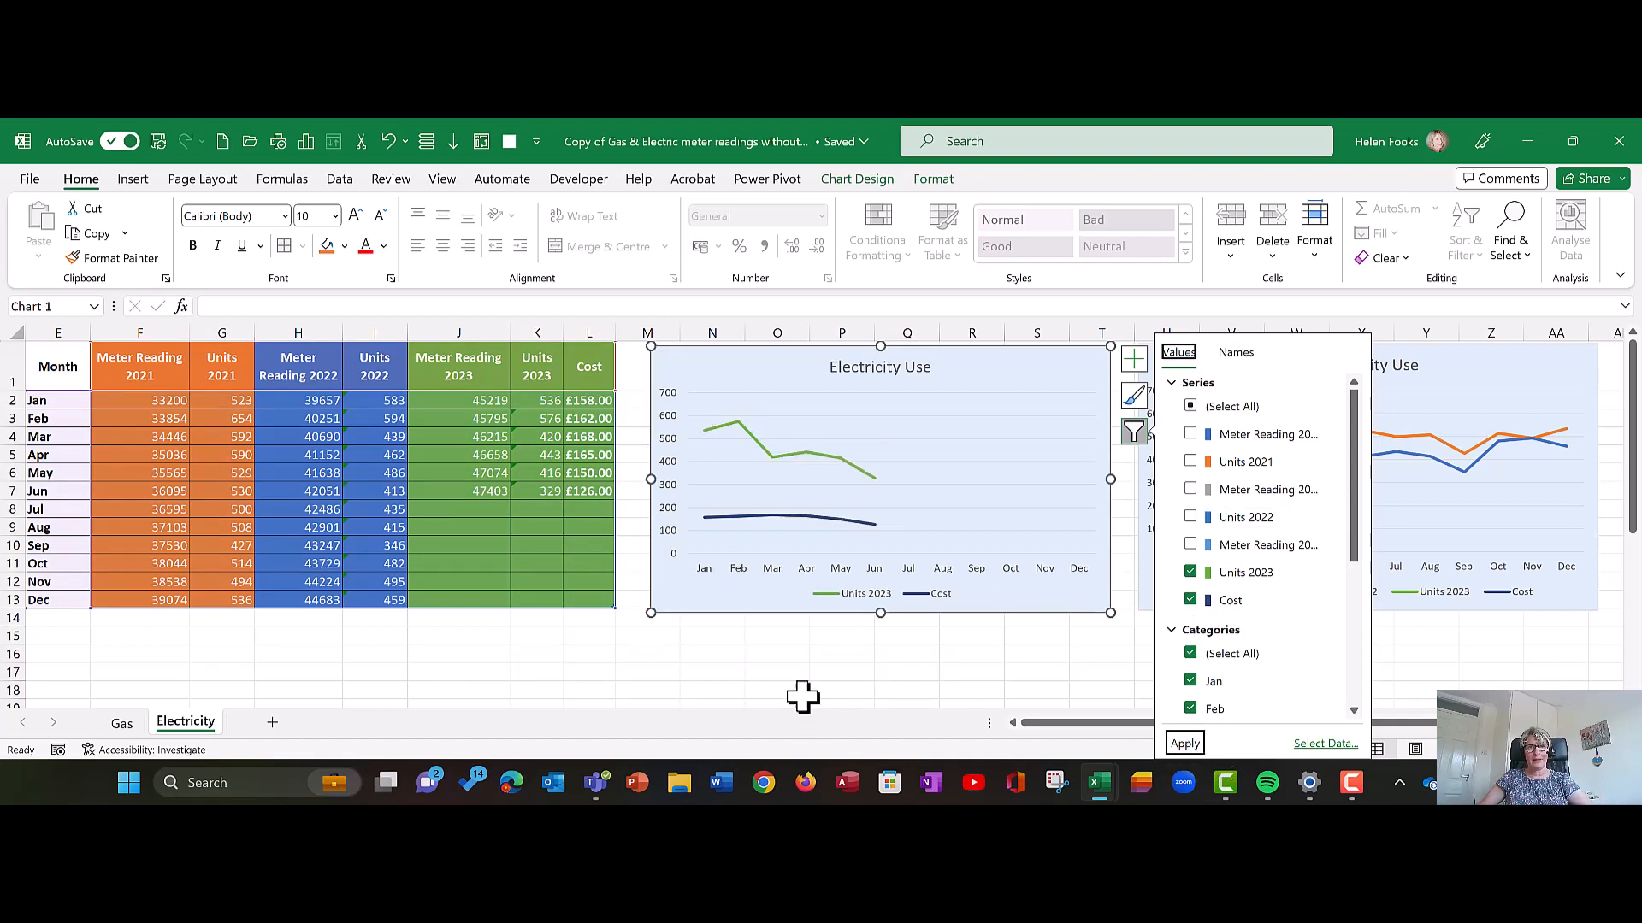
left_click(827, 689)
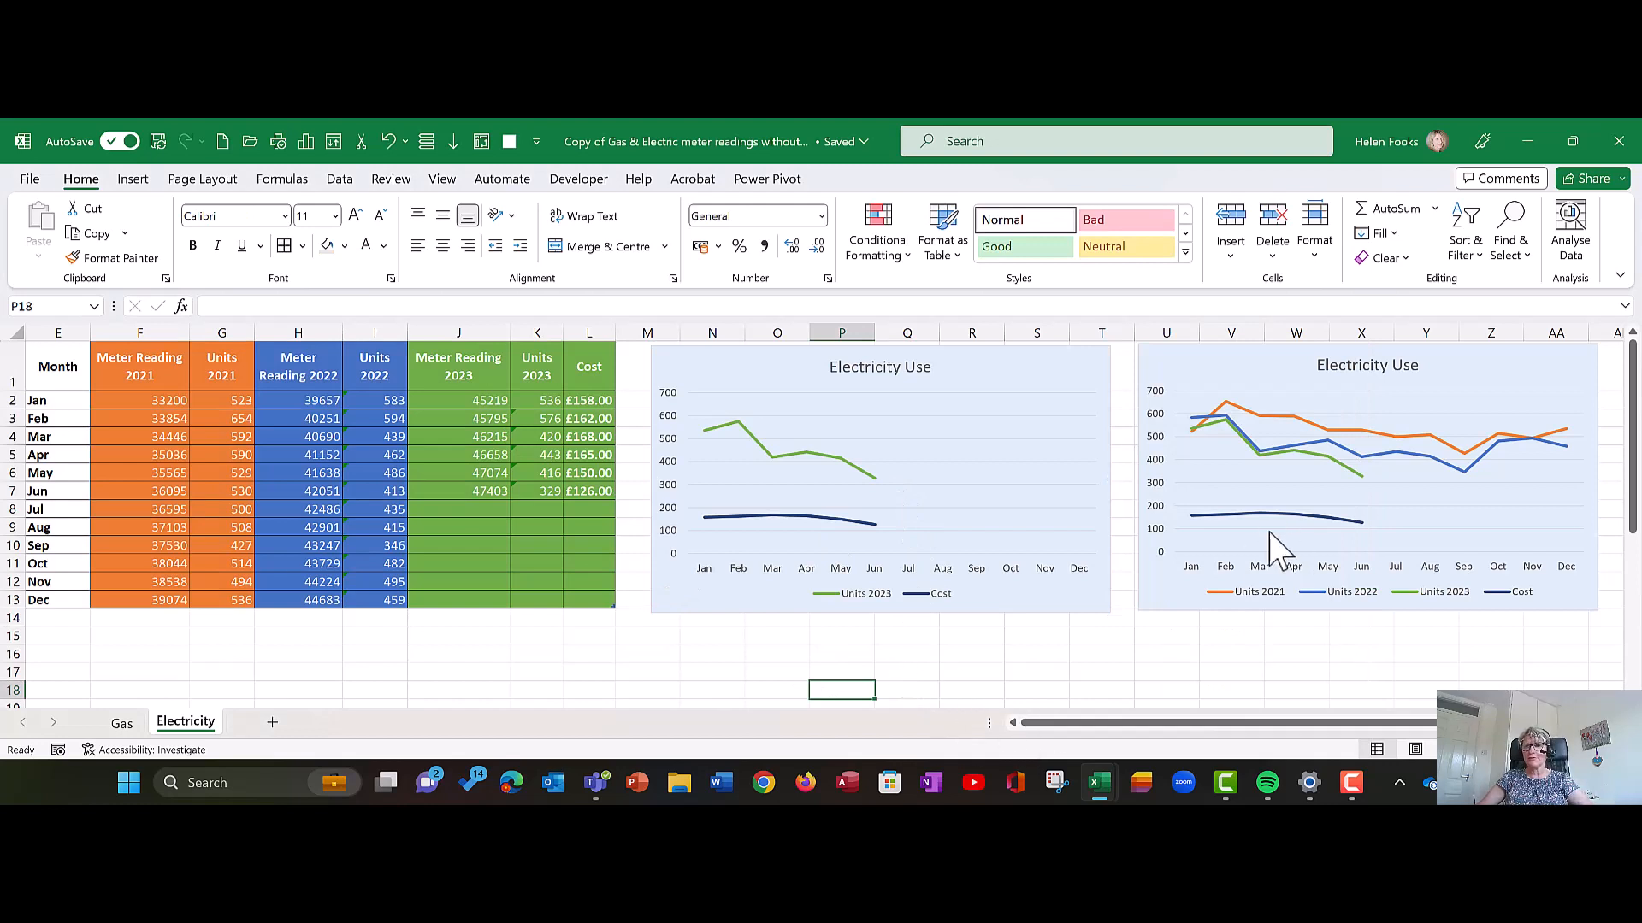
- Filter the Cost series out of the original Electricity Use chart in columns U–AA
left_click(1182, 575)
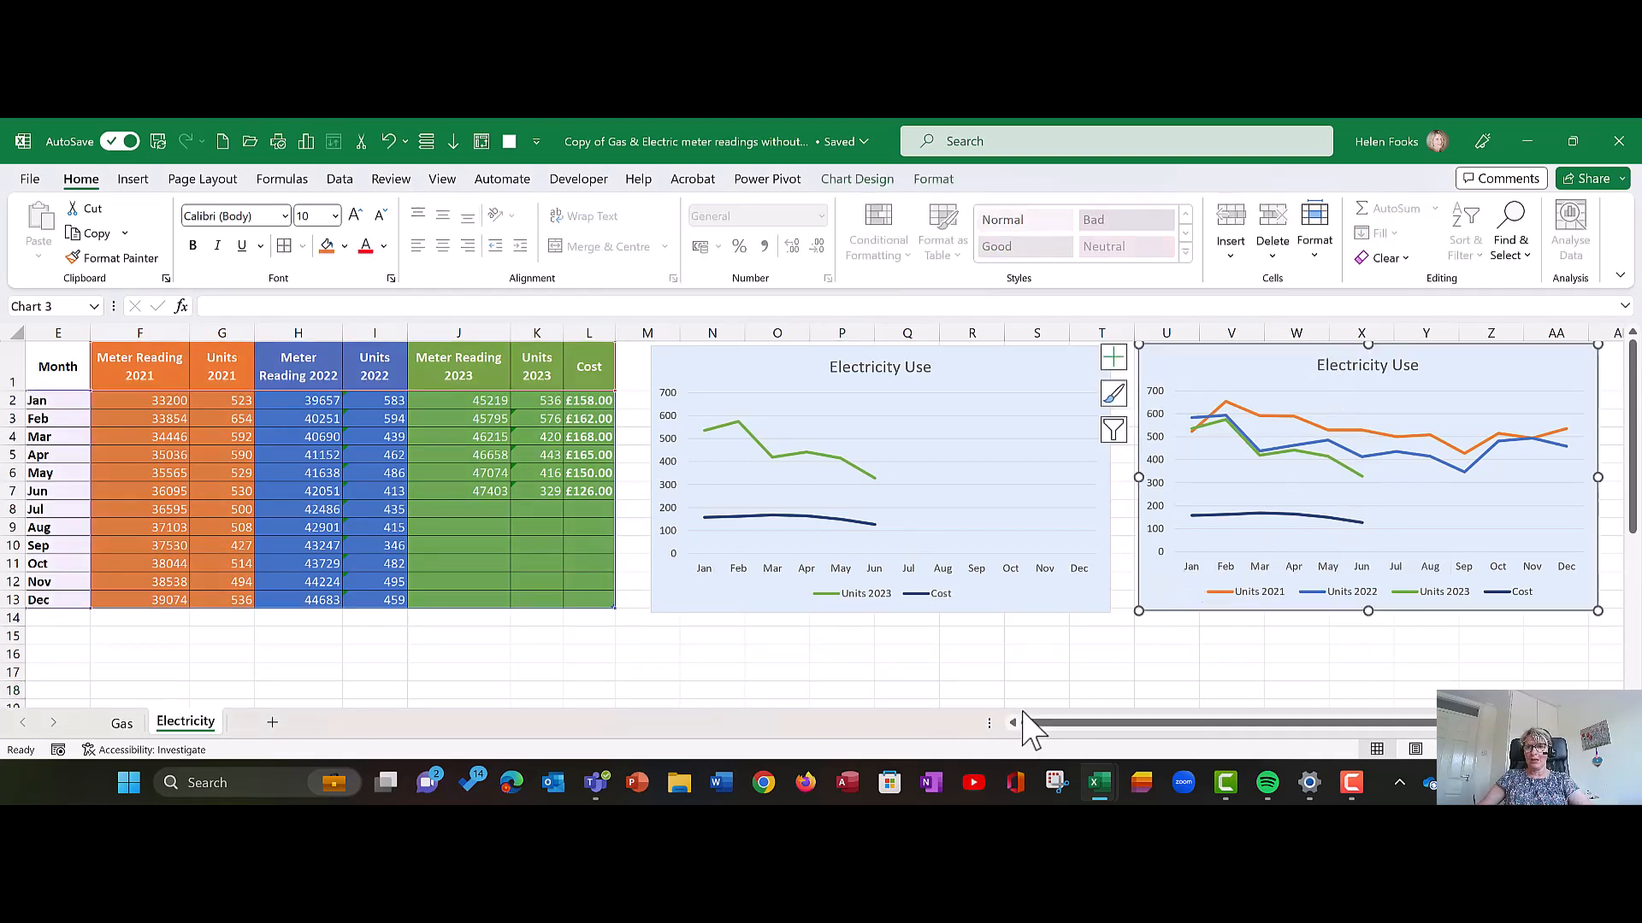
left_click_drag(1063, 727, 1234, 714)
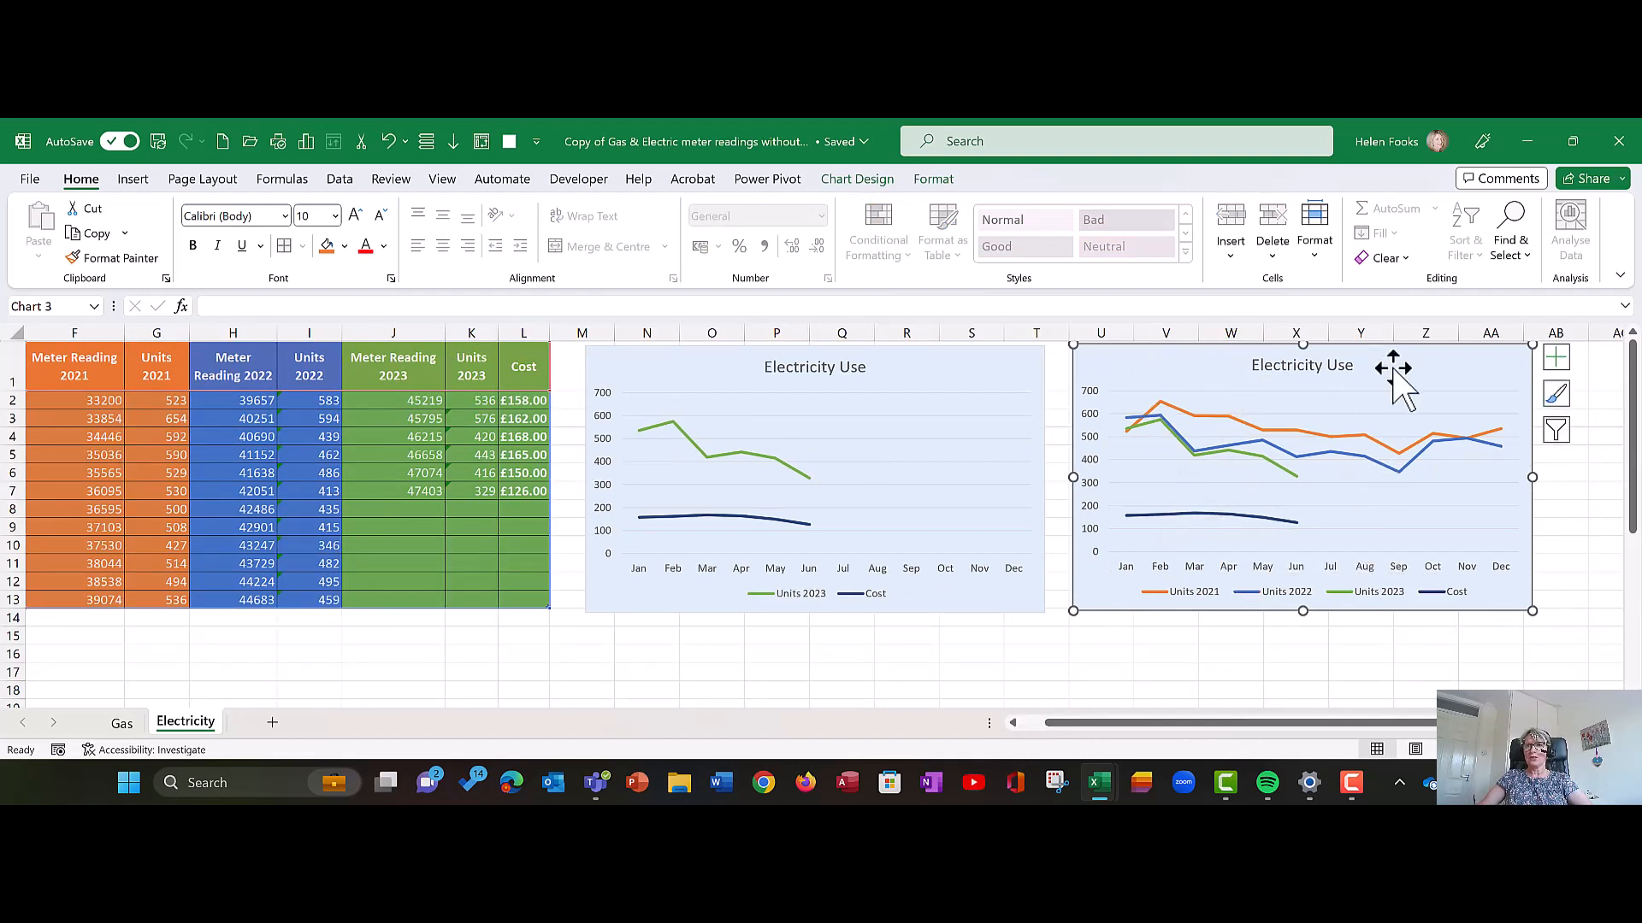
left_click(1557, 433)
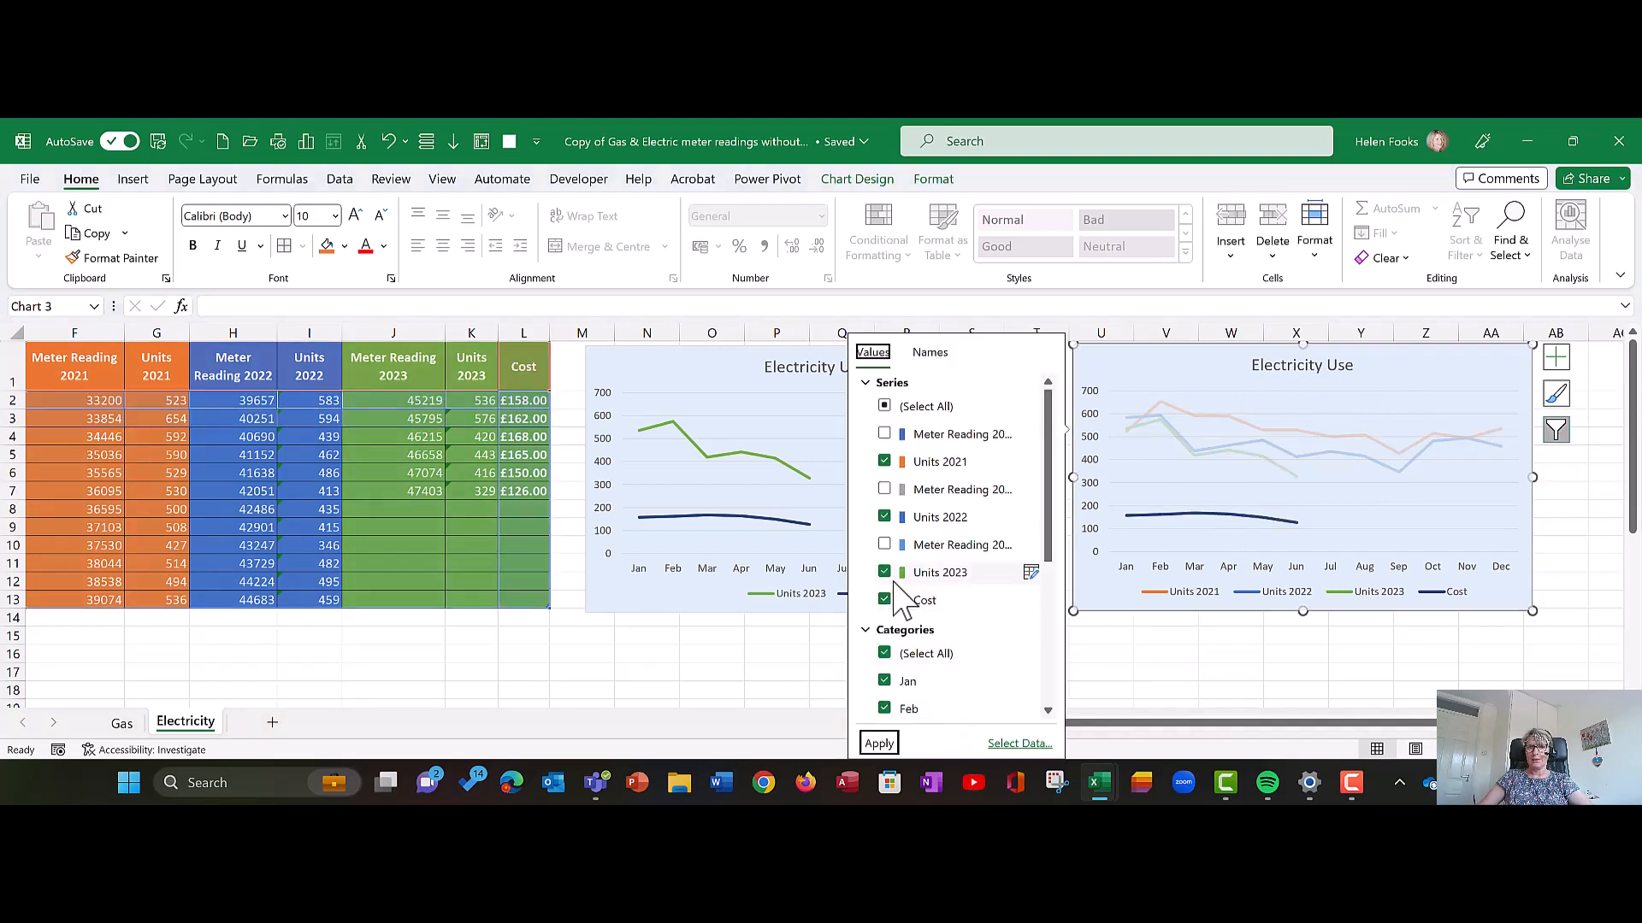
left_click(884, 600)
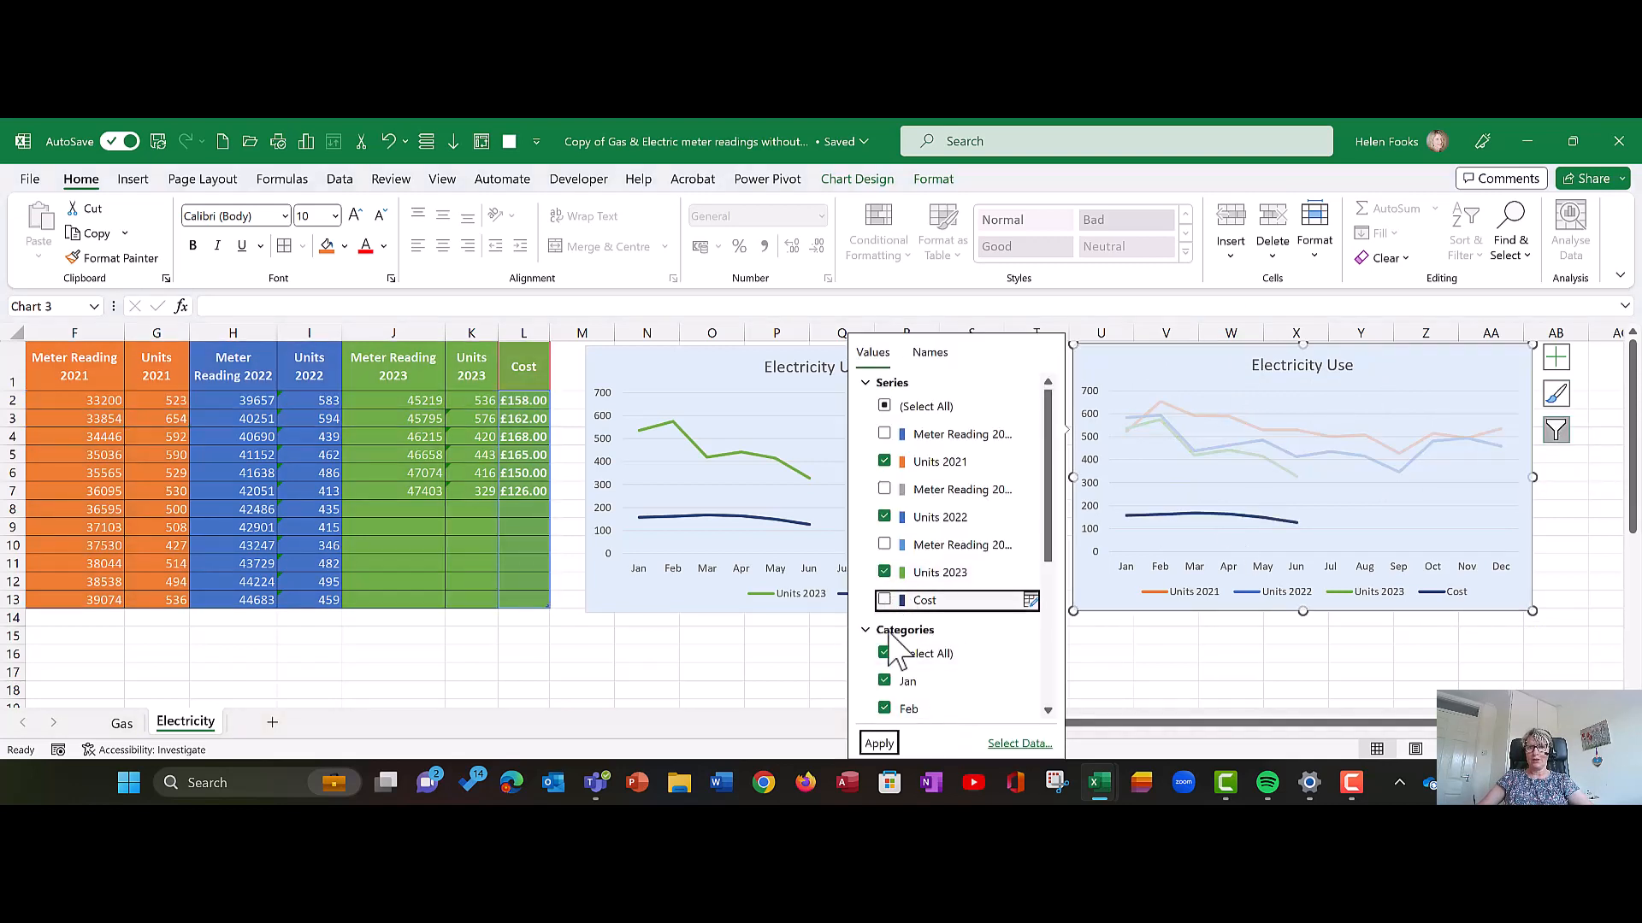
left_click(879, 744)
left_click(1189, 689)
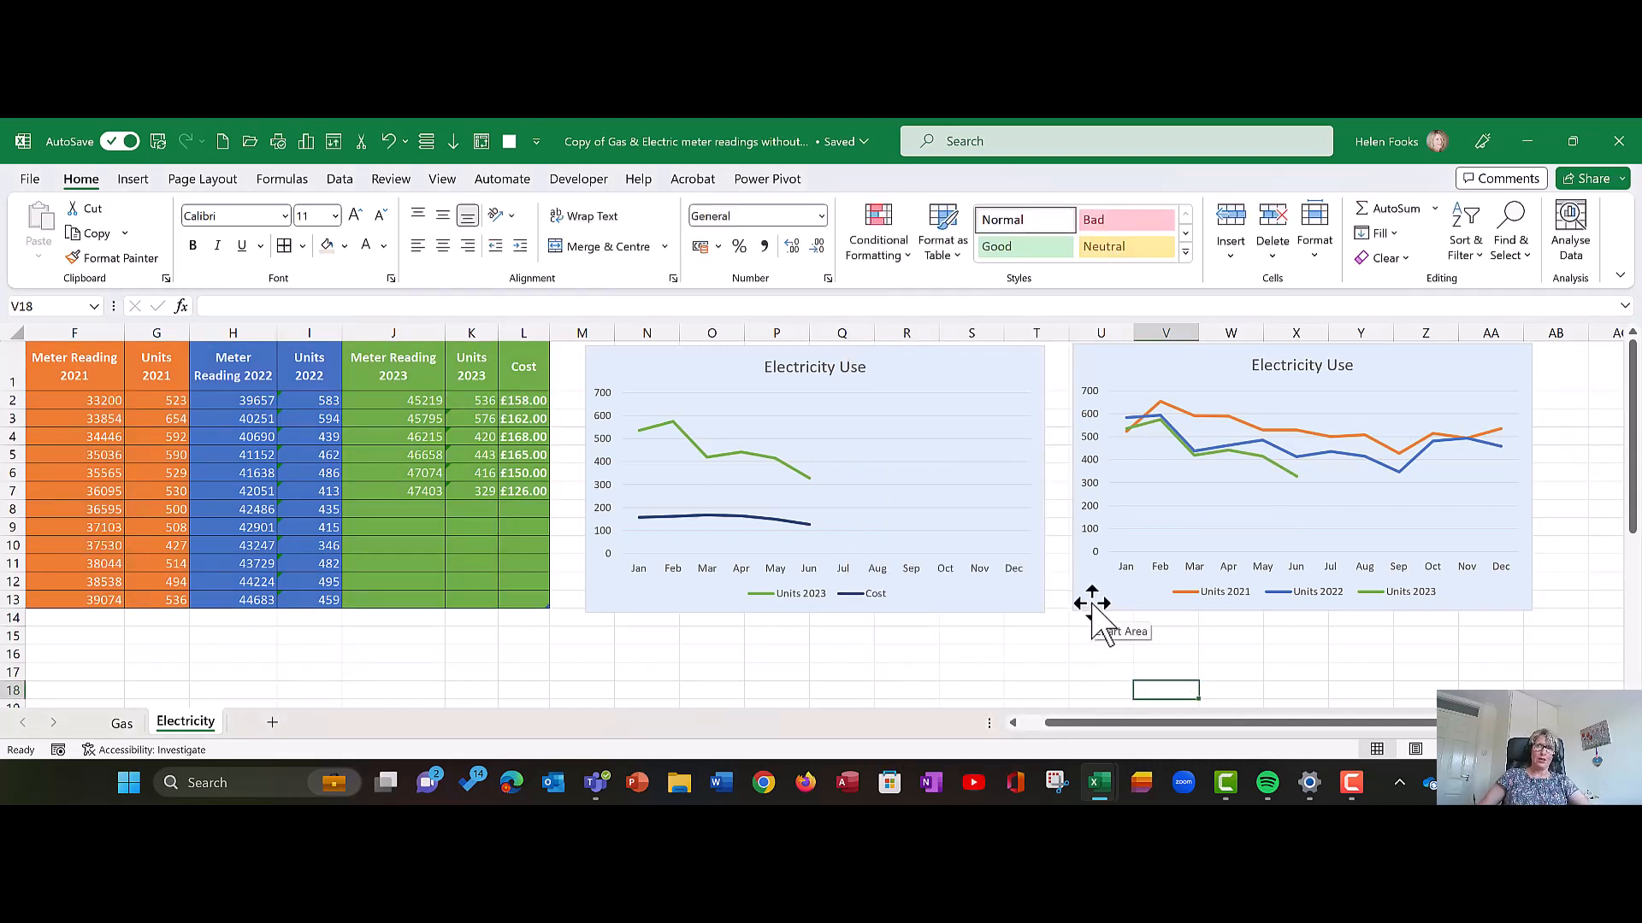
- Change the title of the chart showing Units 2023 and Cost, beside the table, to "Cost of Electricity 2023"
left_click(810, 367)
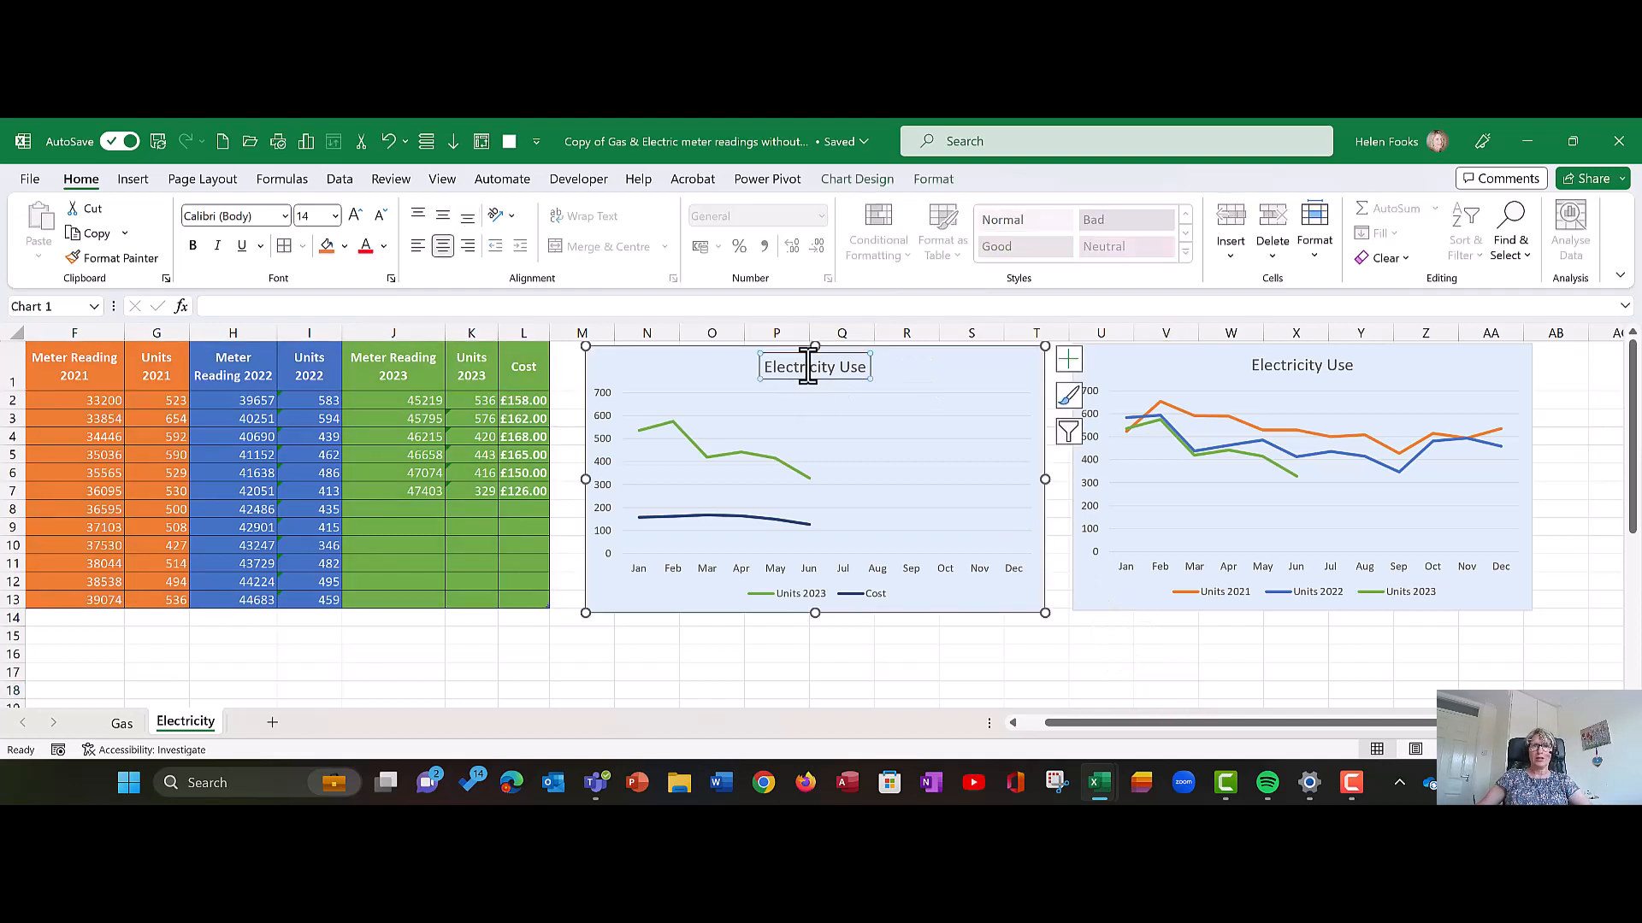
left_click(785, 368)
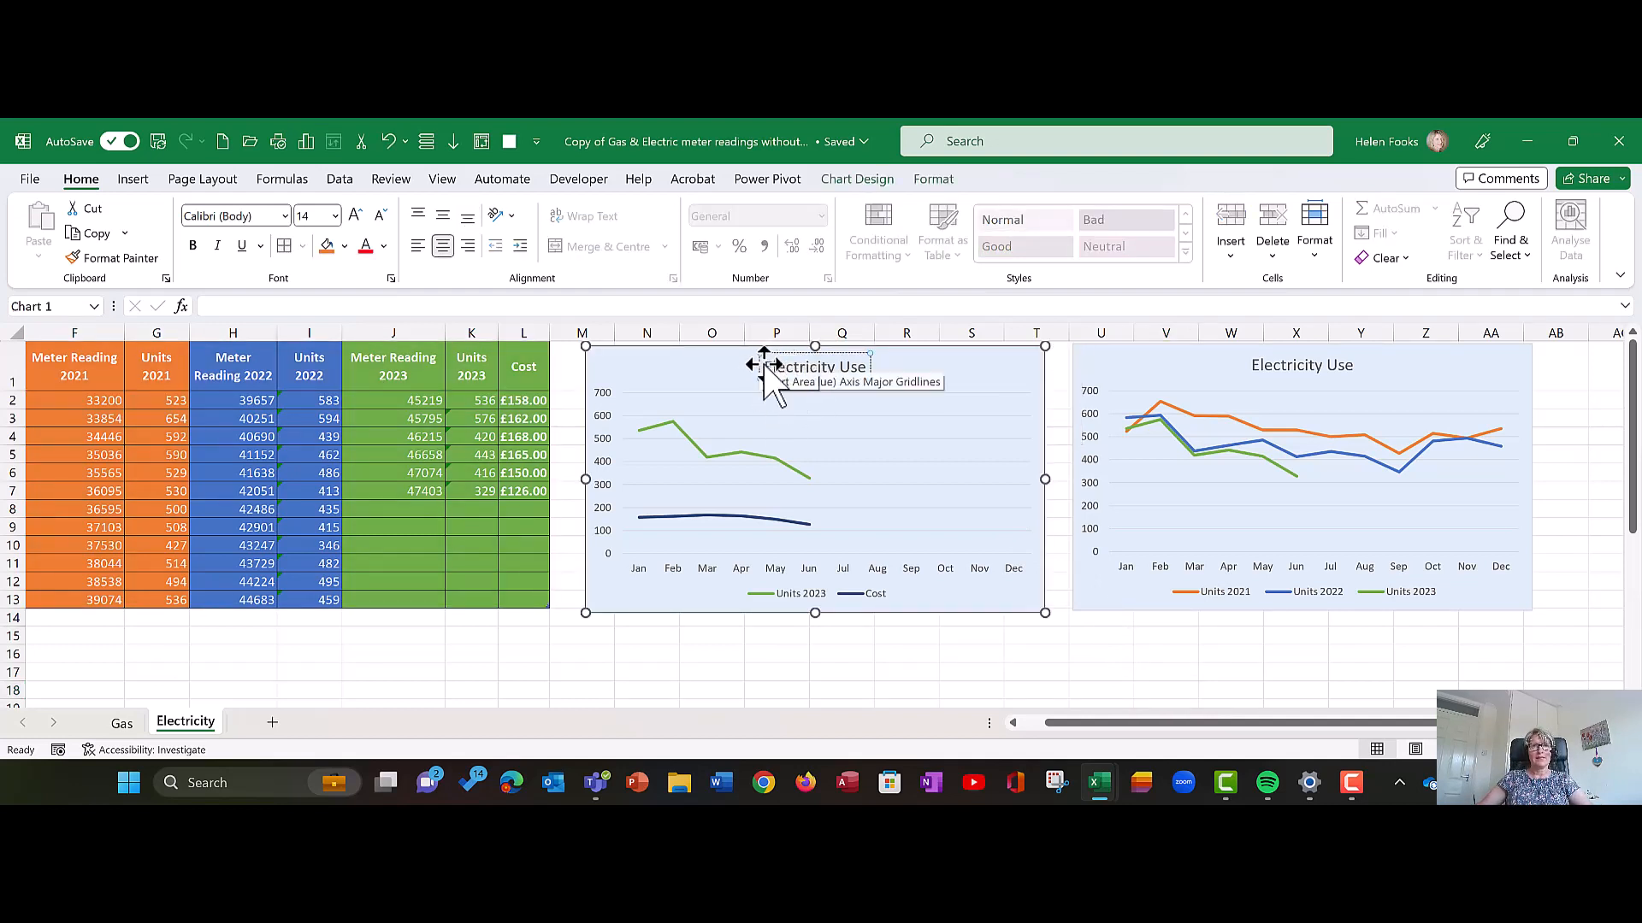
left_click_drag(769, 363, 898, 363)
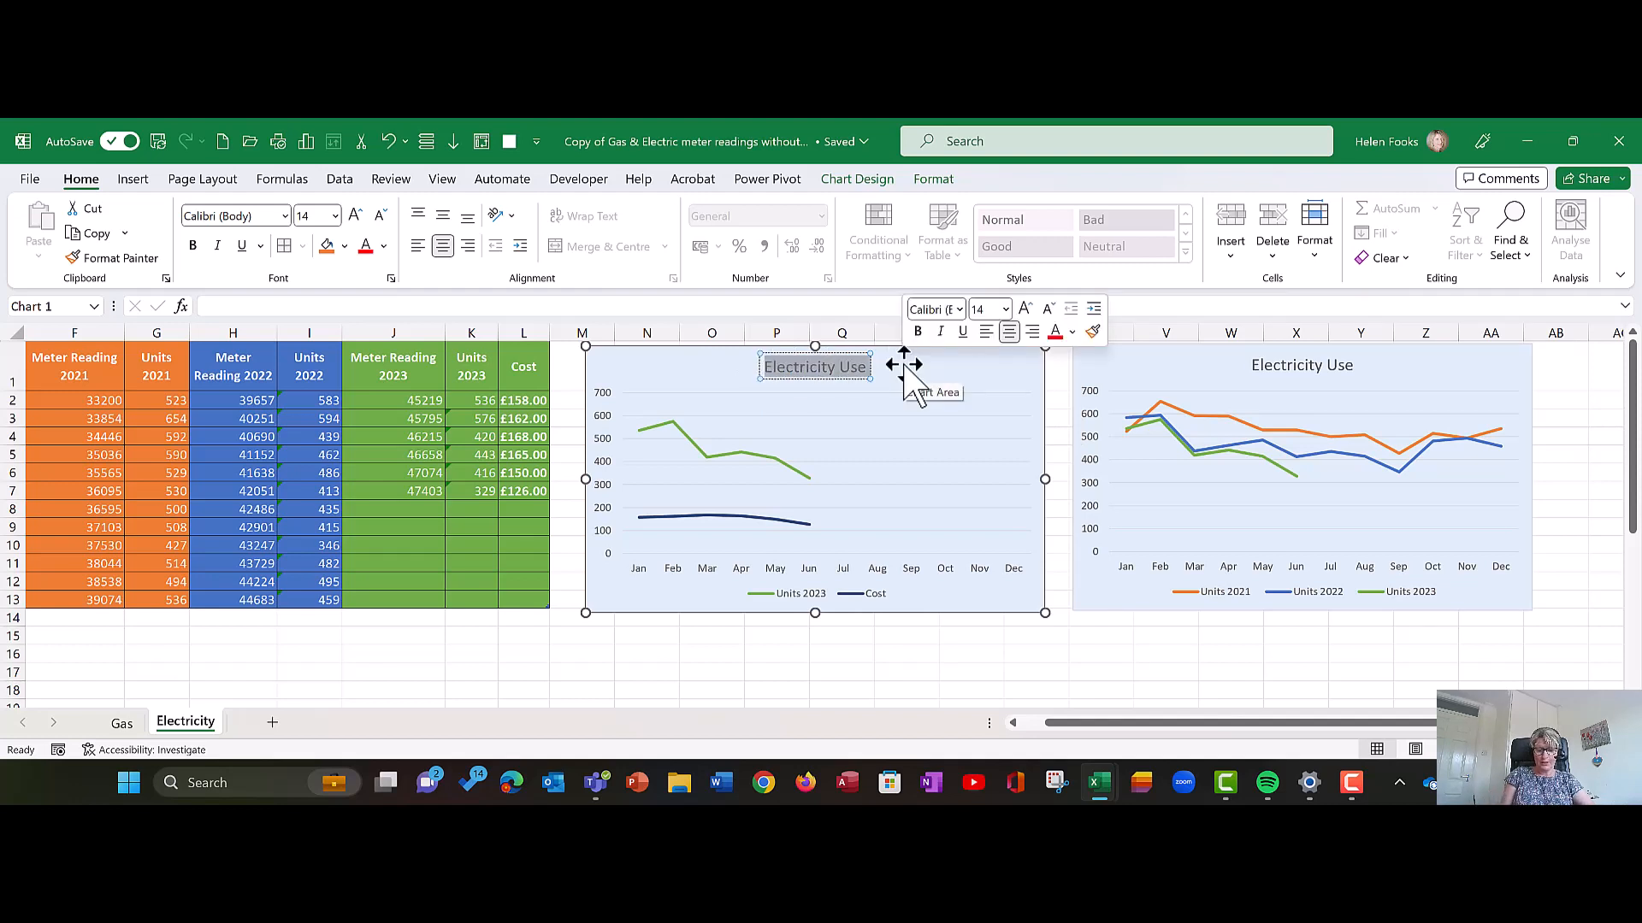
type("Cost of E")
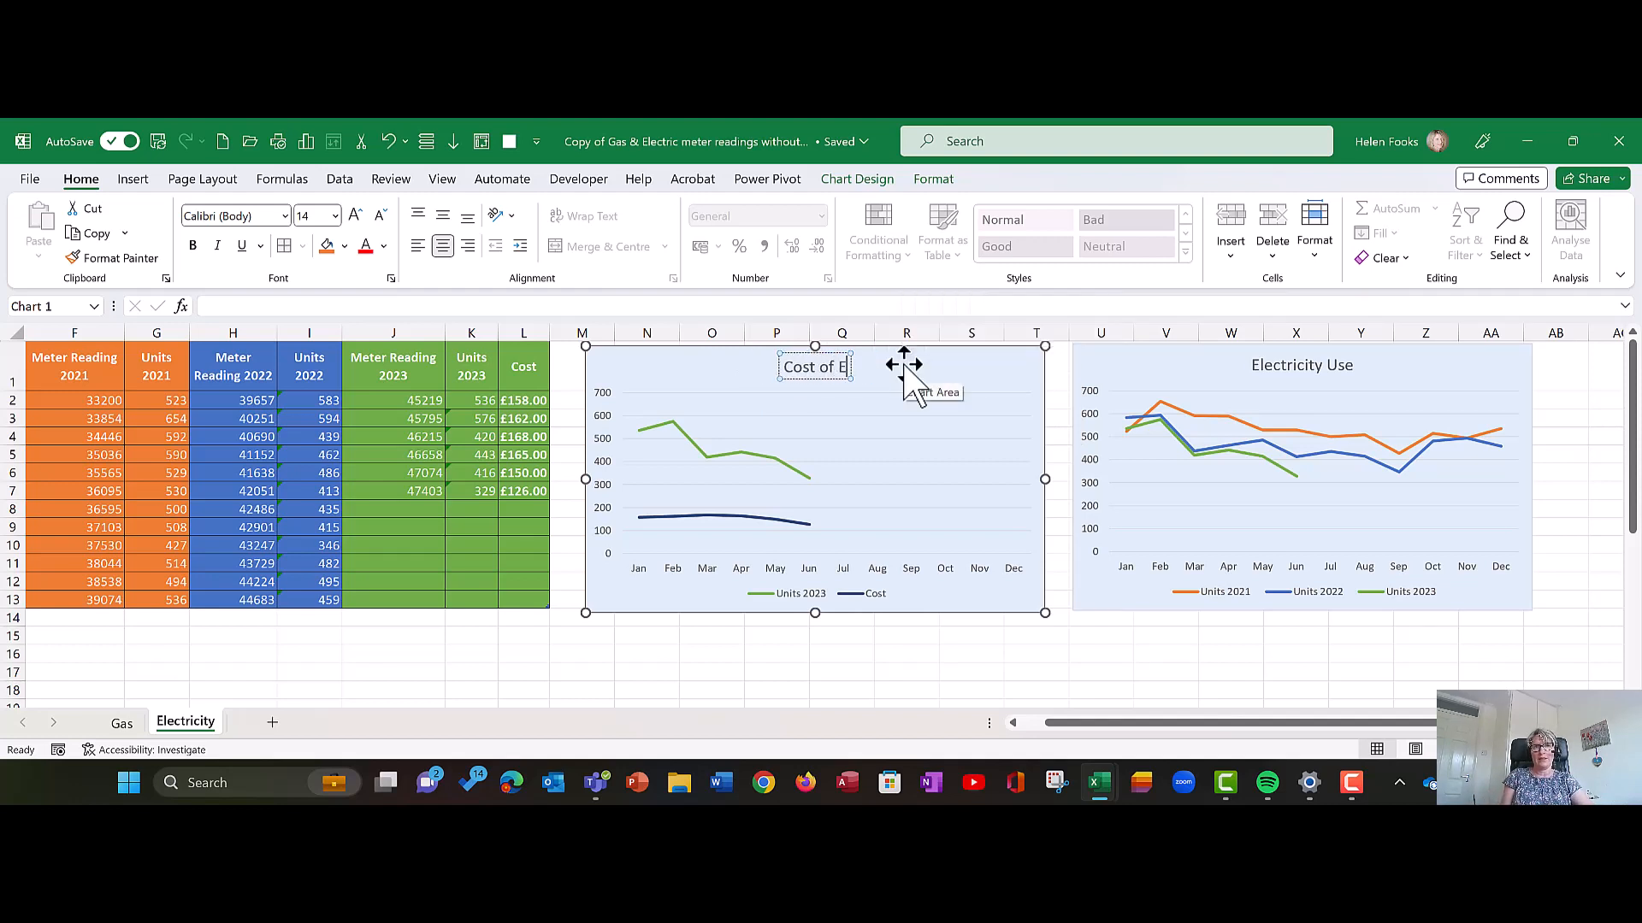
type("lectricity 2023")
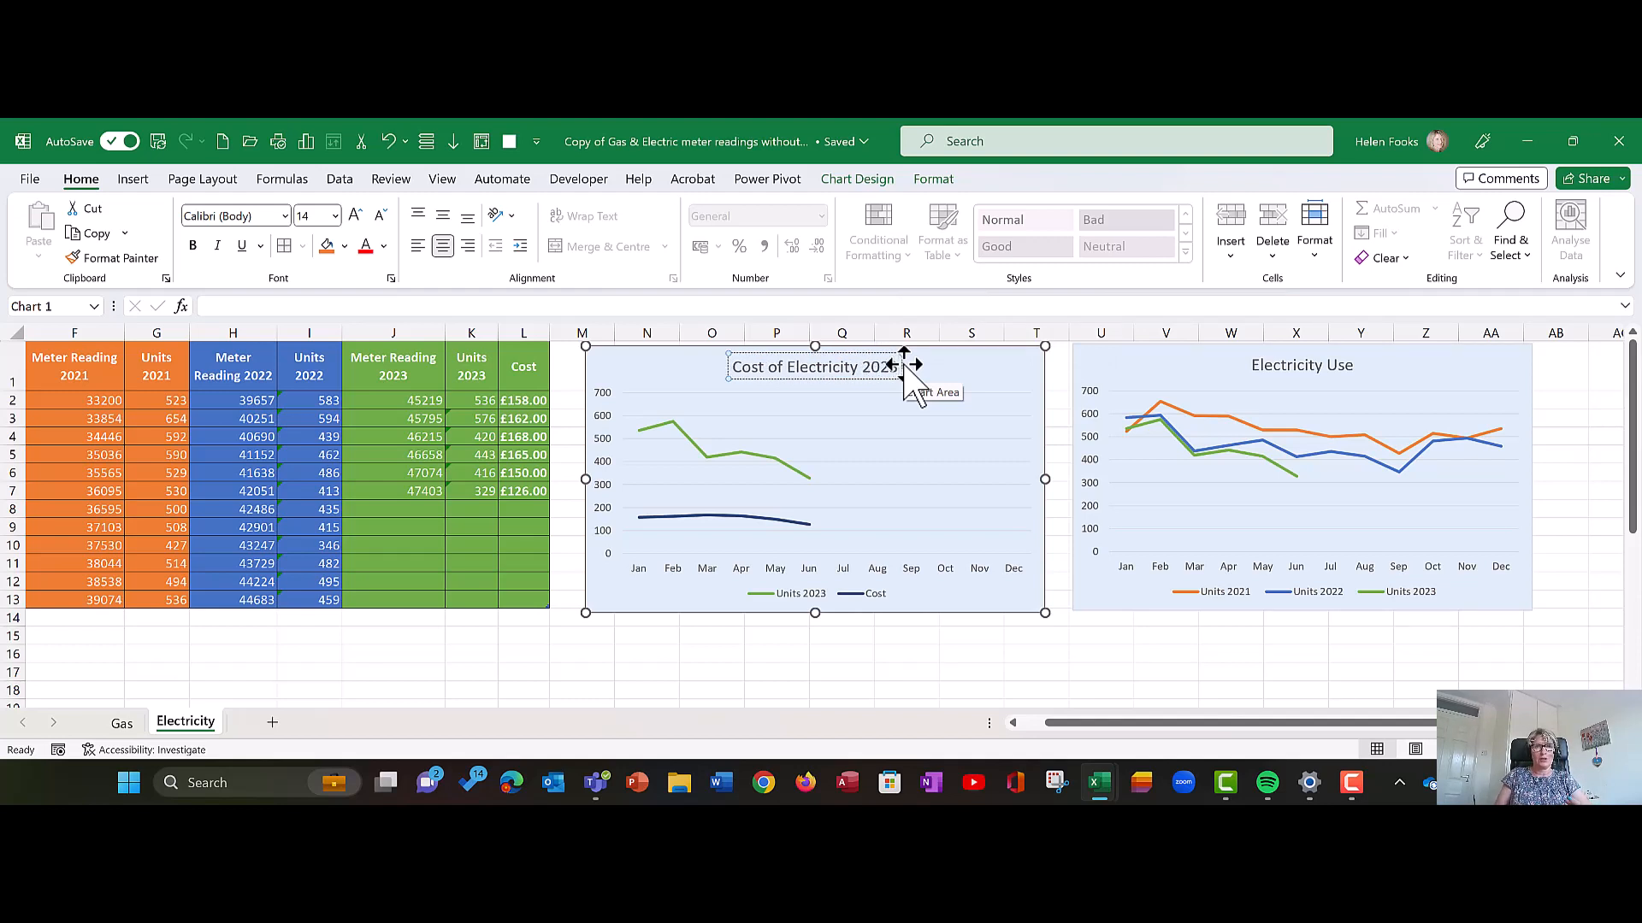
left_click(722, 655)
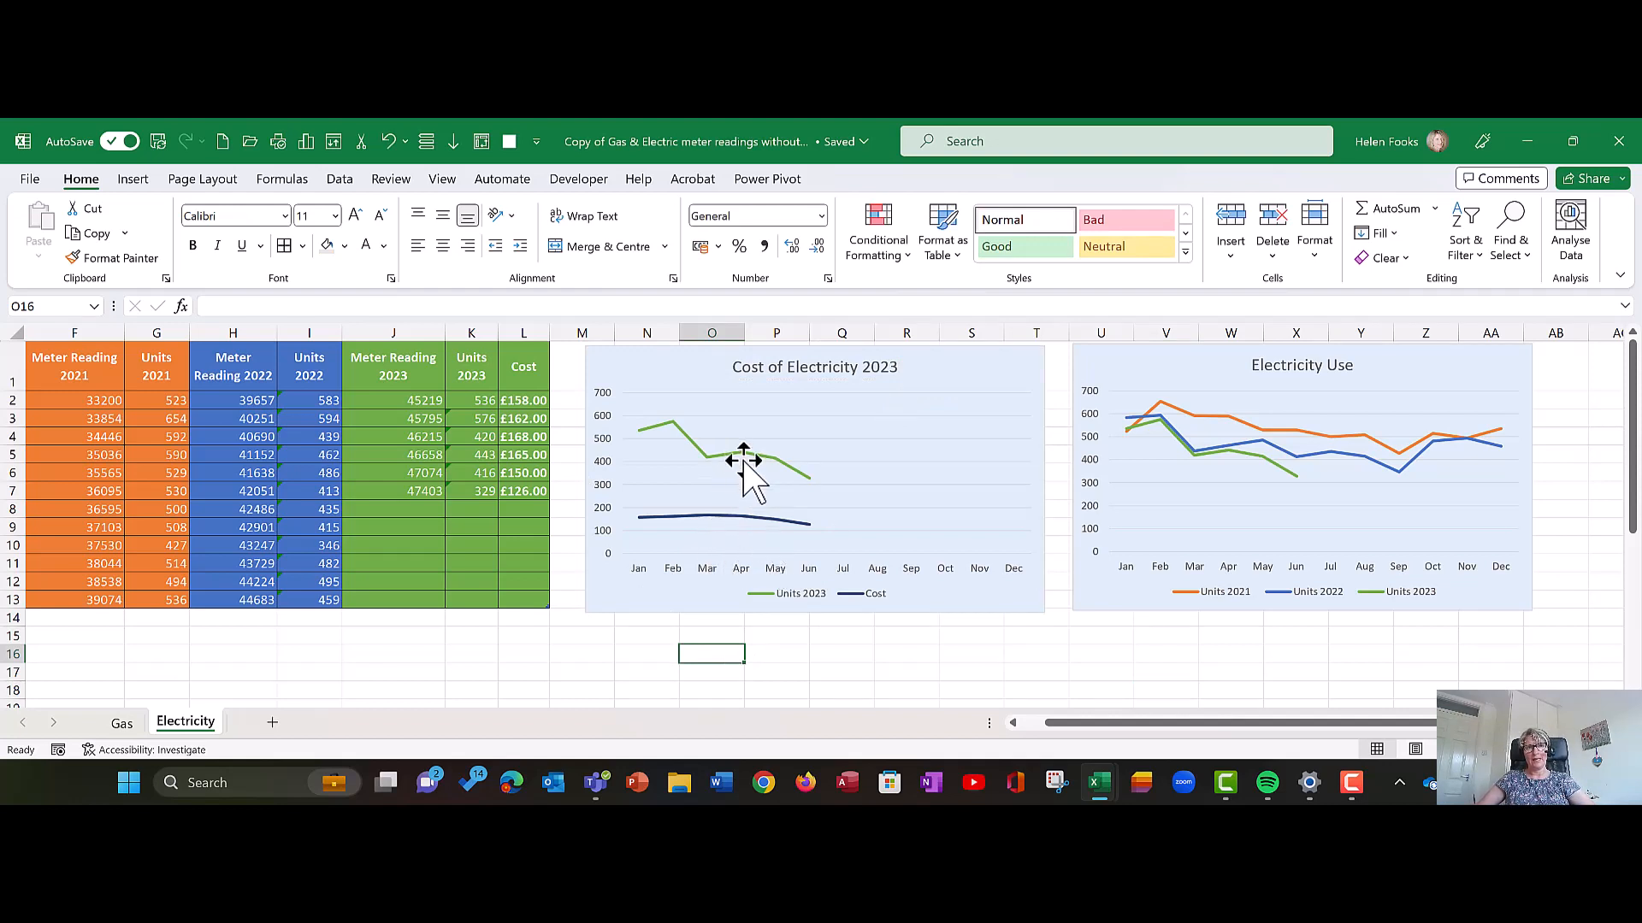
- Using the Gas sheet's chart as a reference, change the Cost series in the Cost of Electricity 2023 chart to Clustered Column on the secondary axis
left_click(121, 723)
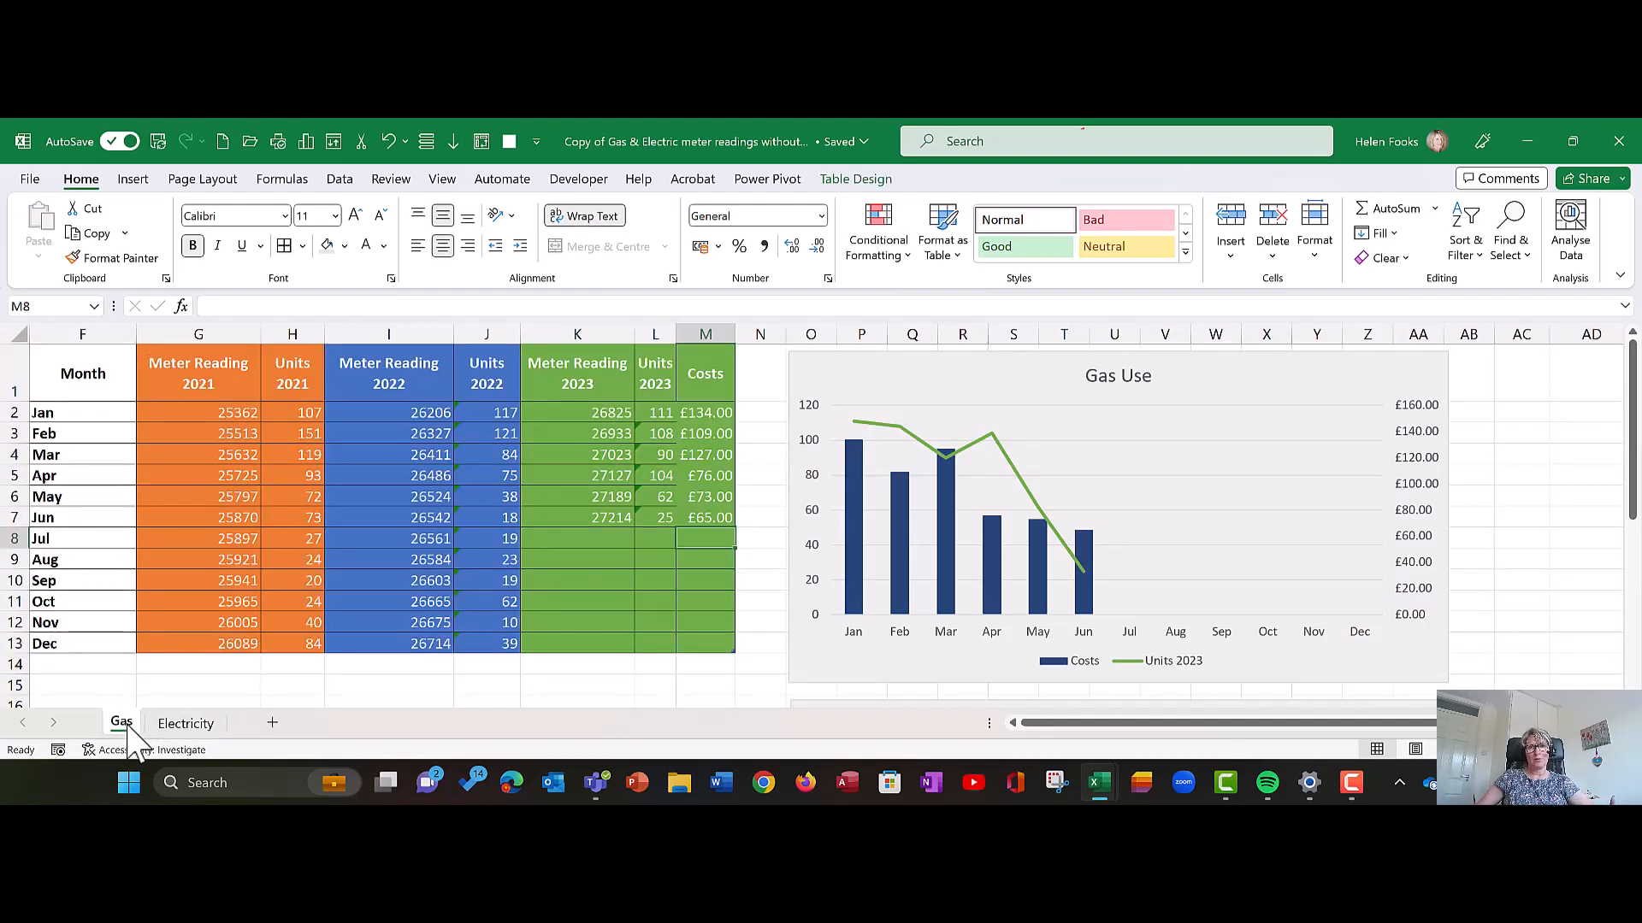
left_click(186, 724)
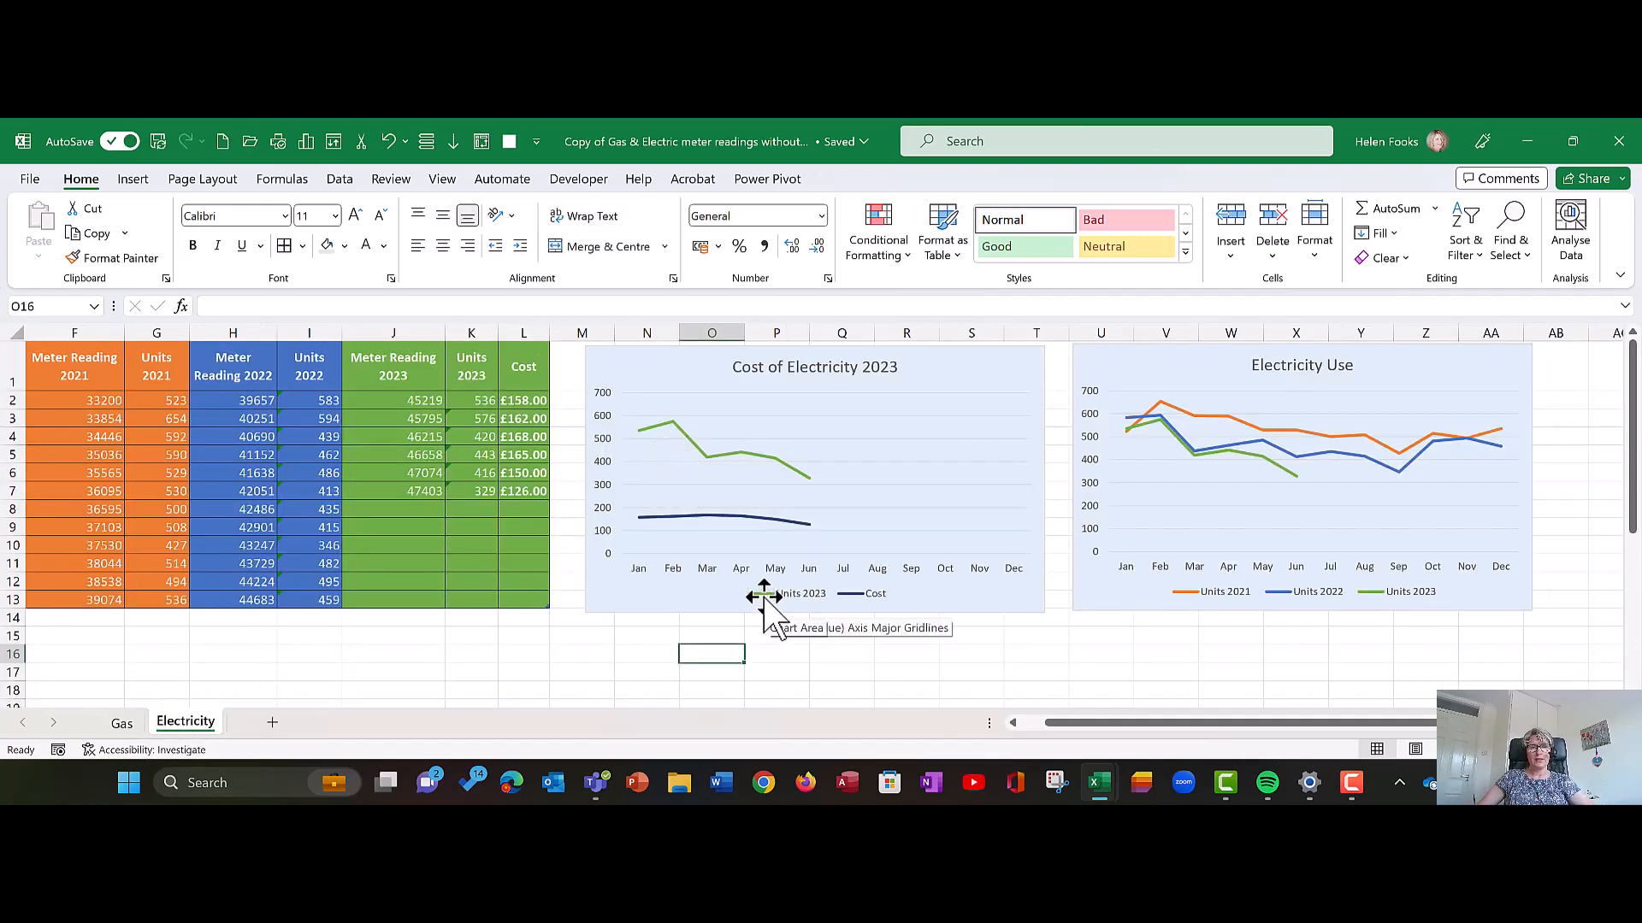
left_click(703, 516)
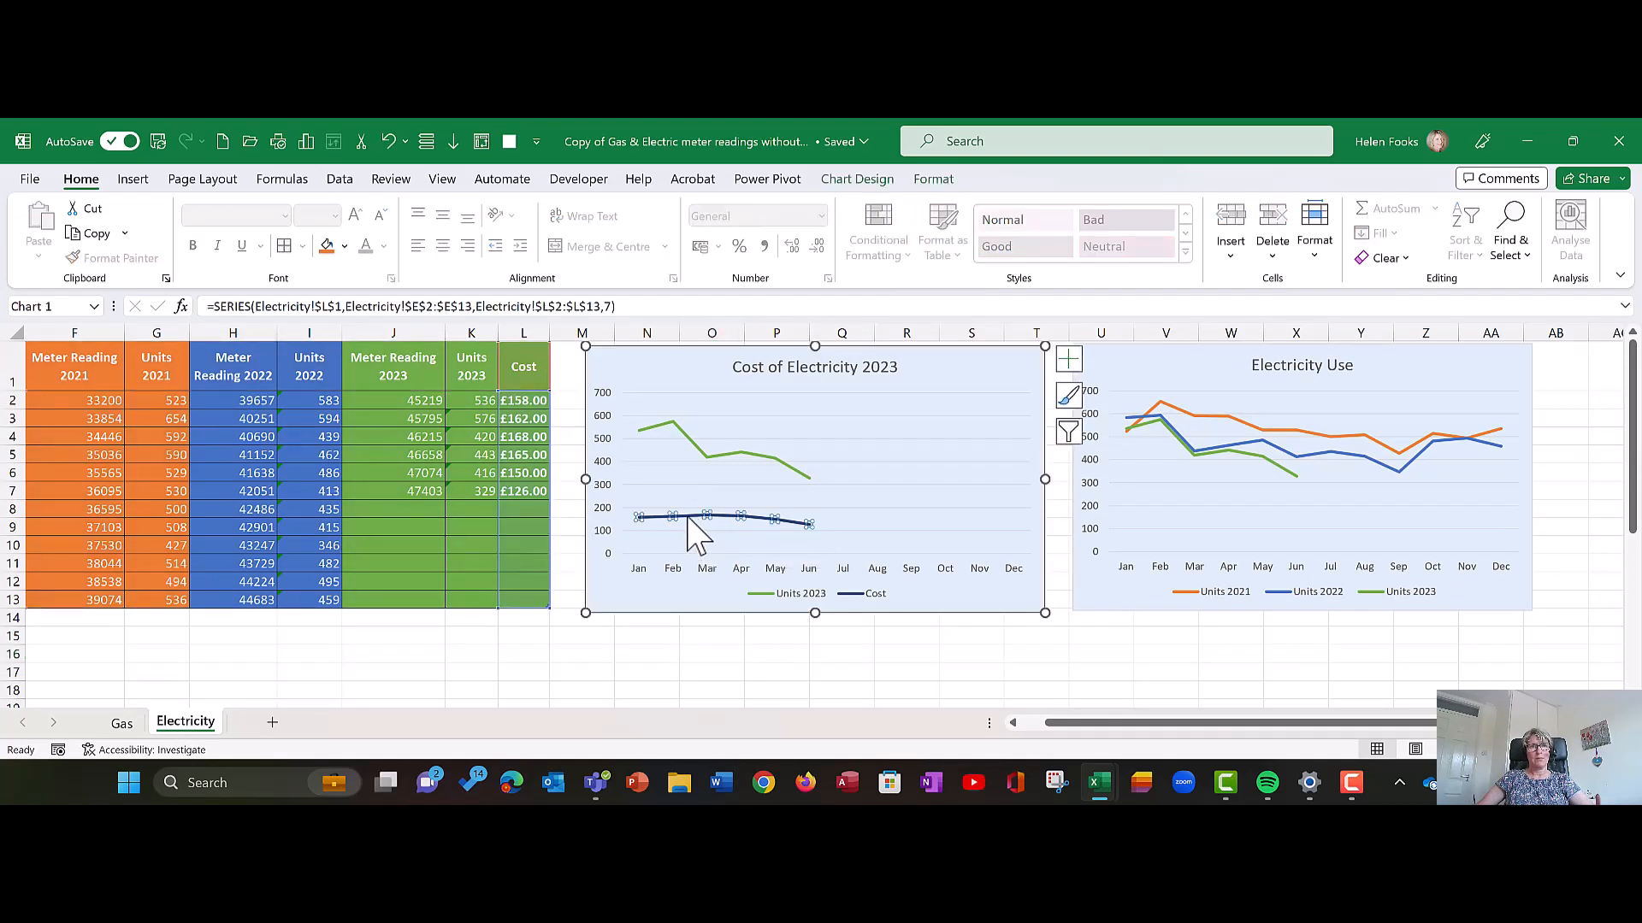
mouse_move(693, 534)
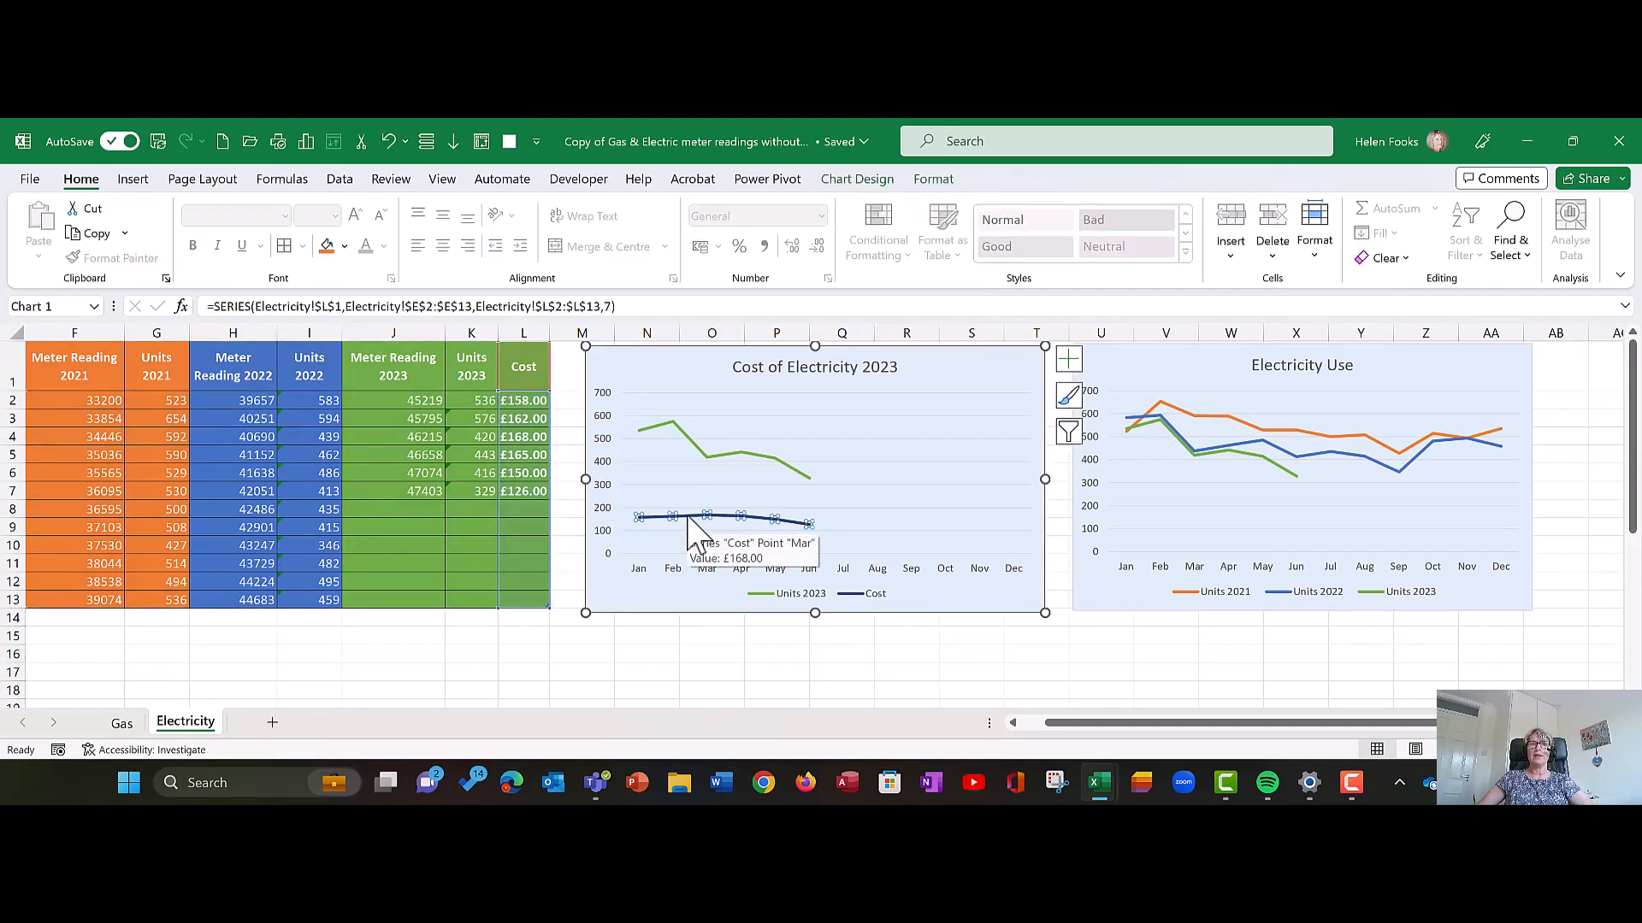
right_click(688, 519)
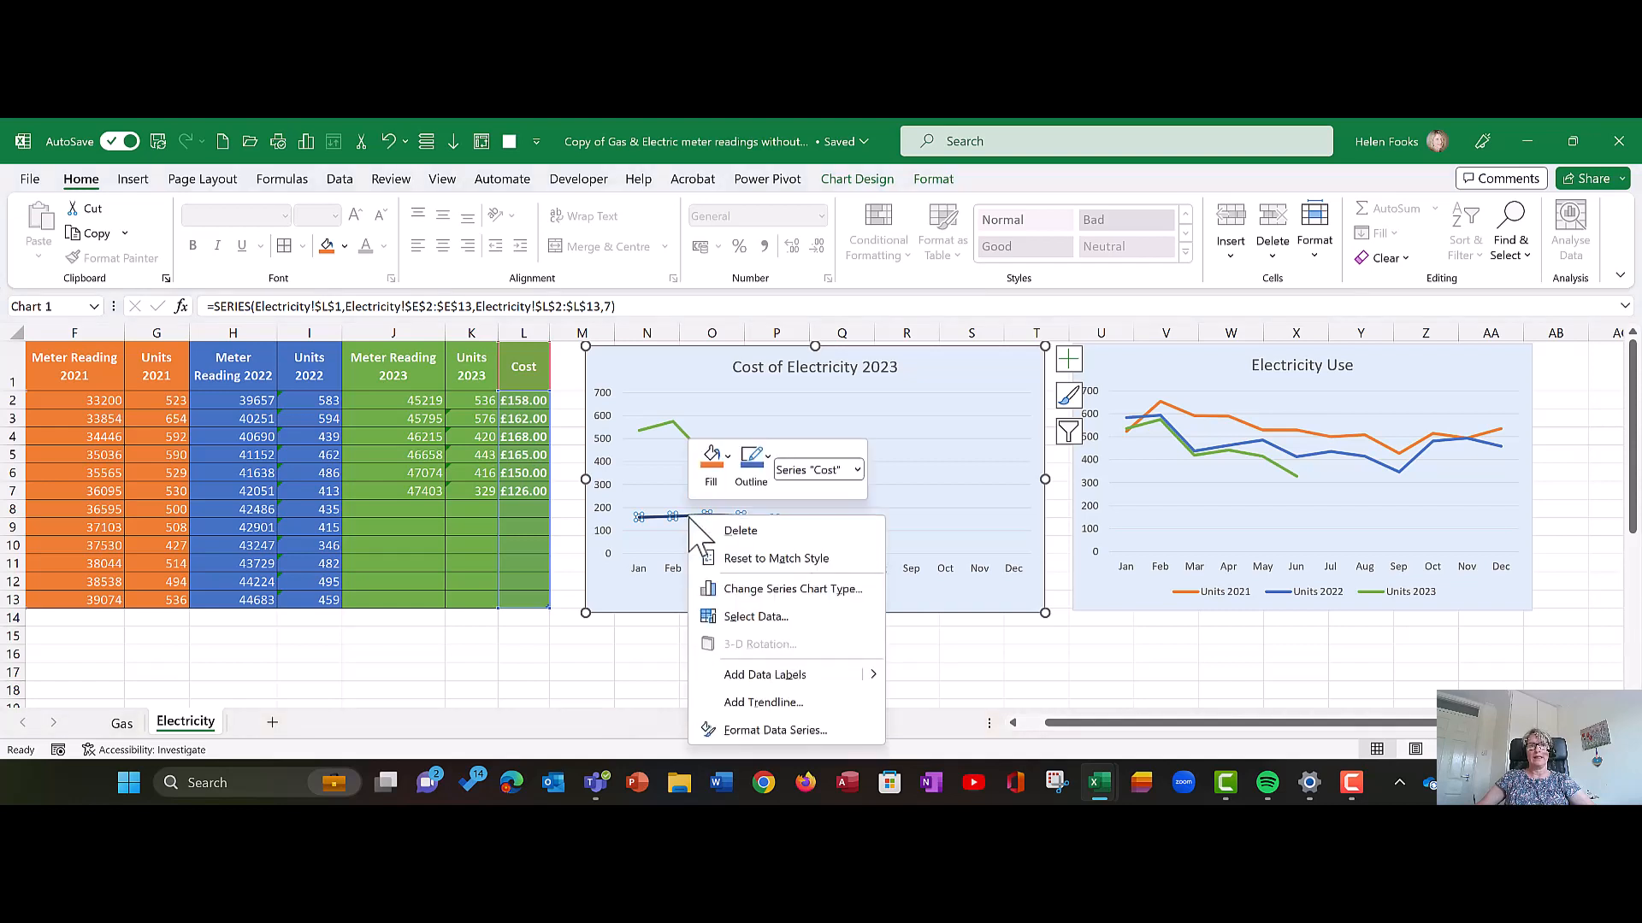
left_click(758, 588)
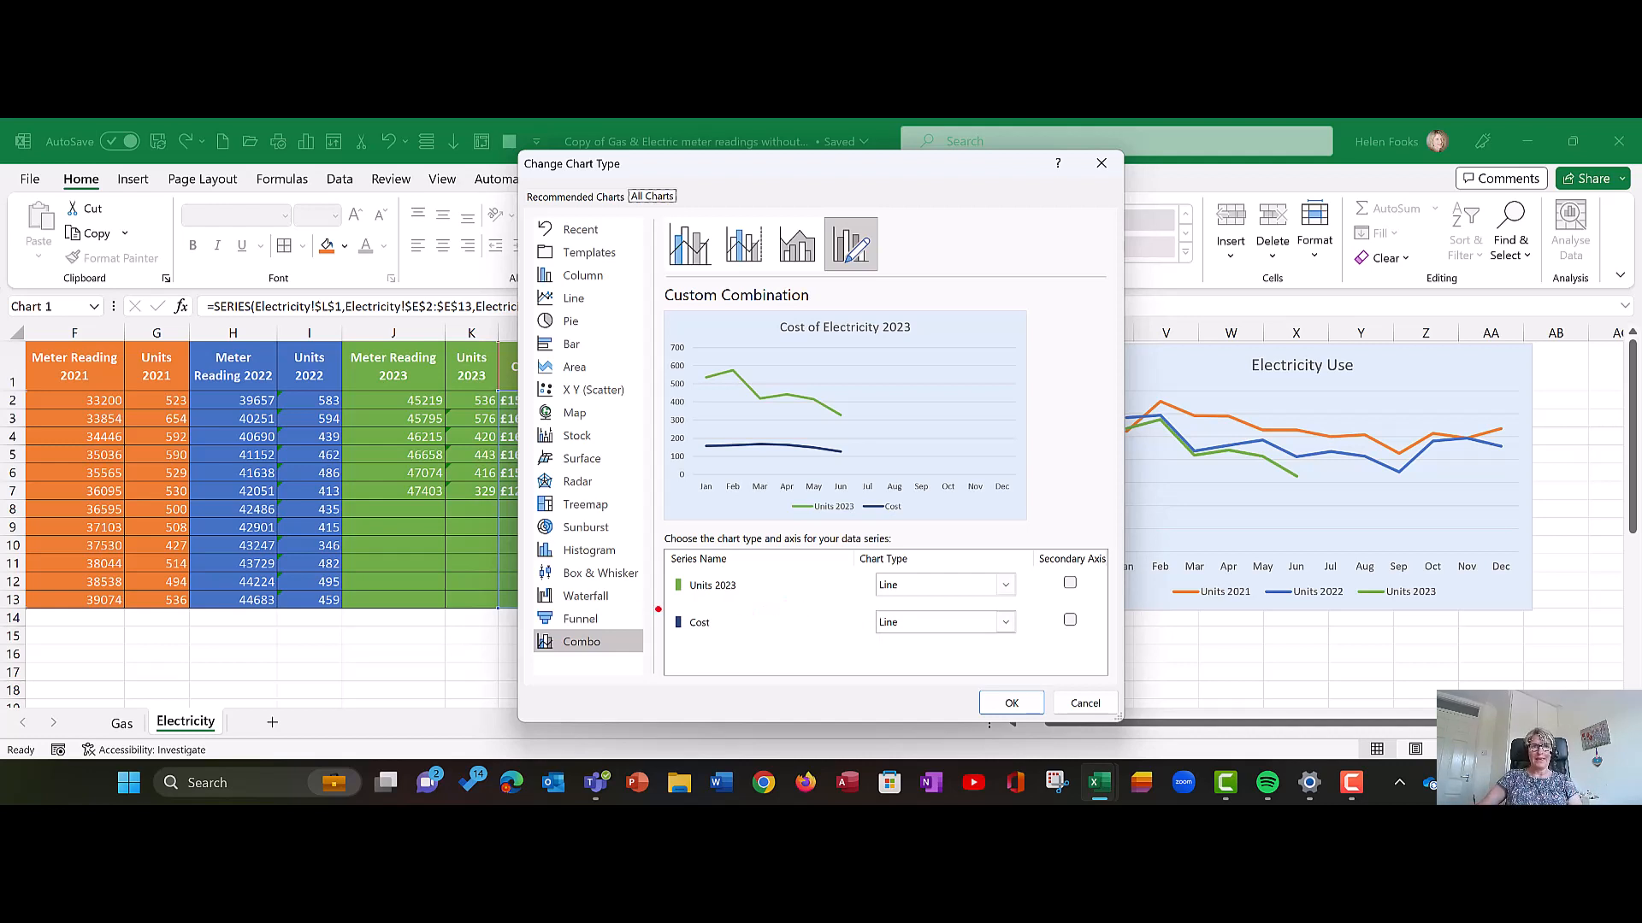
left_click_drag(661, 604, 1059, 659)
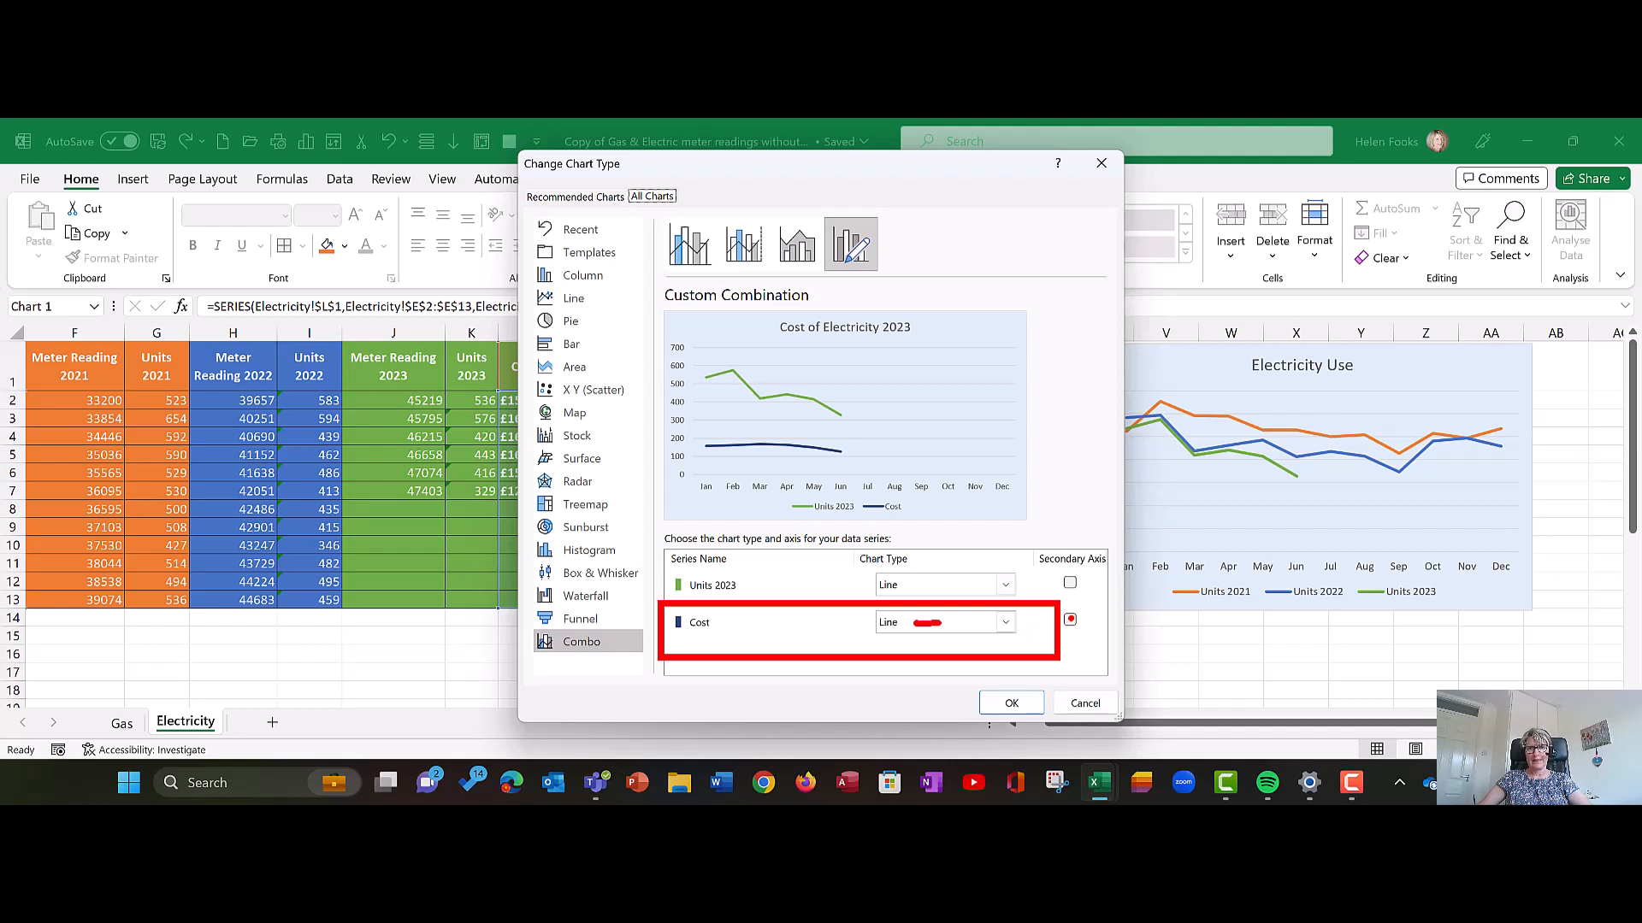
left_click(1009, 627)
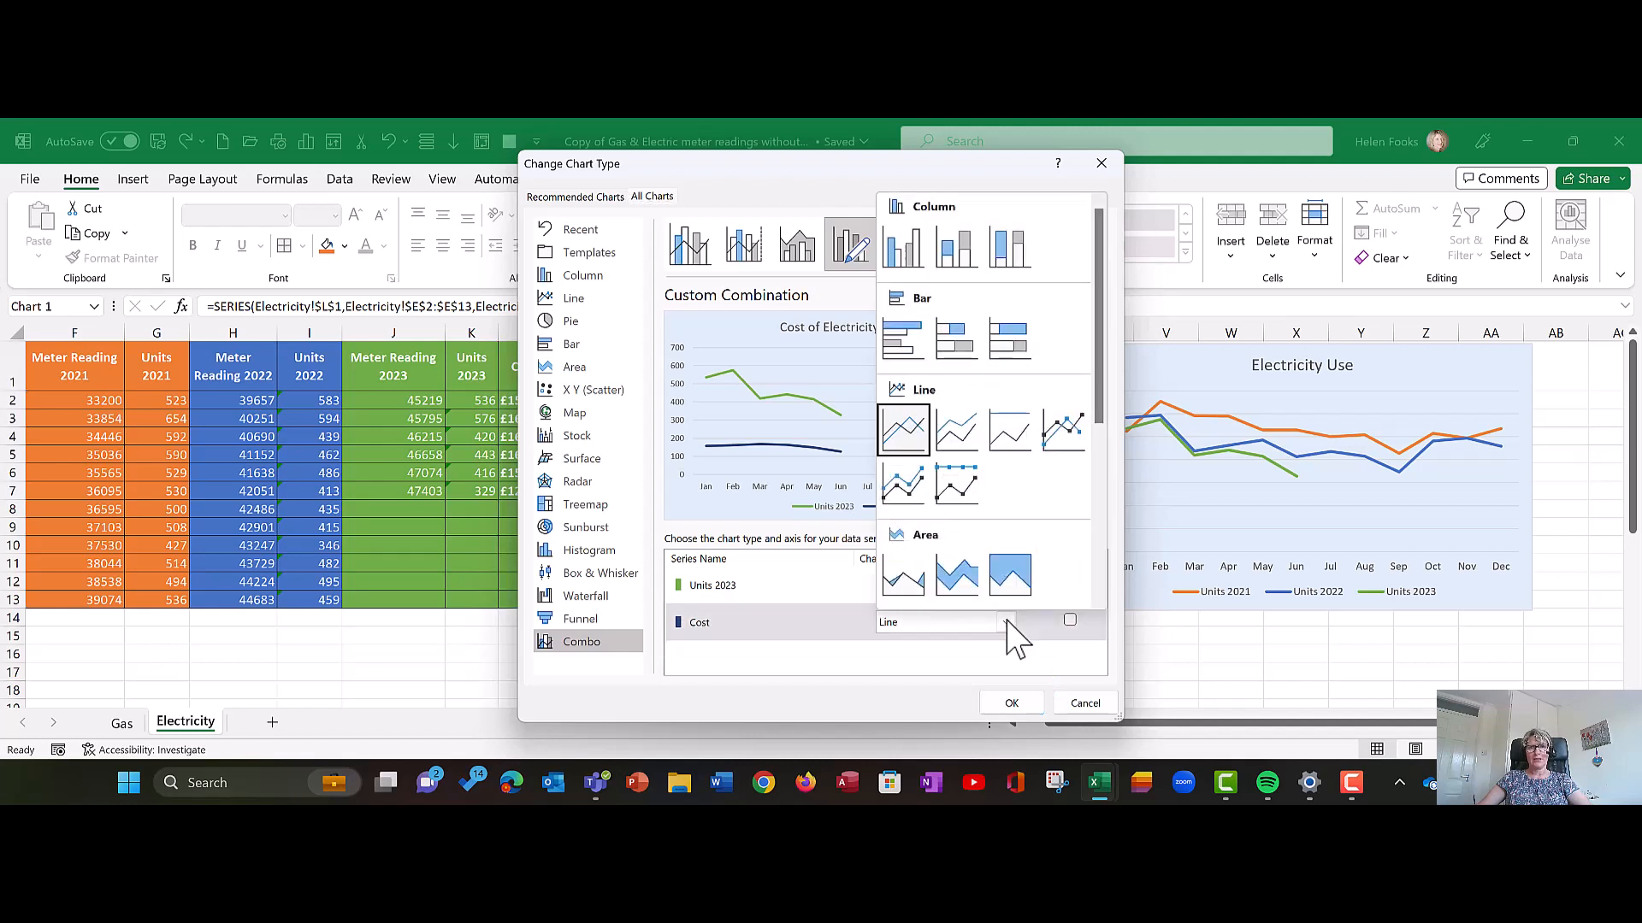
left_click(906, 252)
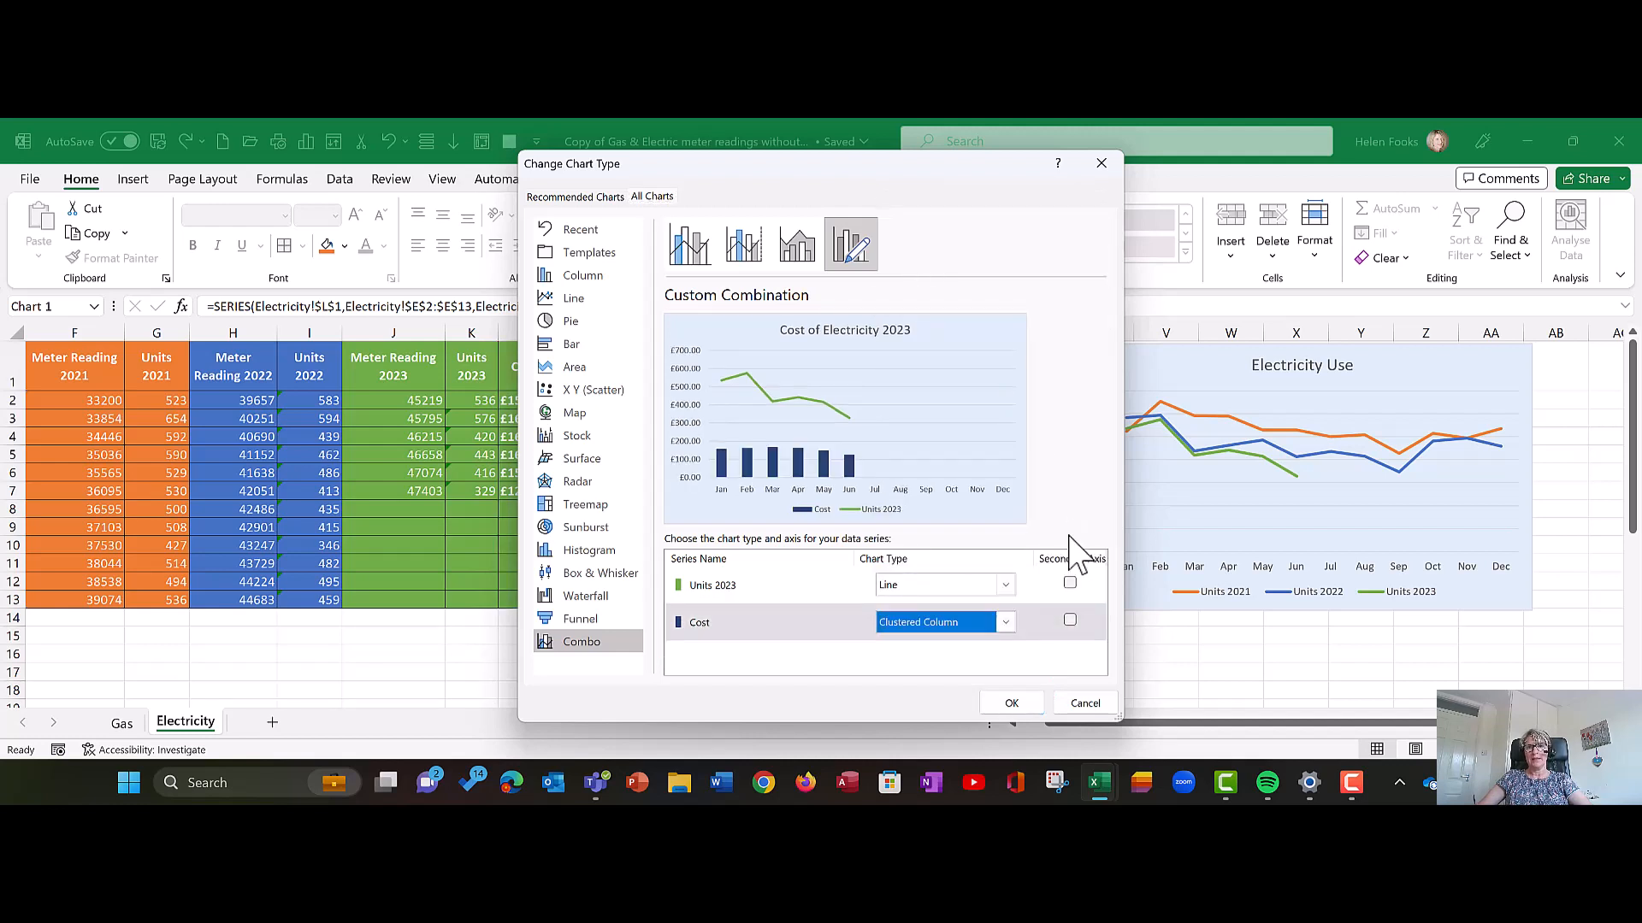
left_click(1068, 621)
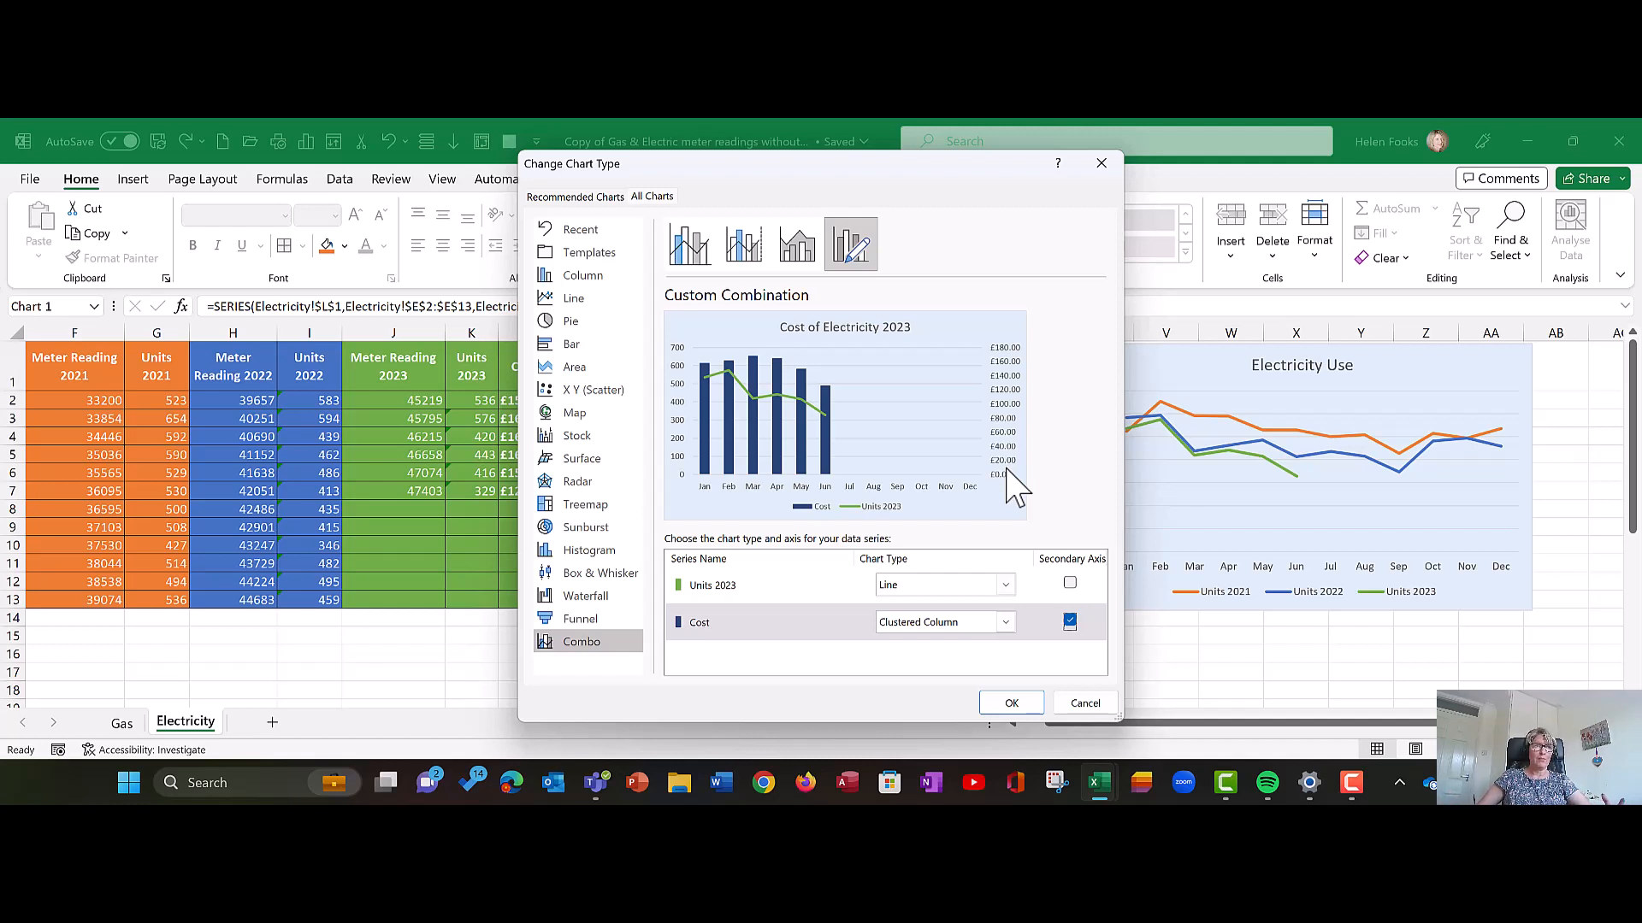
left_click(1012, 704)
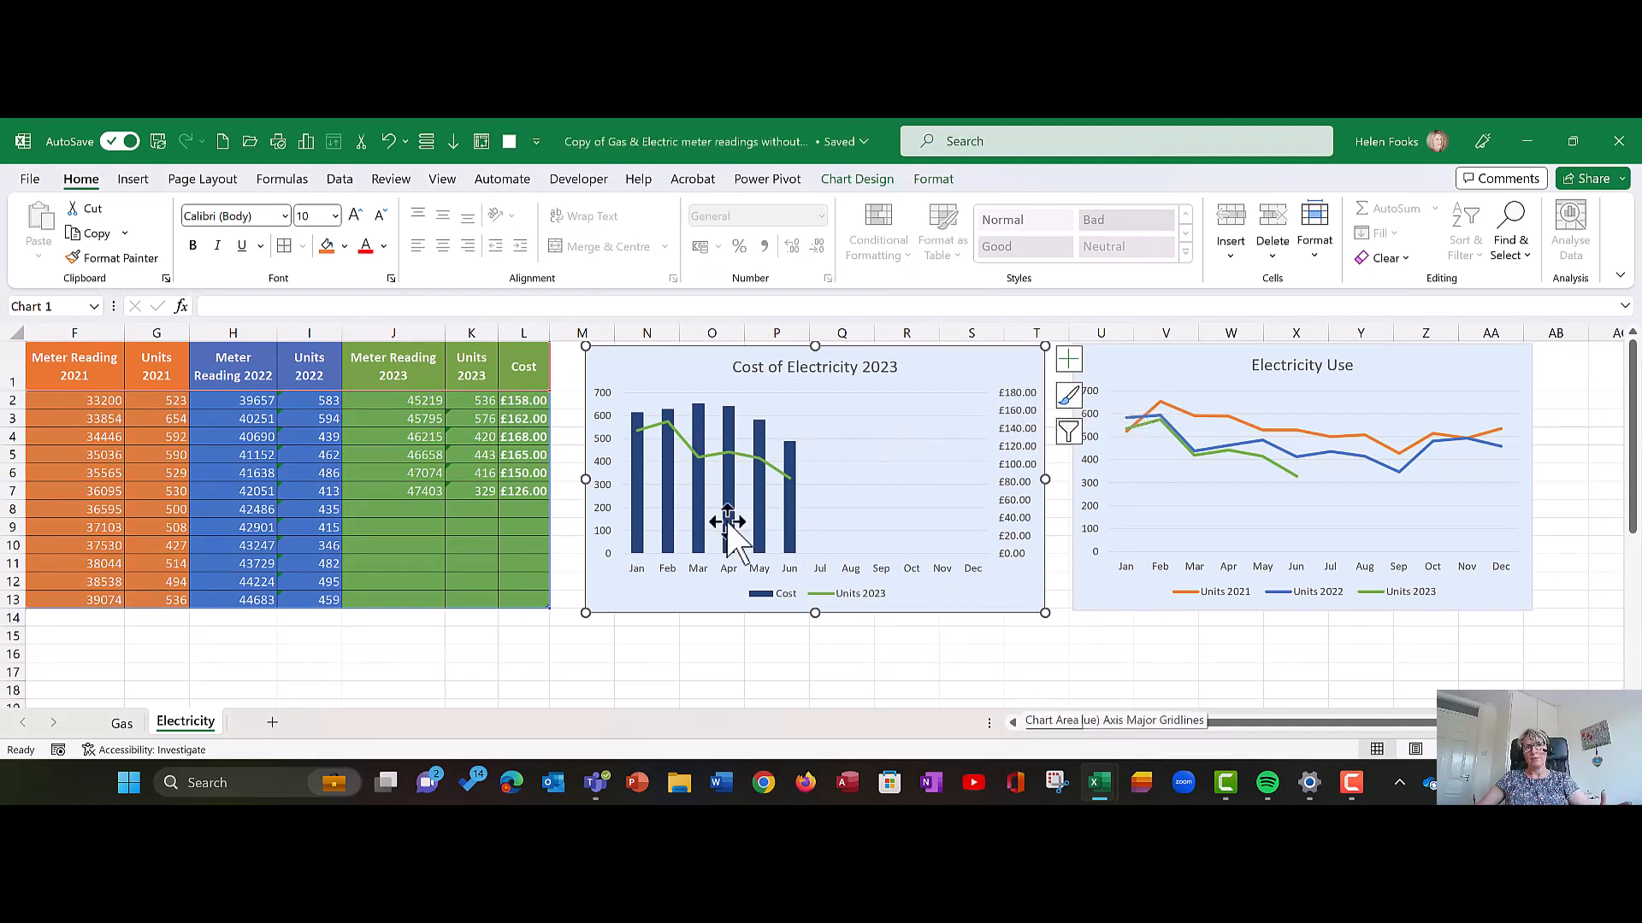
- Set the font colour of the primary units axis in the Cost of Electricity 2023 chart to dark blue
left_click(605, 411)
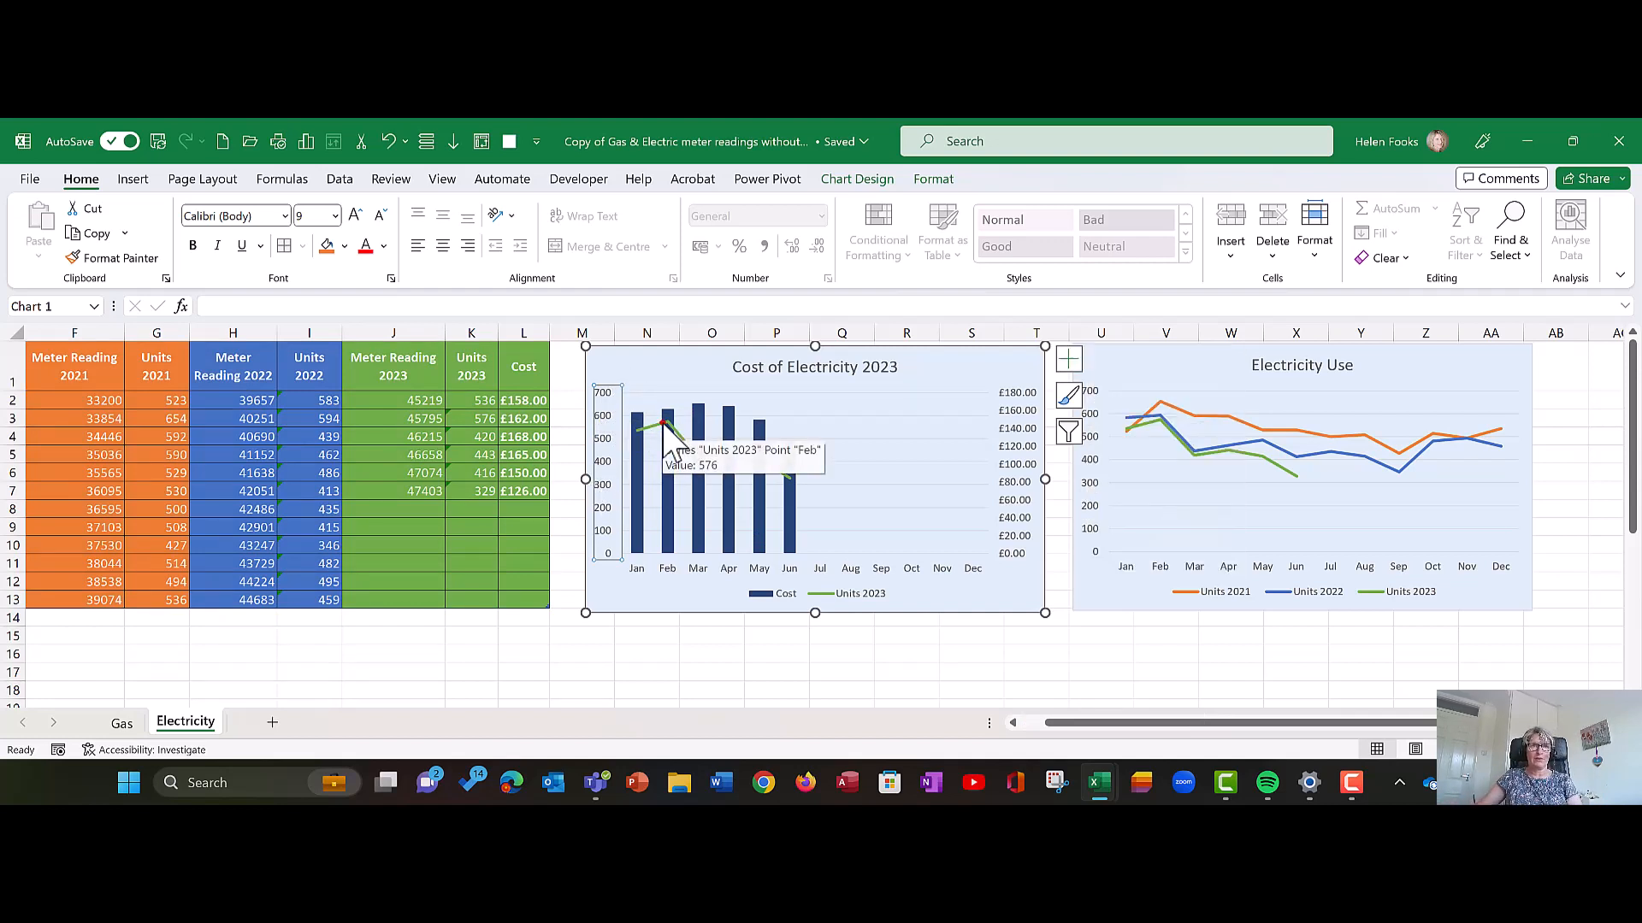
key("ctrl+2")
mouse_move(588, 368)
left_mouse_down()
mouse_move(672, 561)
mouse_move(669, 590)
mouse_move(627, 590)
left_mouse_up()
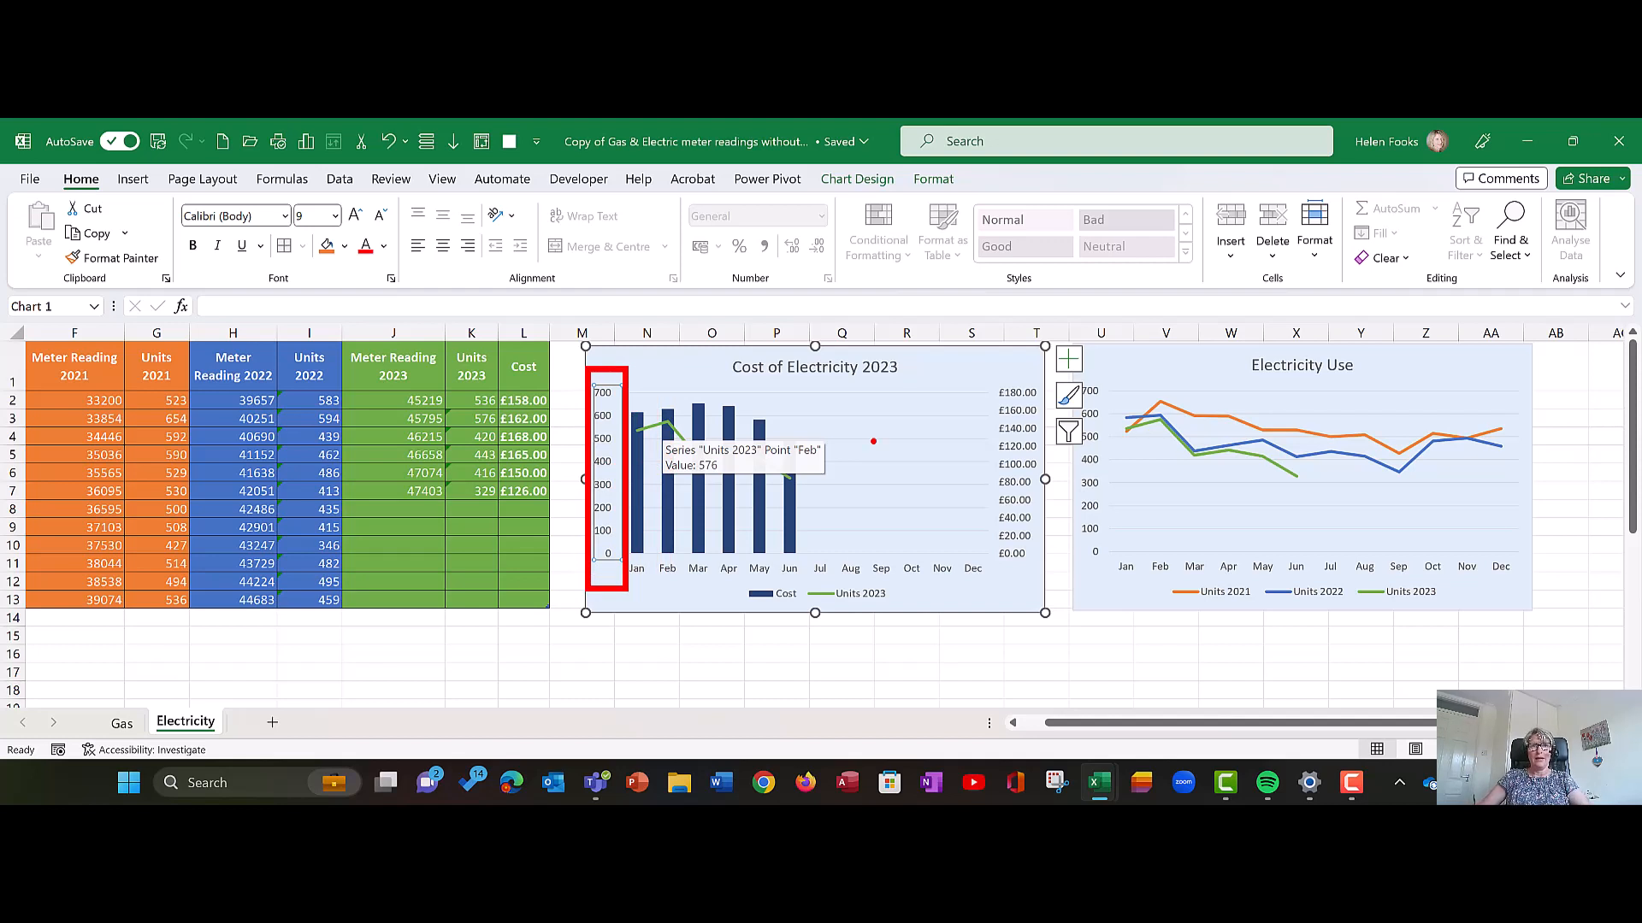
right_click(605, 415)
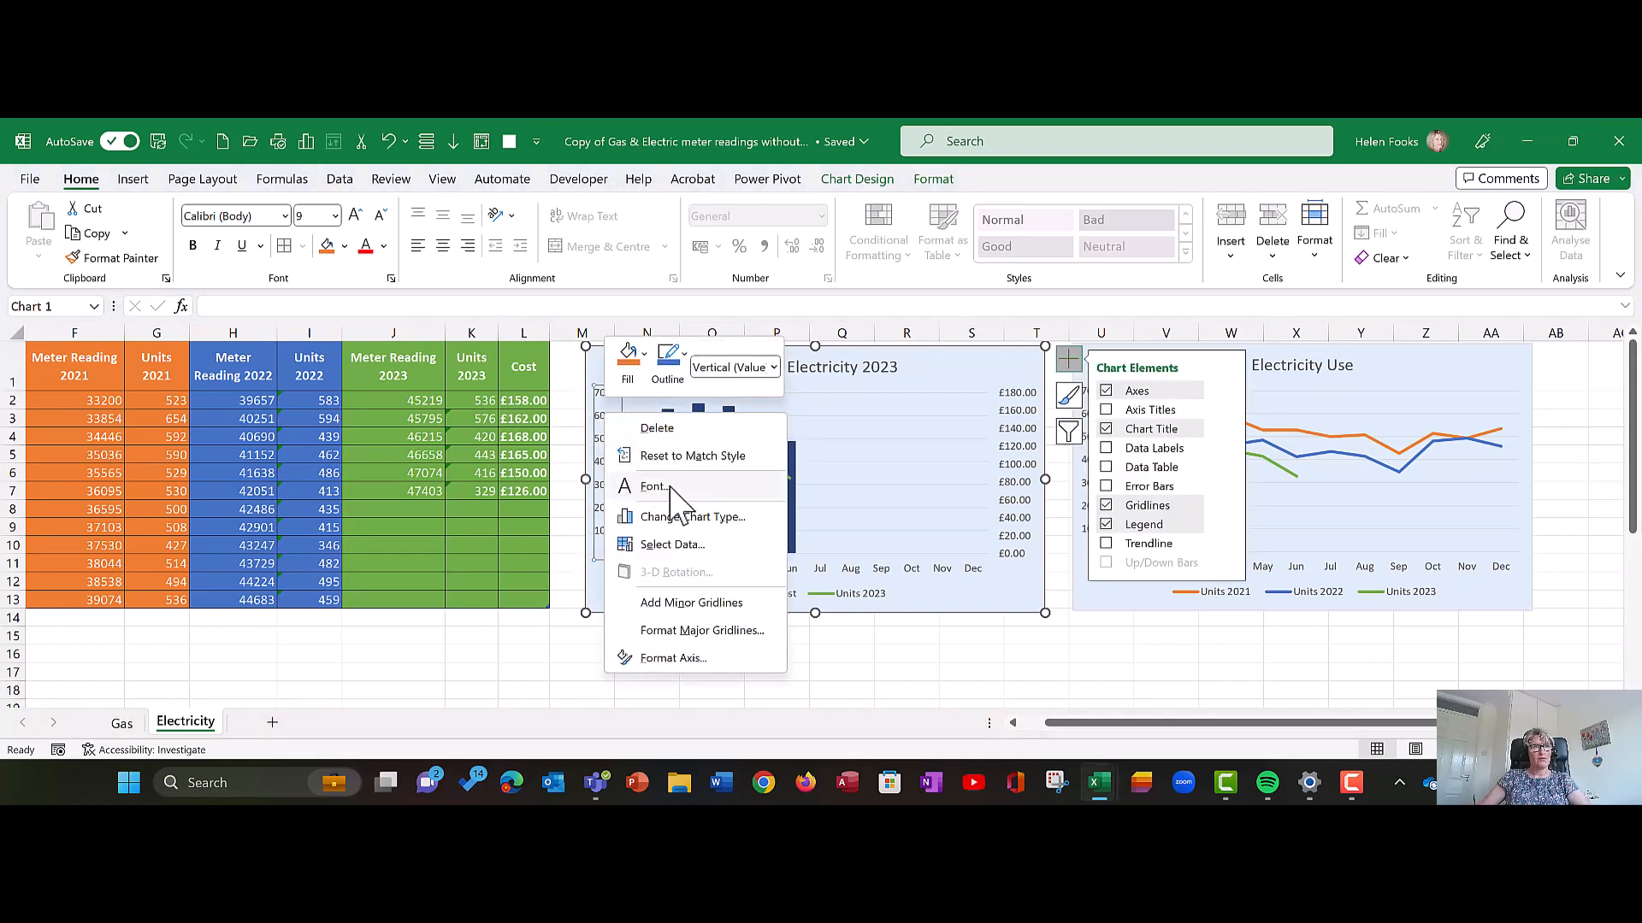
key("Escape")
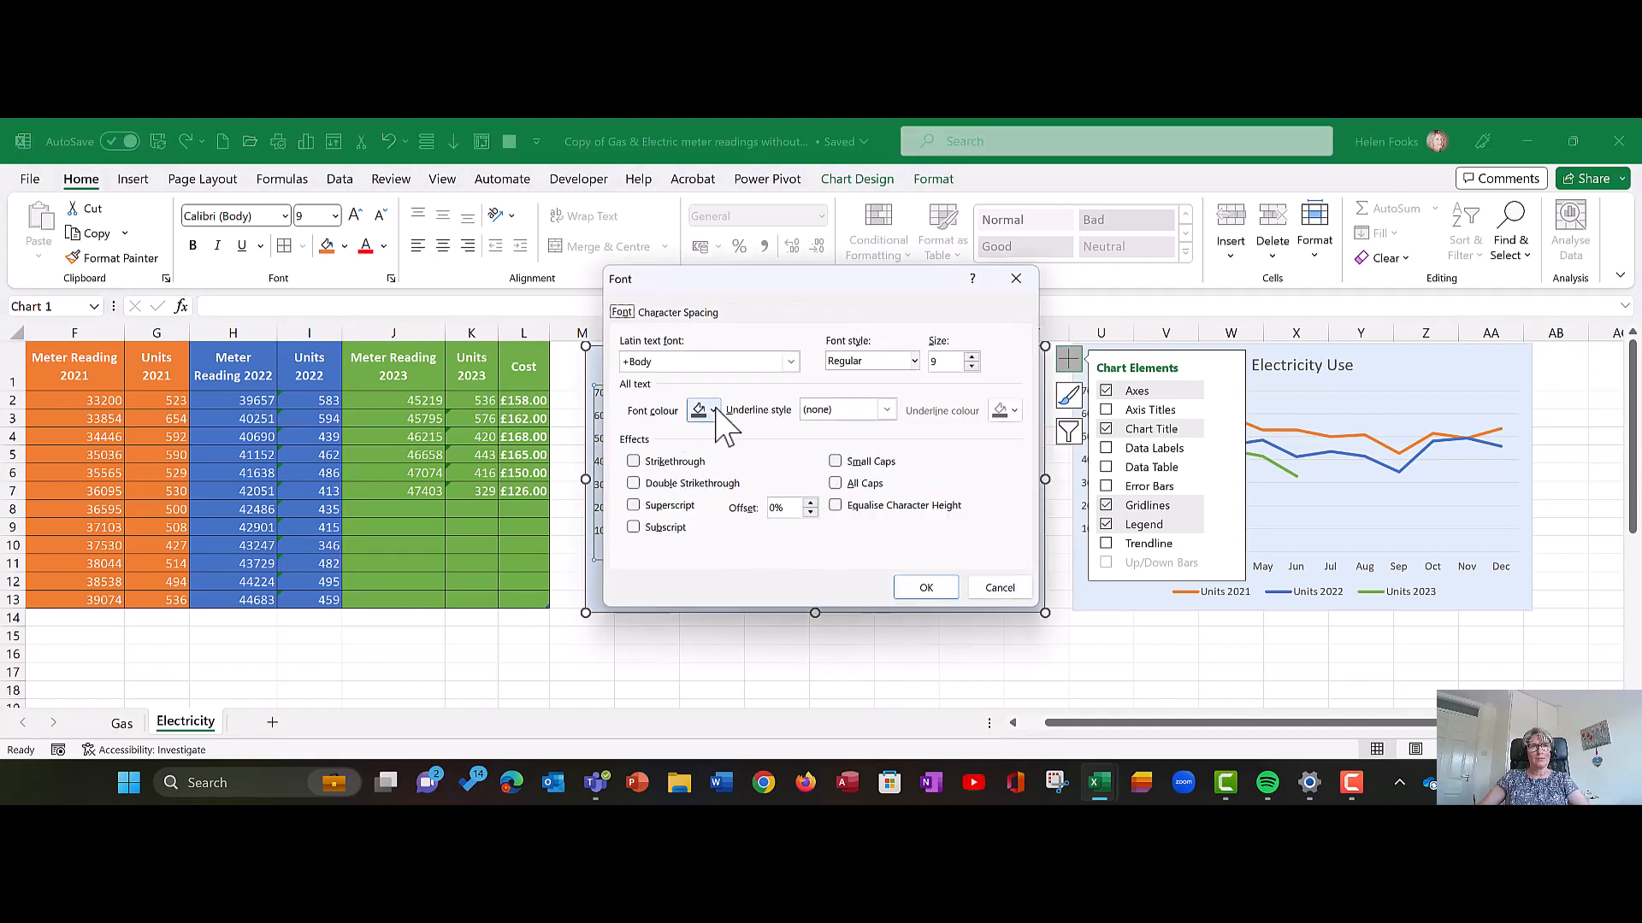
left_click(715, 410)
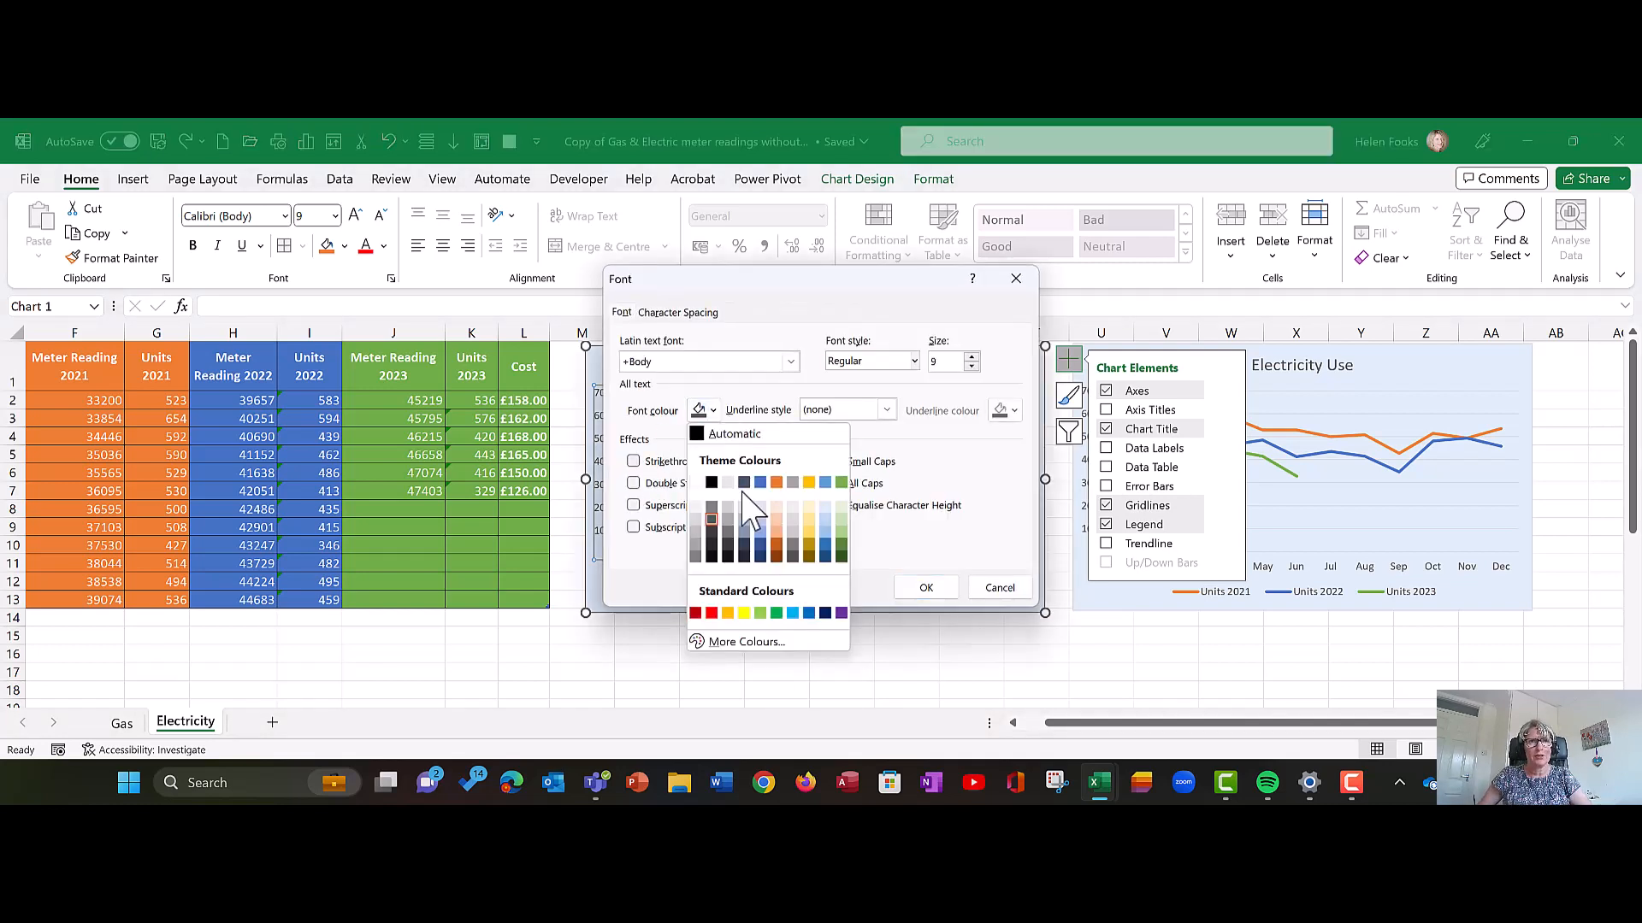
left_click(760, 556)
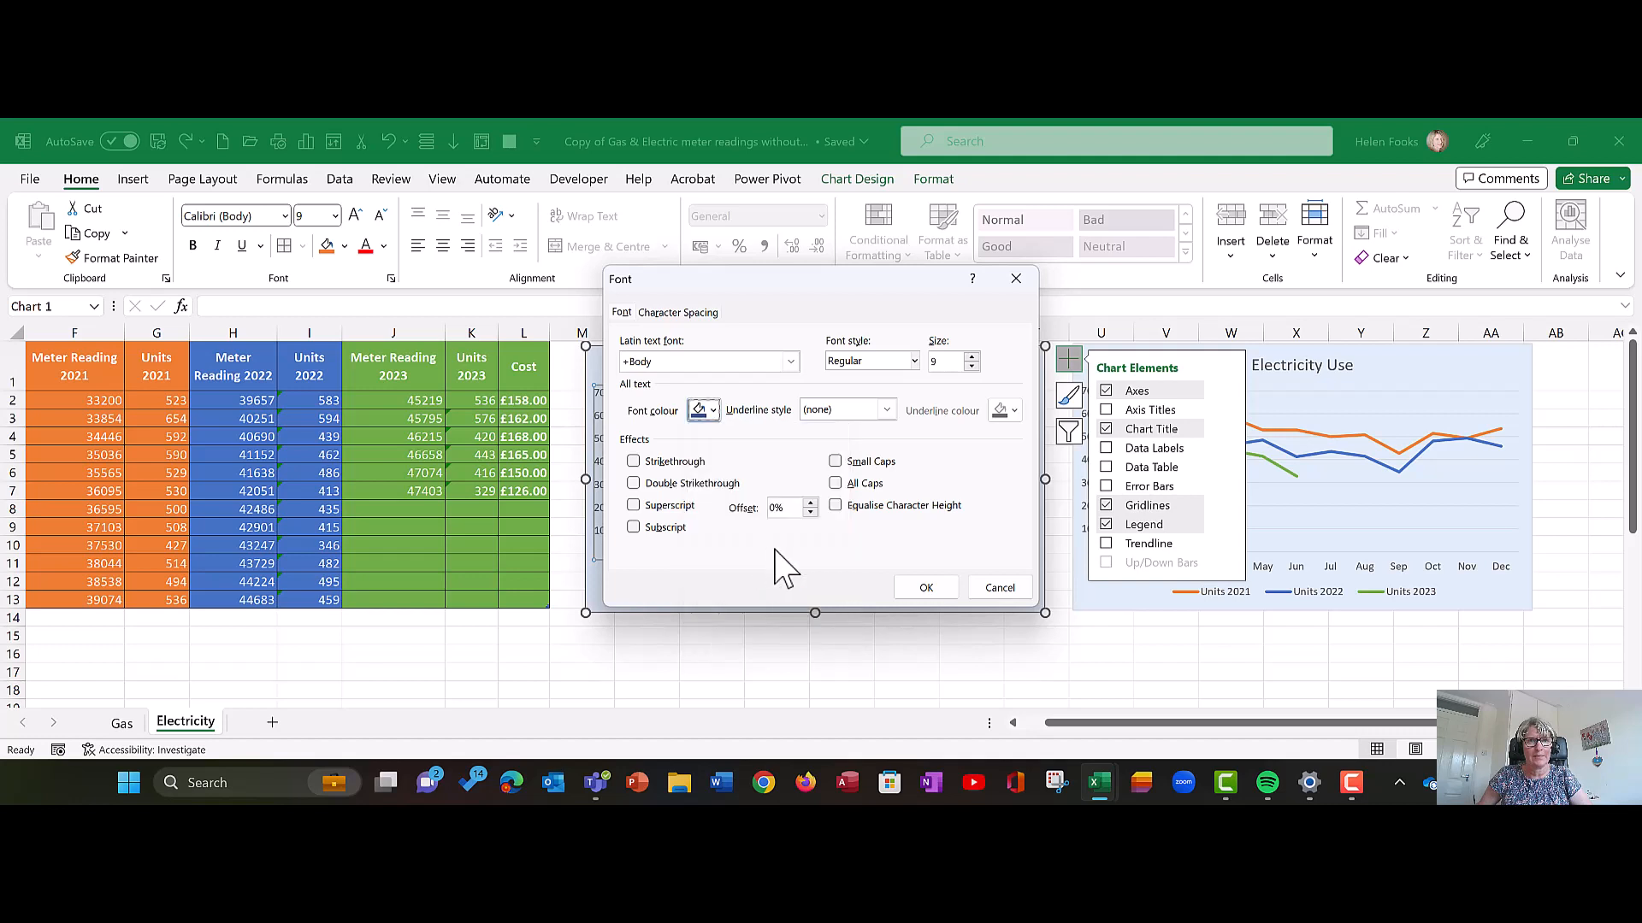
left_click(926, 588)
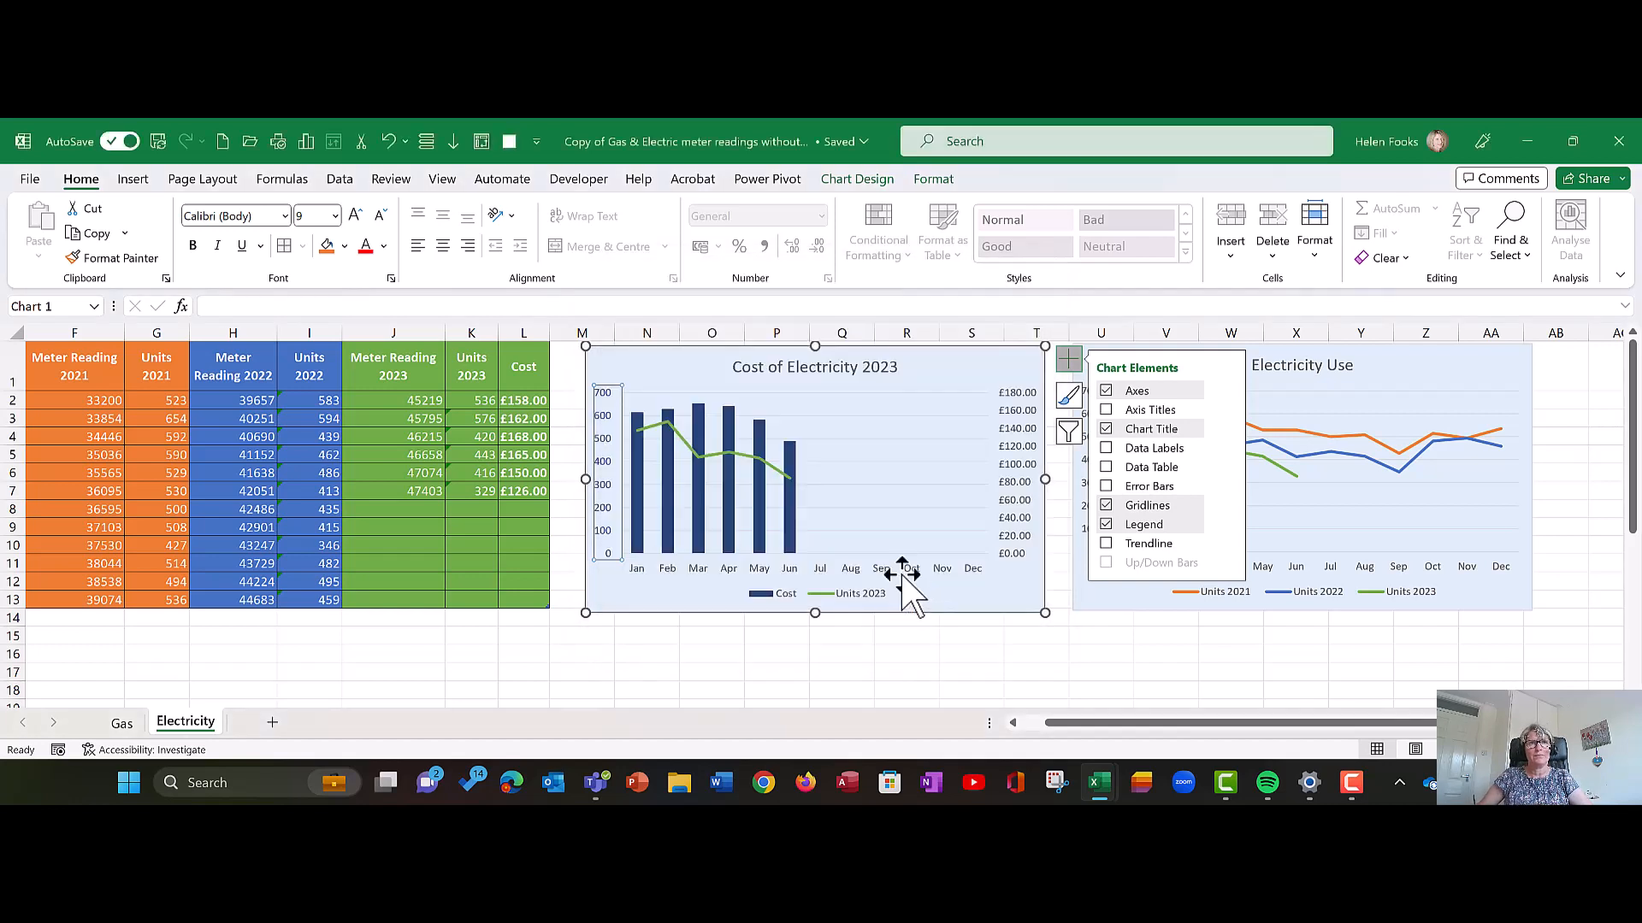
- Set the primary units axis font colour to the theme green, matching the Units 2023 line
right_click(602, 395)
left_click(648, 466)
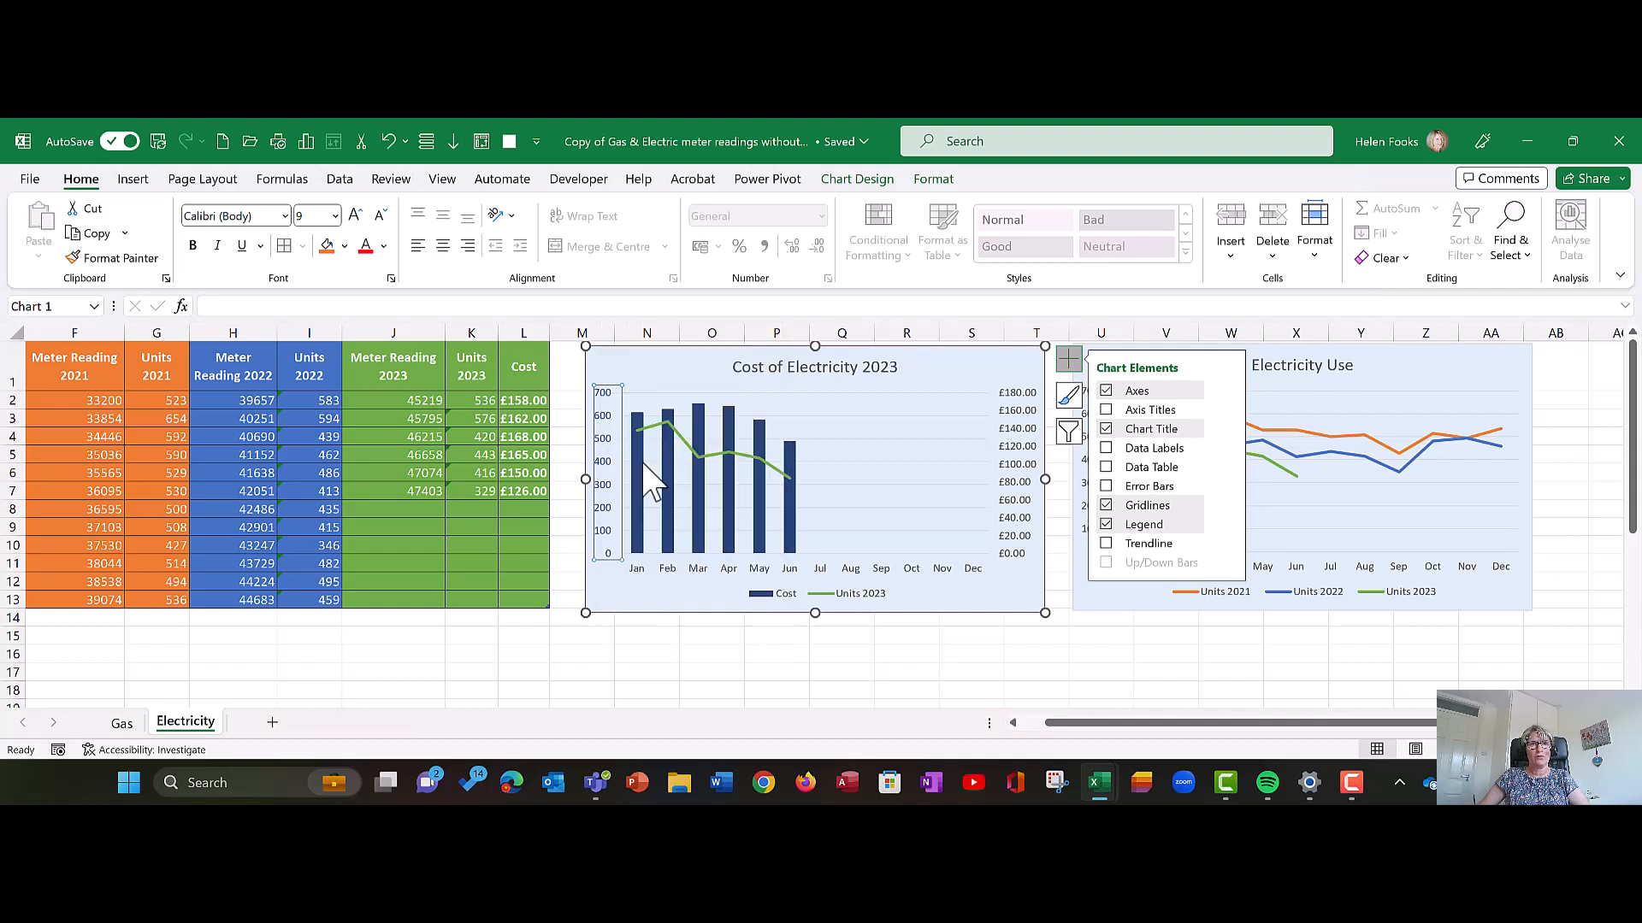
left_click(712, 410)
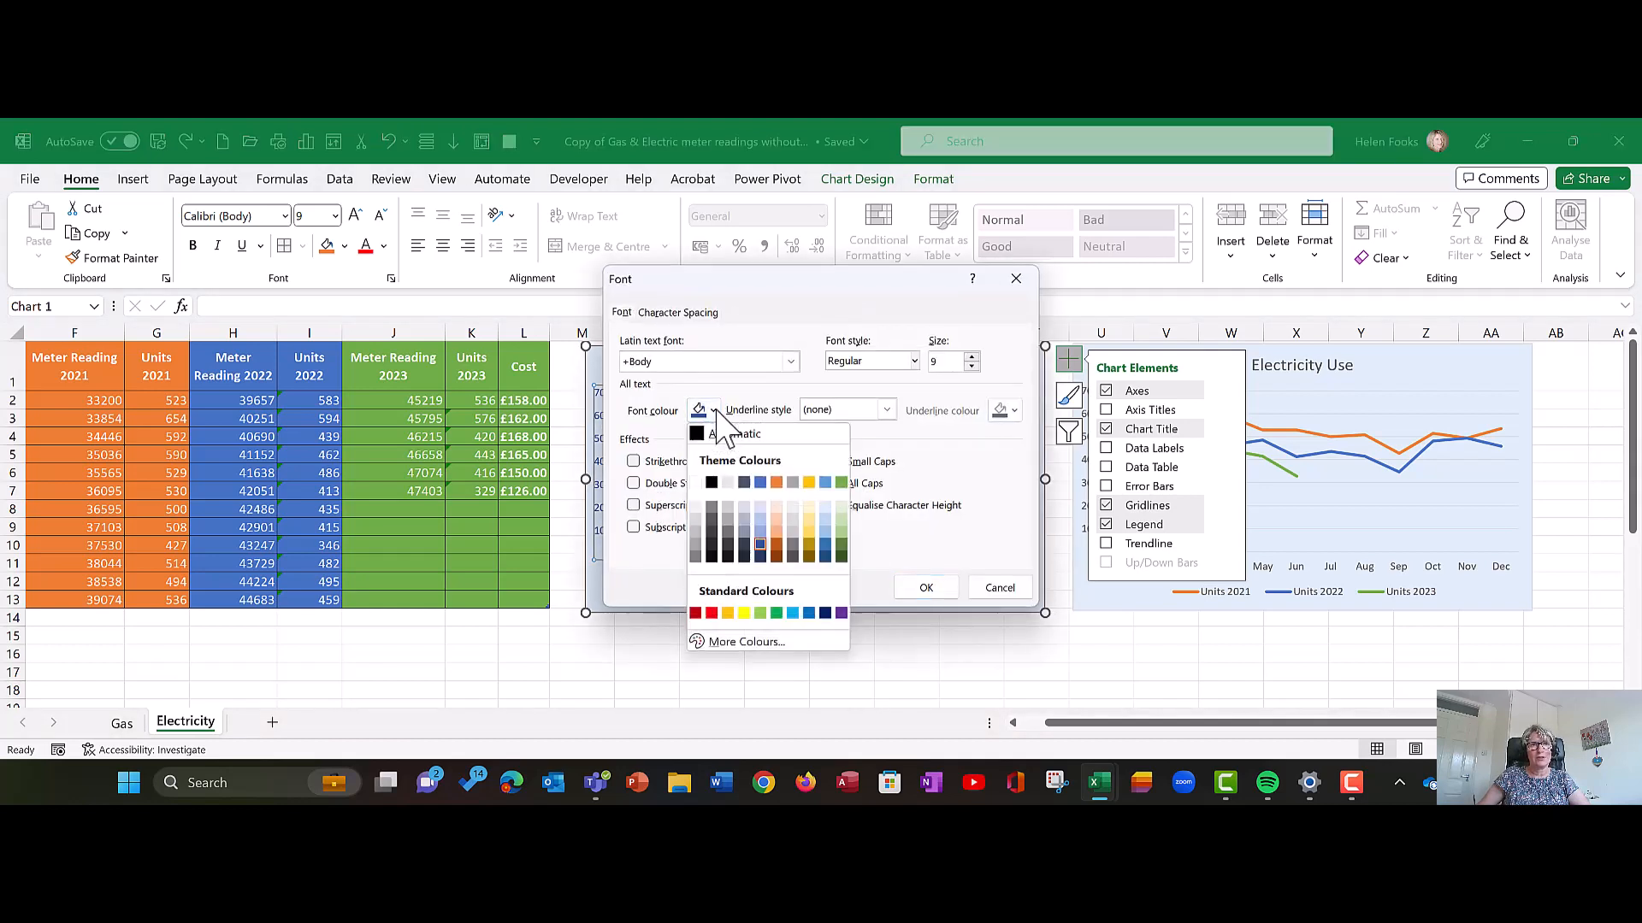
left_click(840, 482)
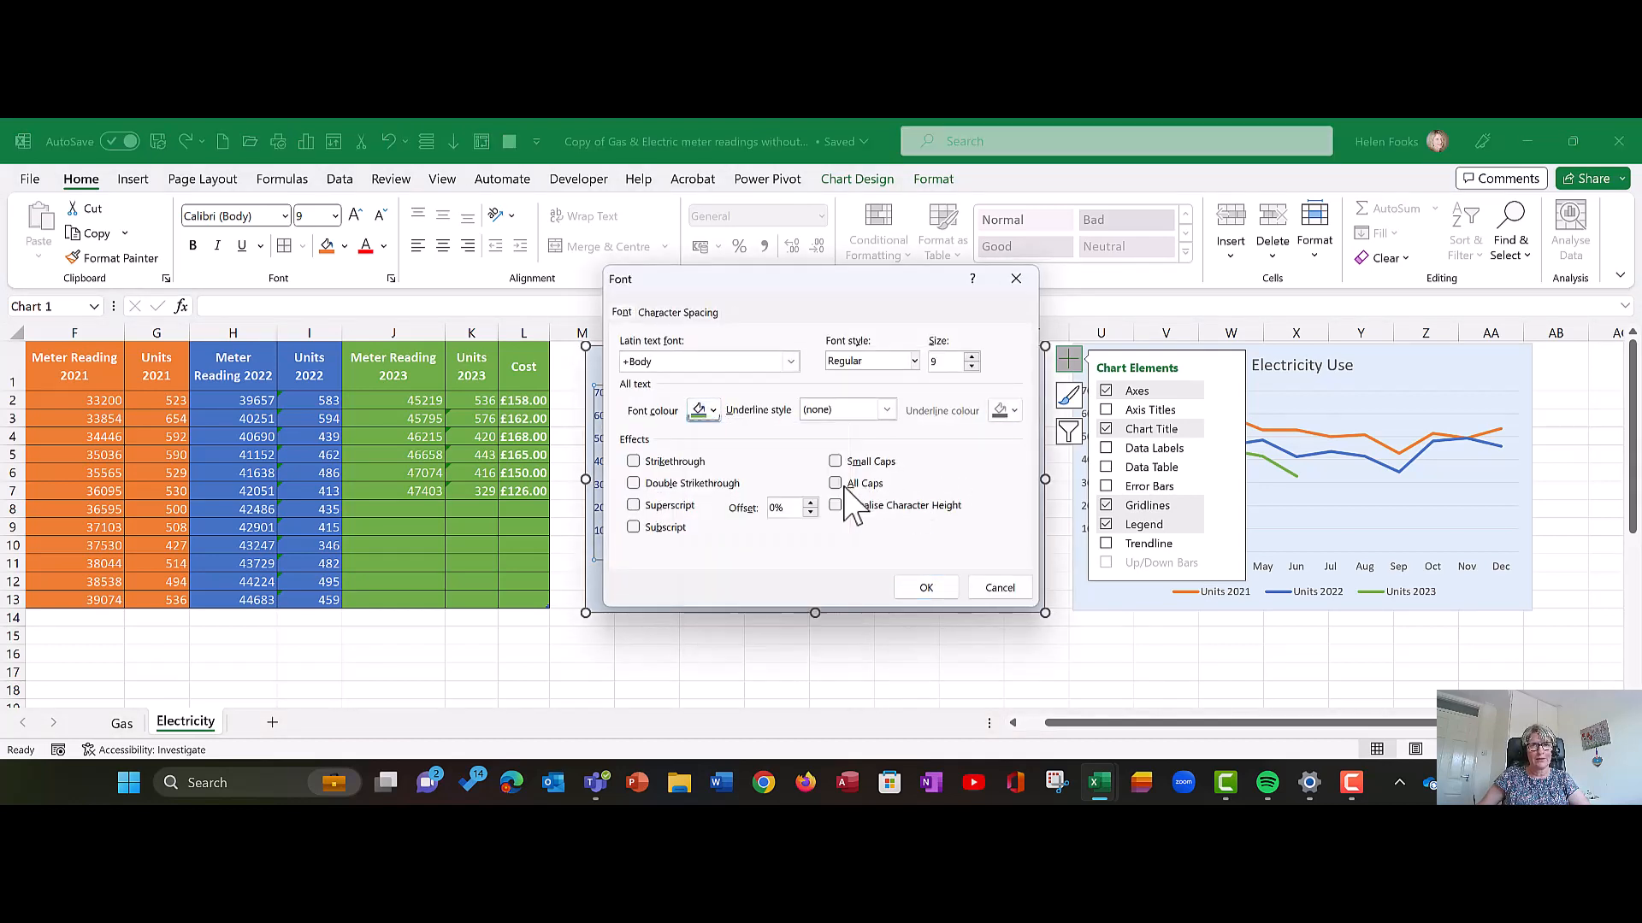
left_click(925, 589)
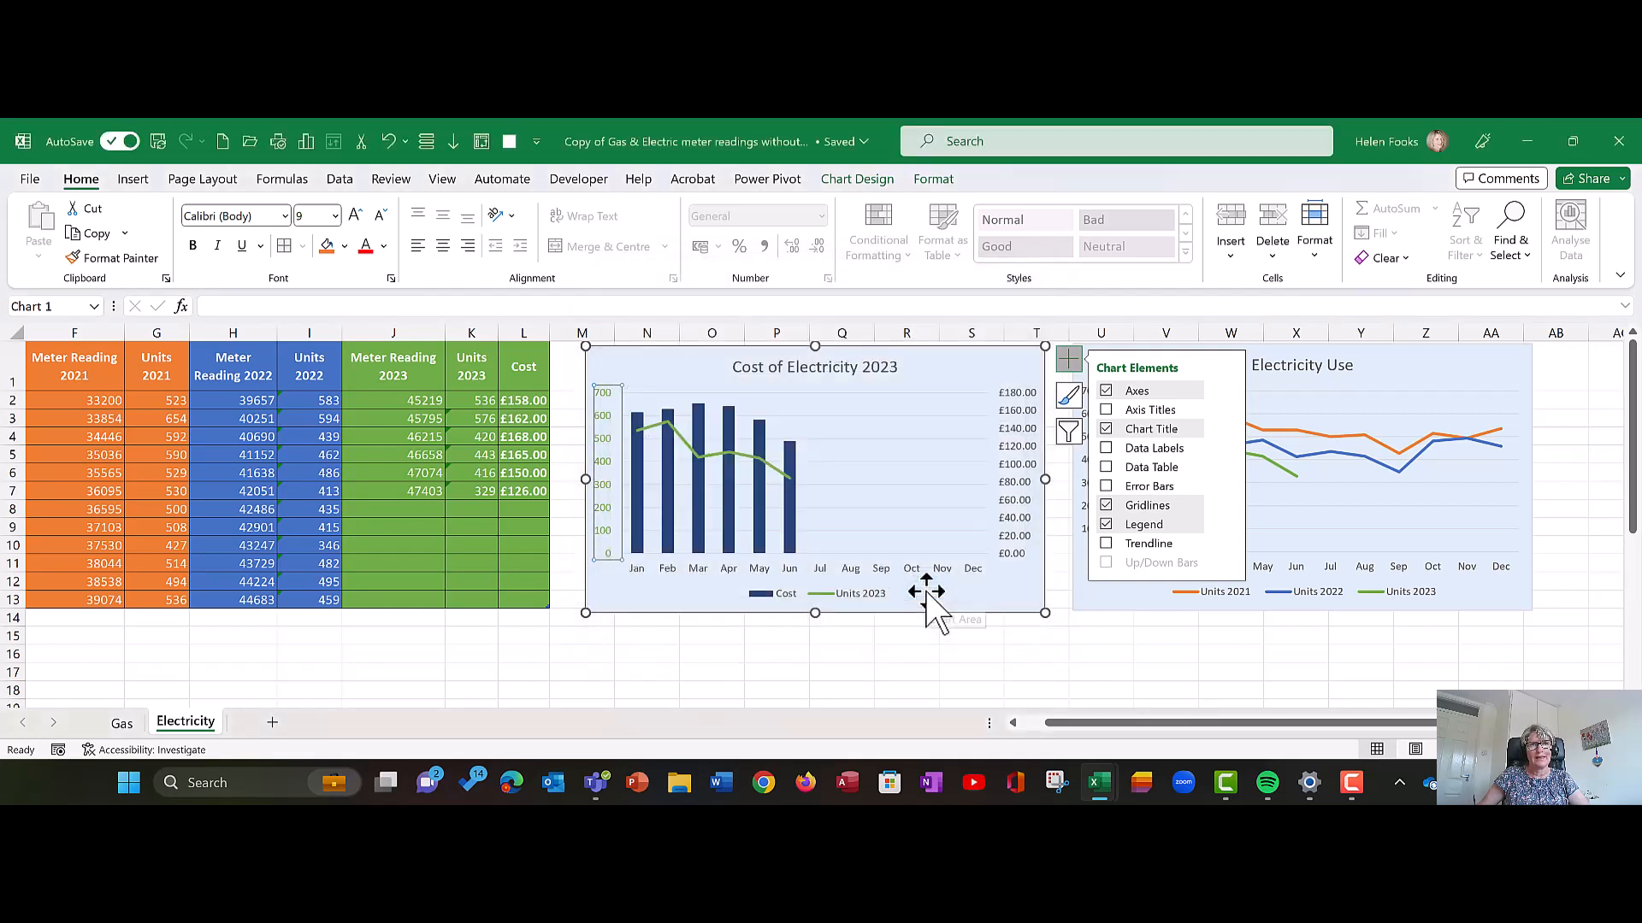
left_click(693, 587)
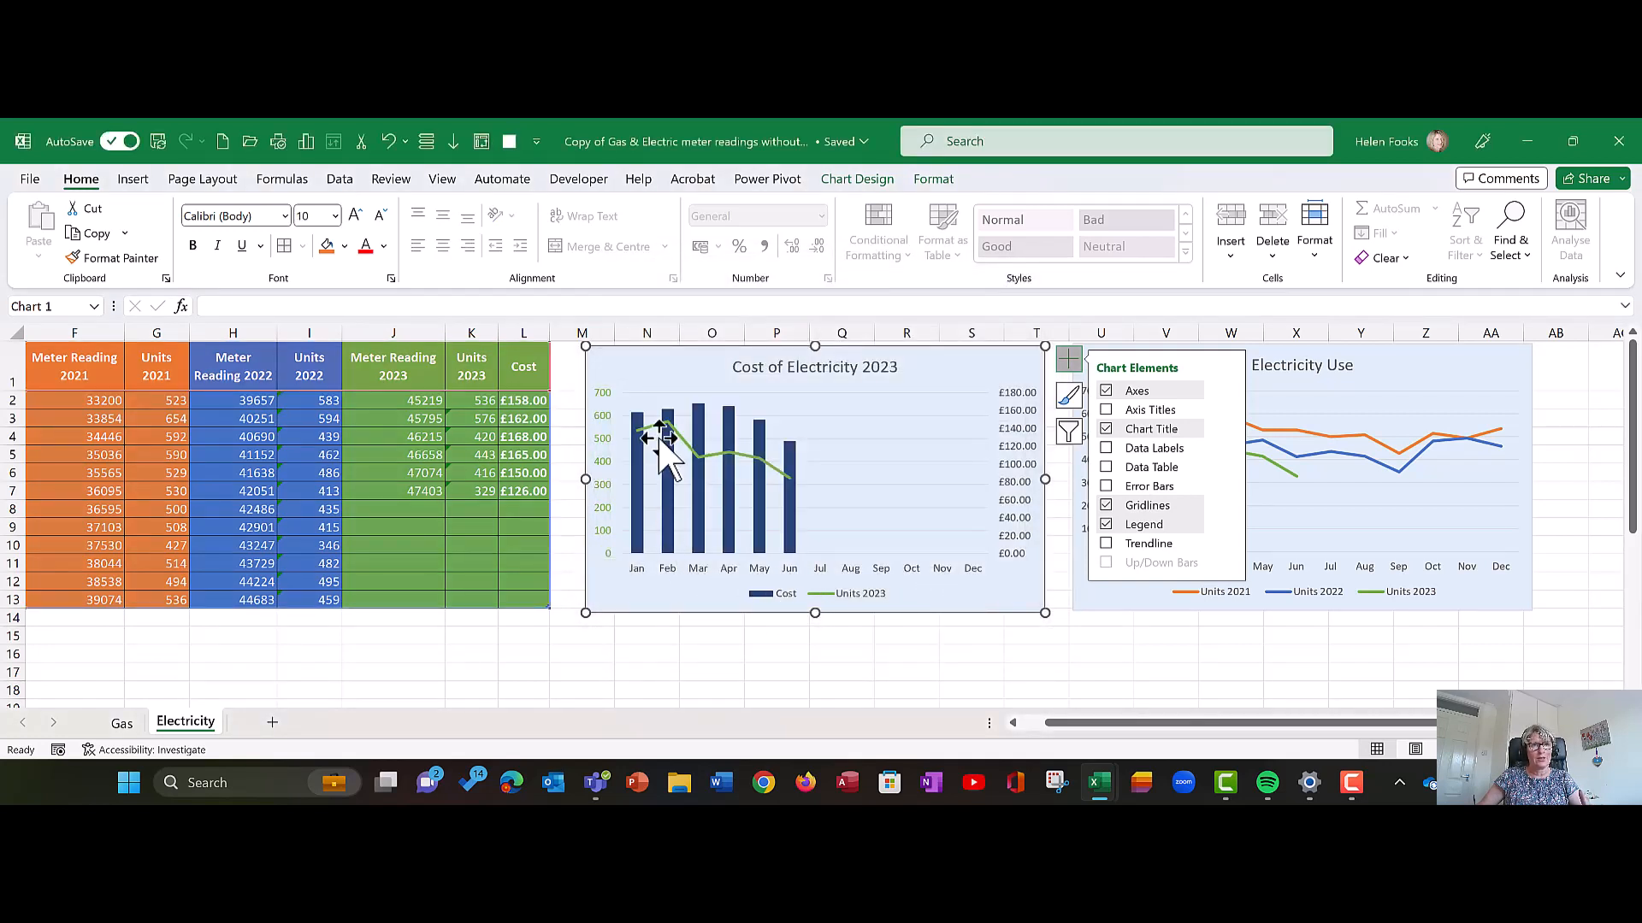
- Set the font colour of the secondary £ axis to a dark theme blue, matching the Cost columns
left_click(1027, 424)
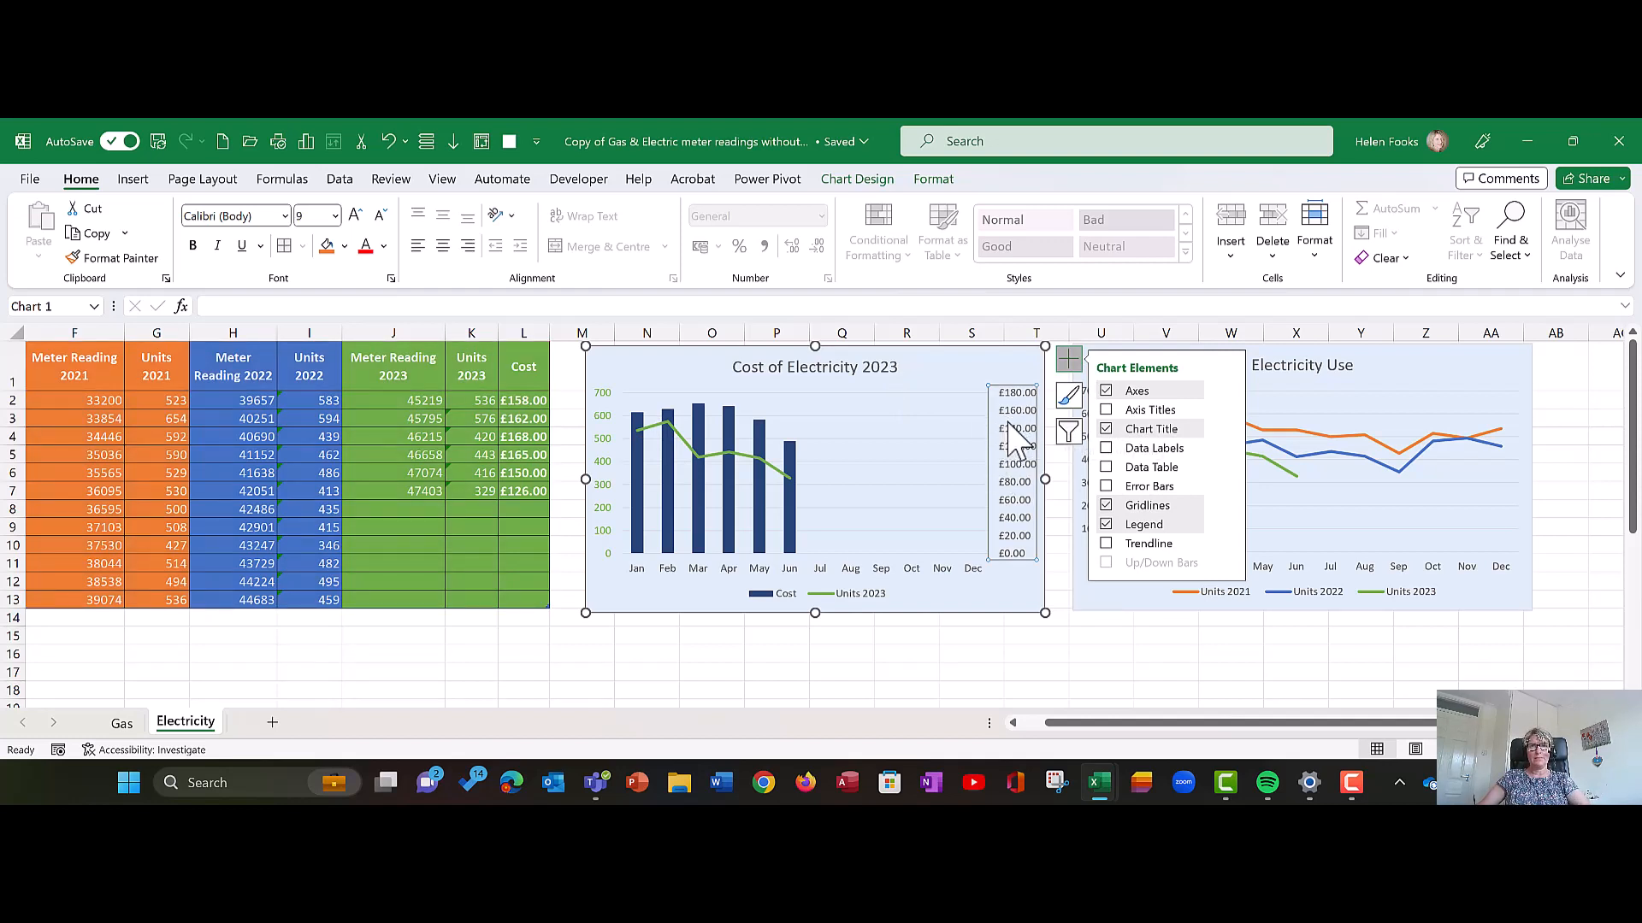
right_click(1009, 425)
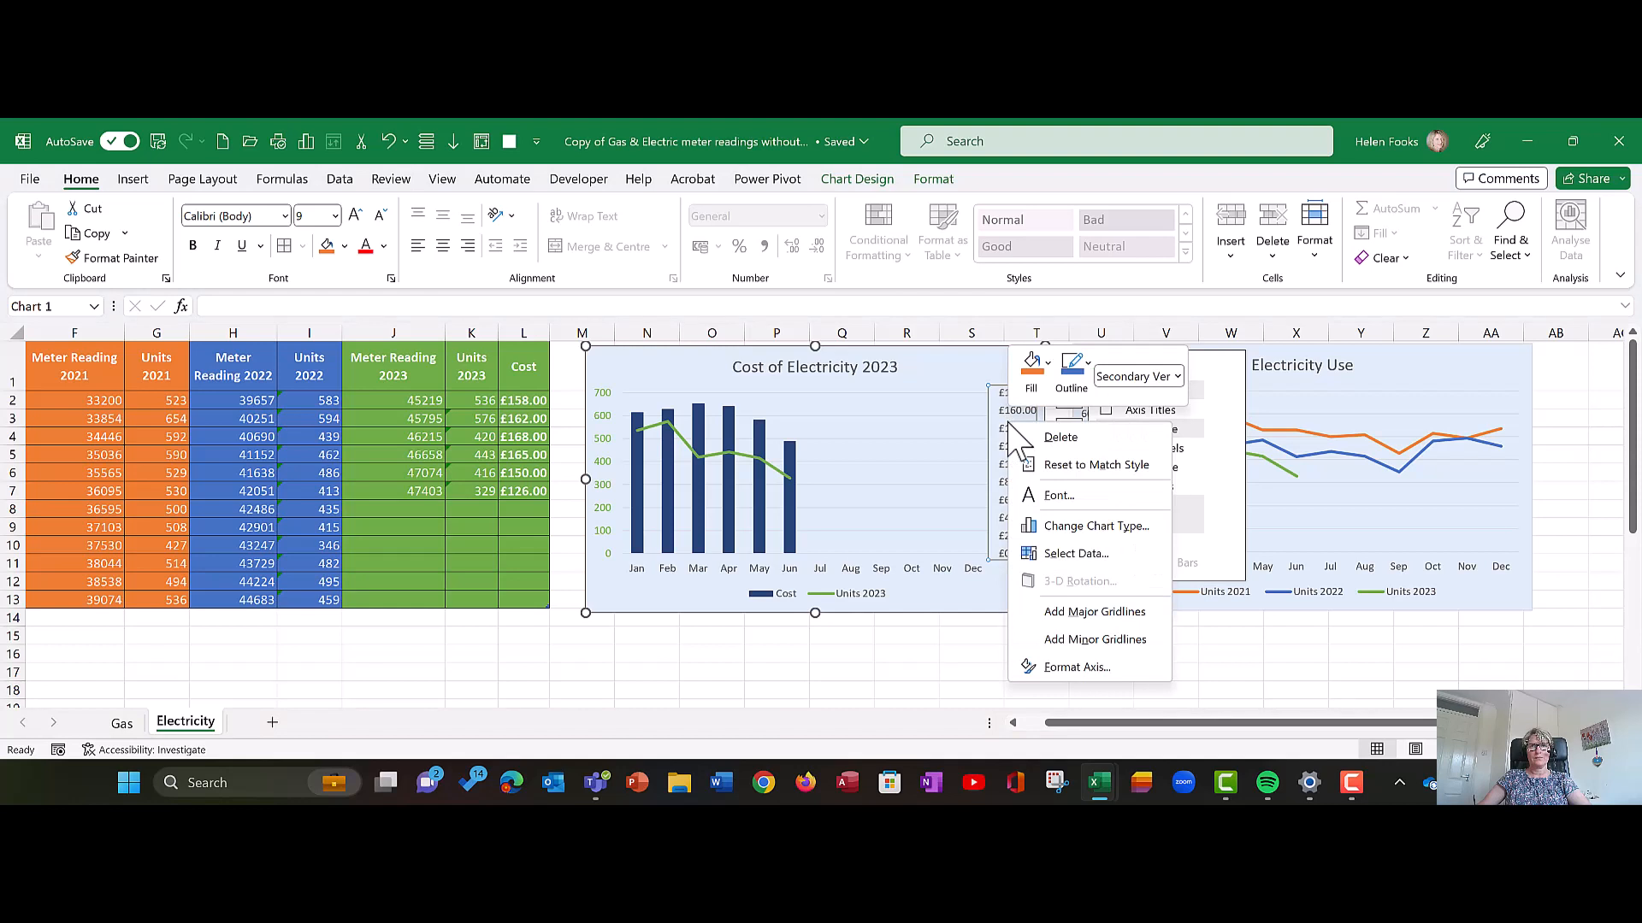
left_click(1057, 497)
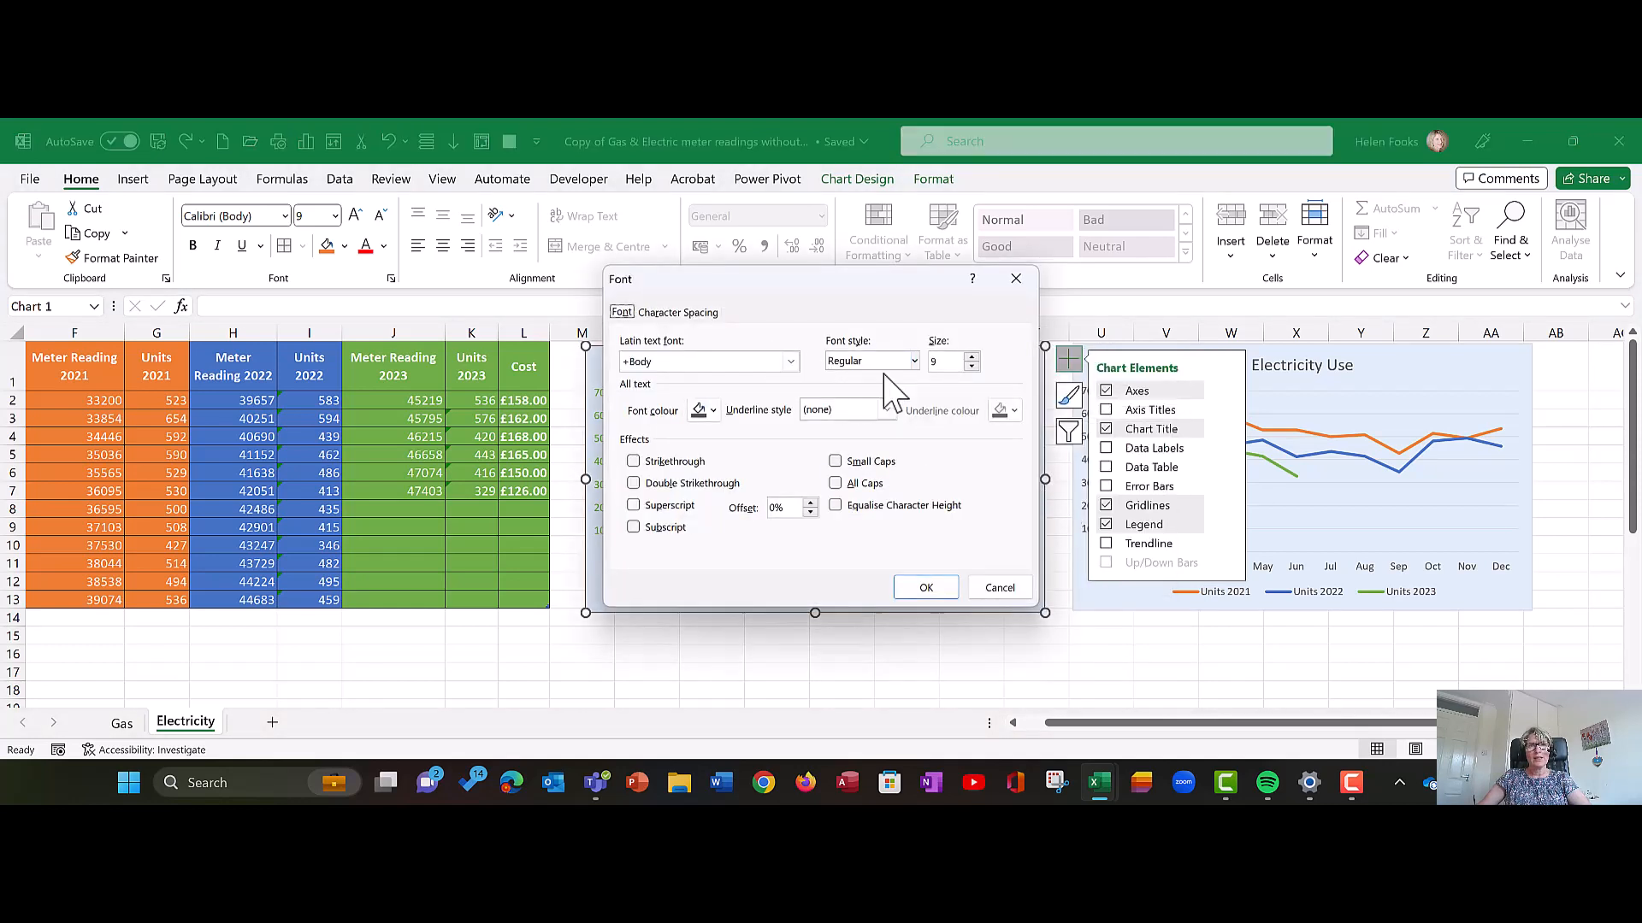
left_click(714, 411)
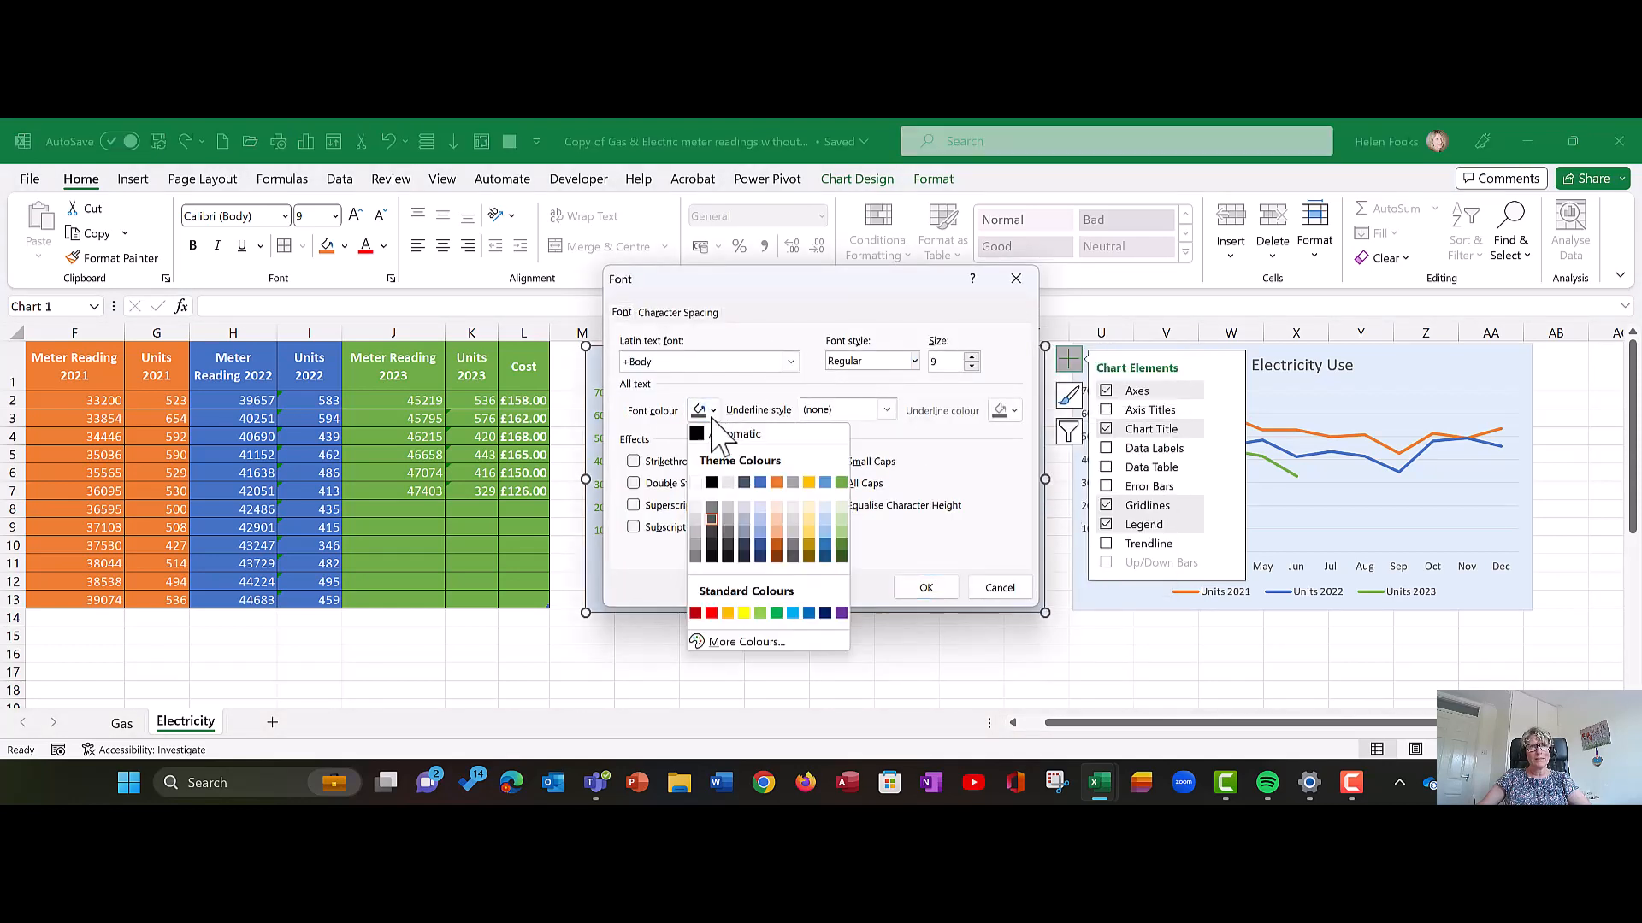
left_click(759, 545)
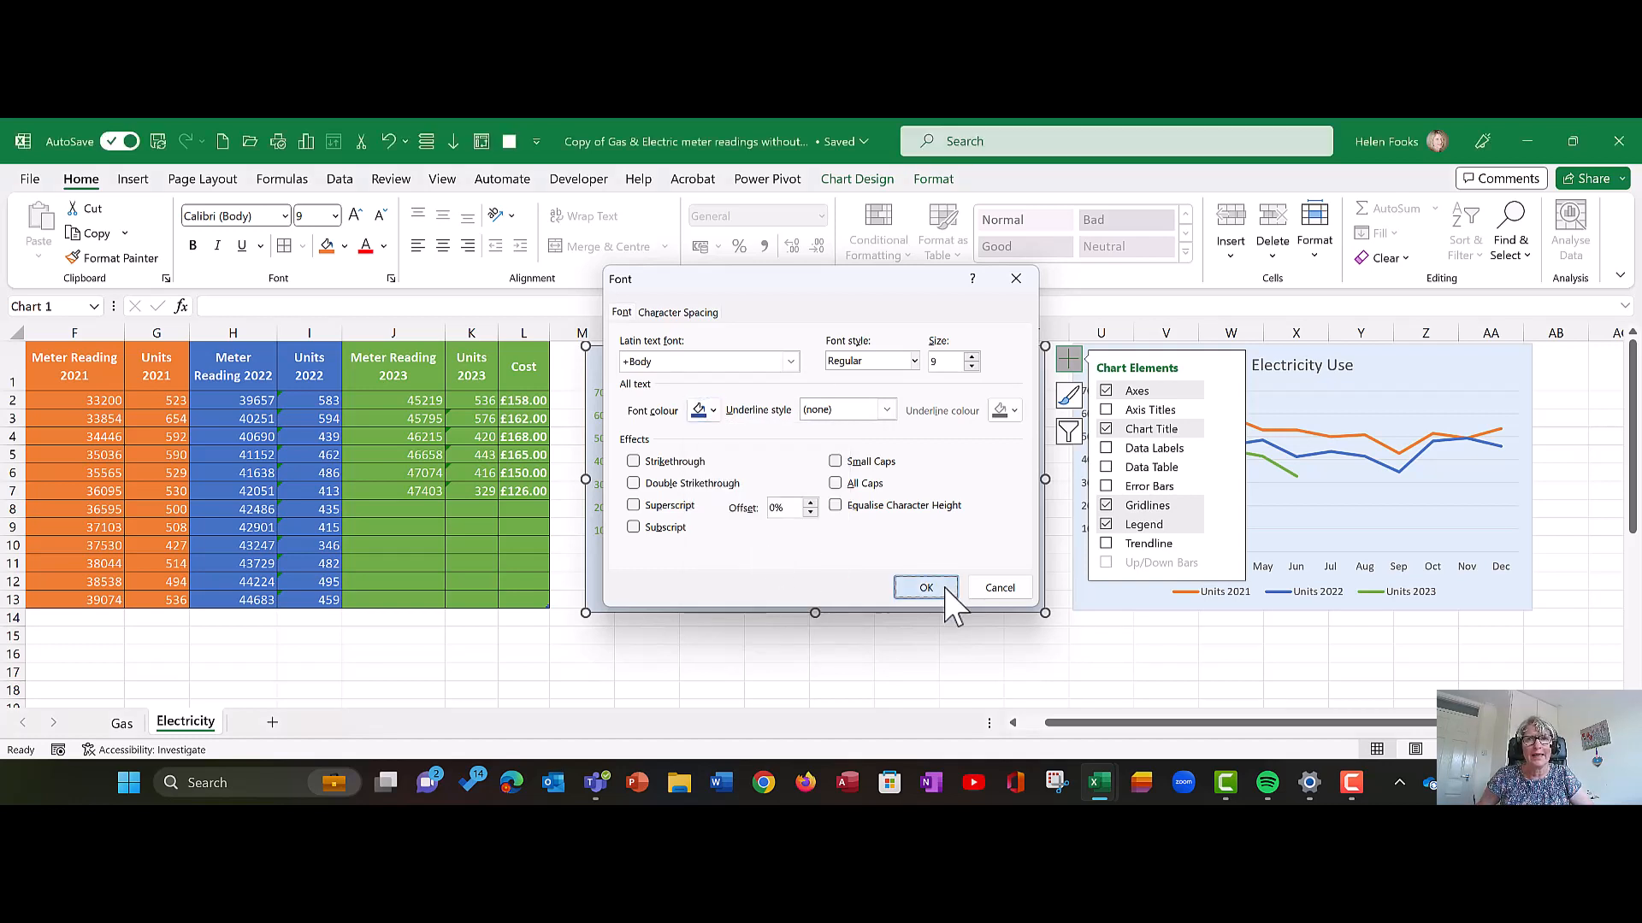
left_click(940, 593)
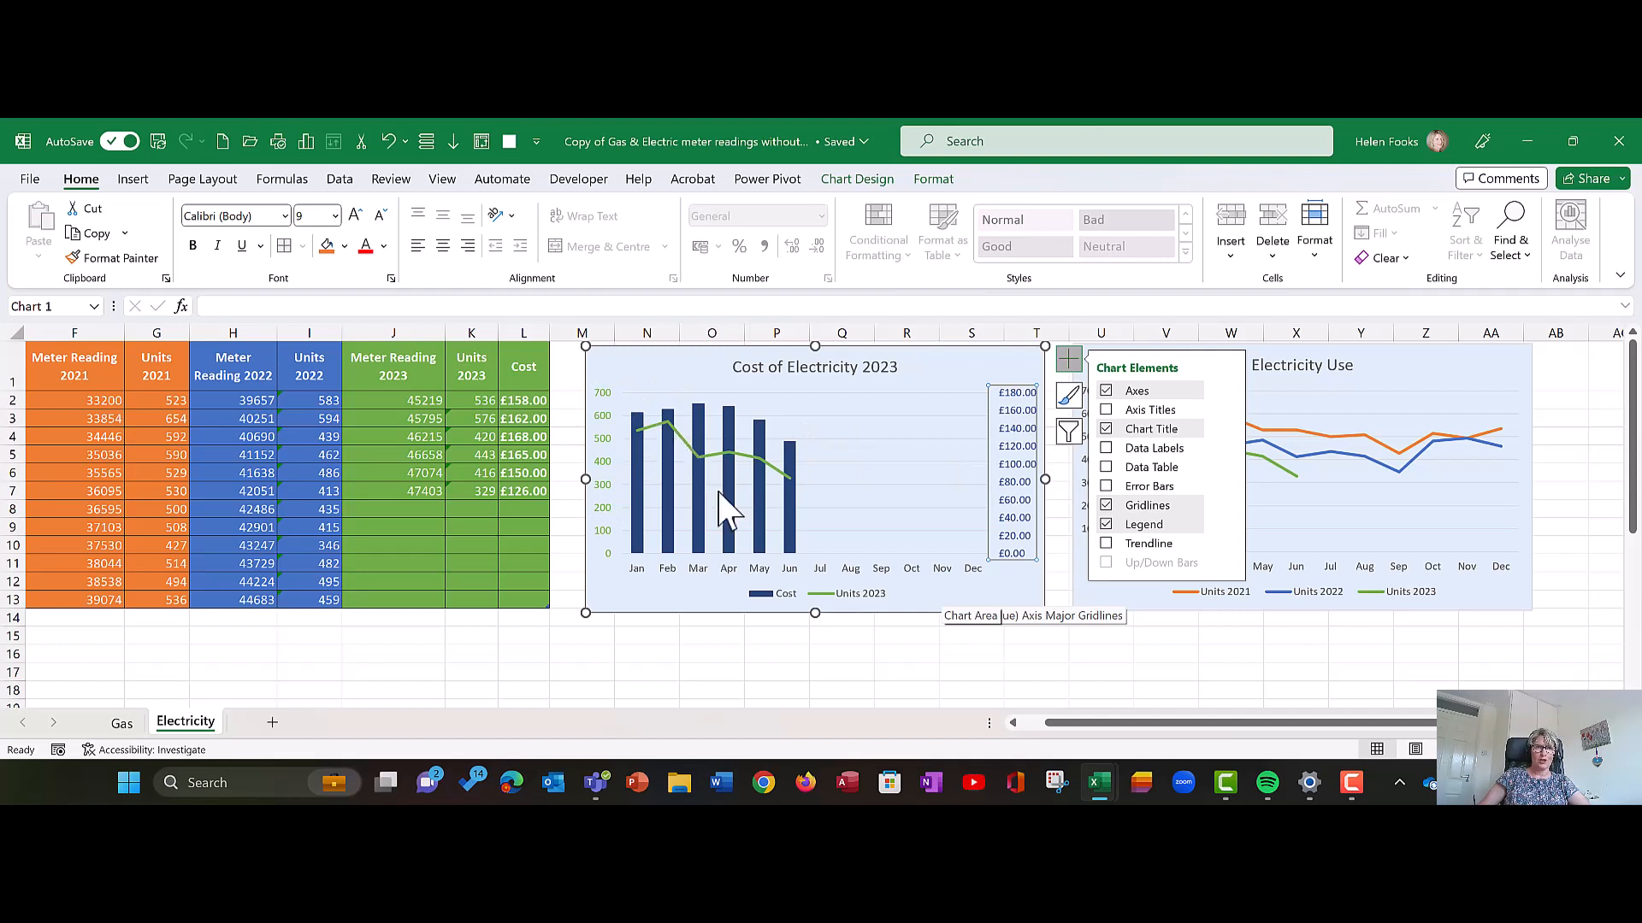
- Deselect the chart and enter 47503 as the July meter reading for 2023 in cell J8
left_click(784, 674)
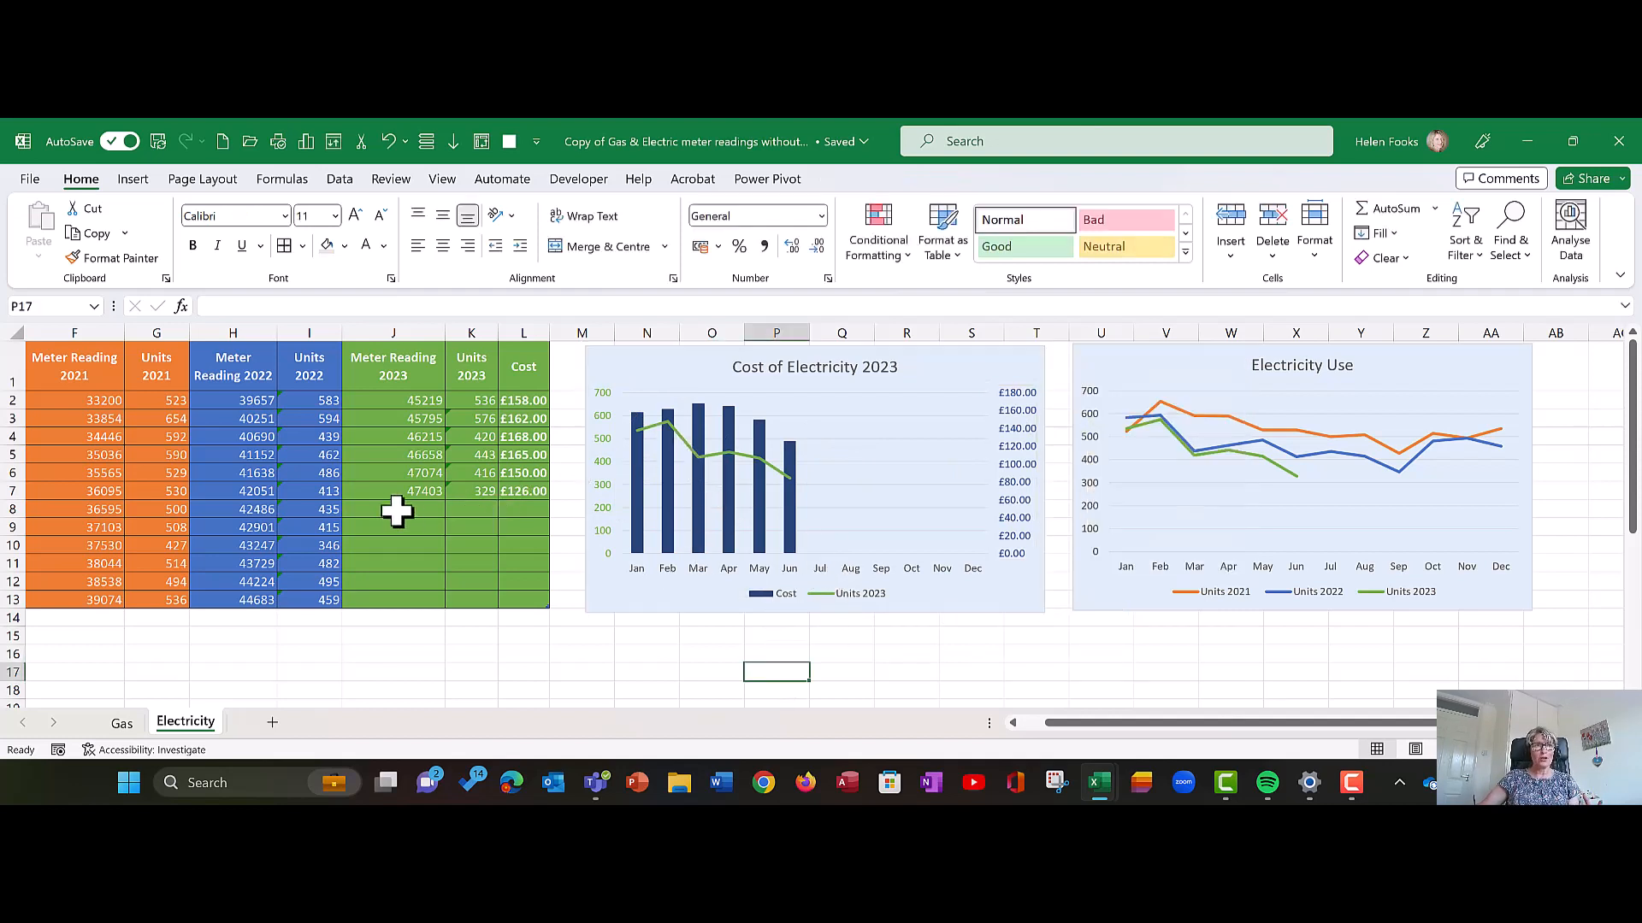
left_click(526, 509)
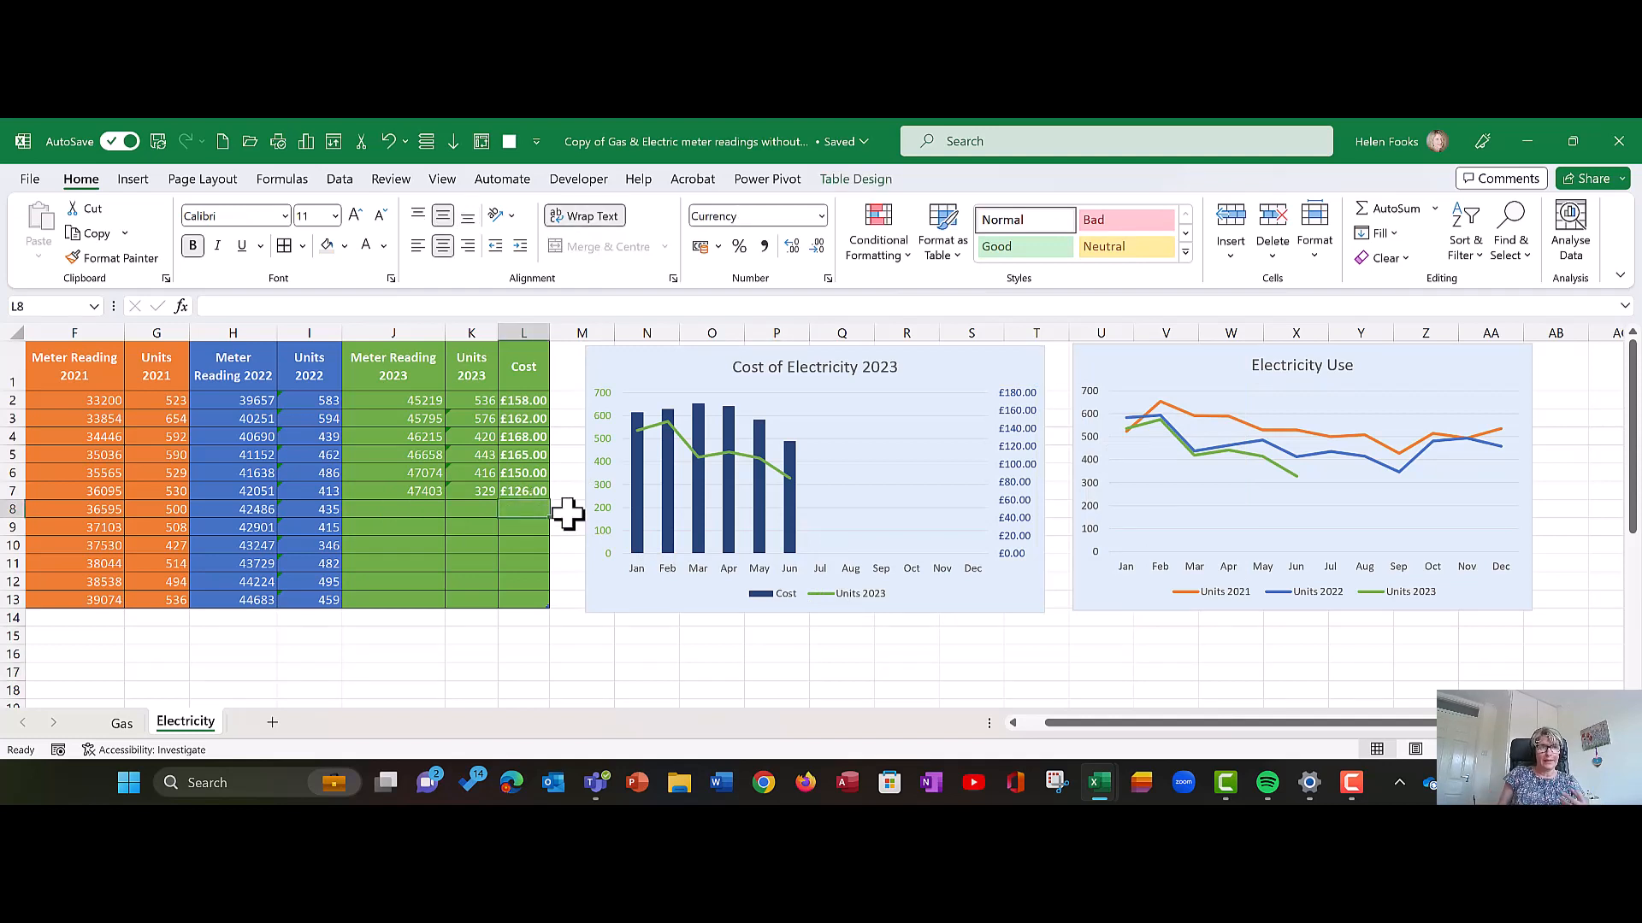
key("Left")
key("Left")
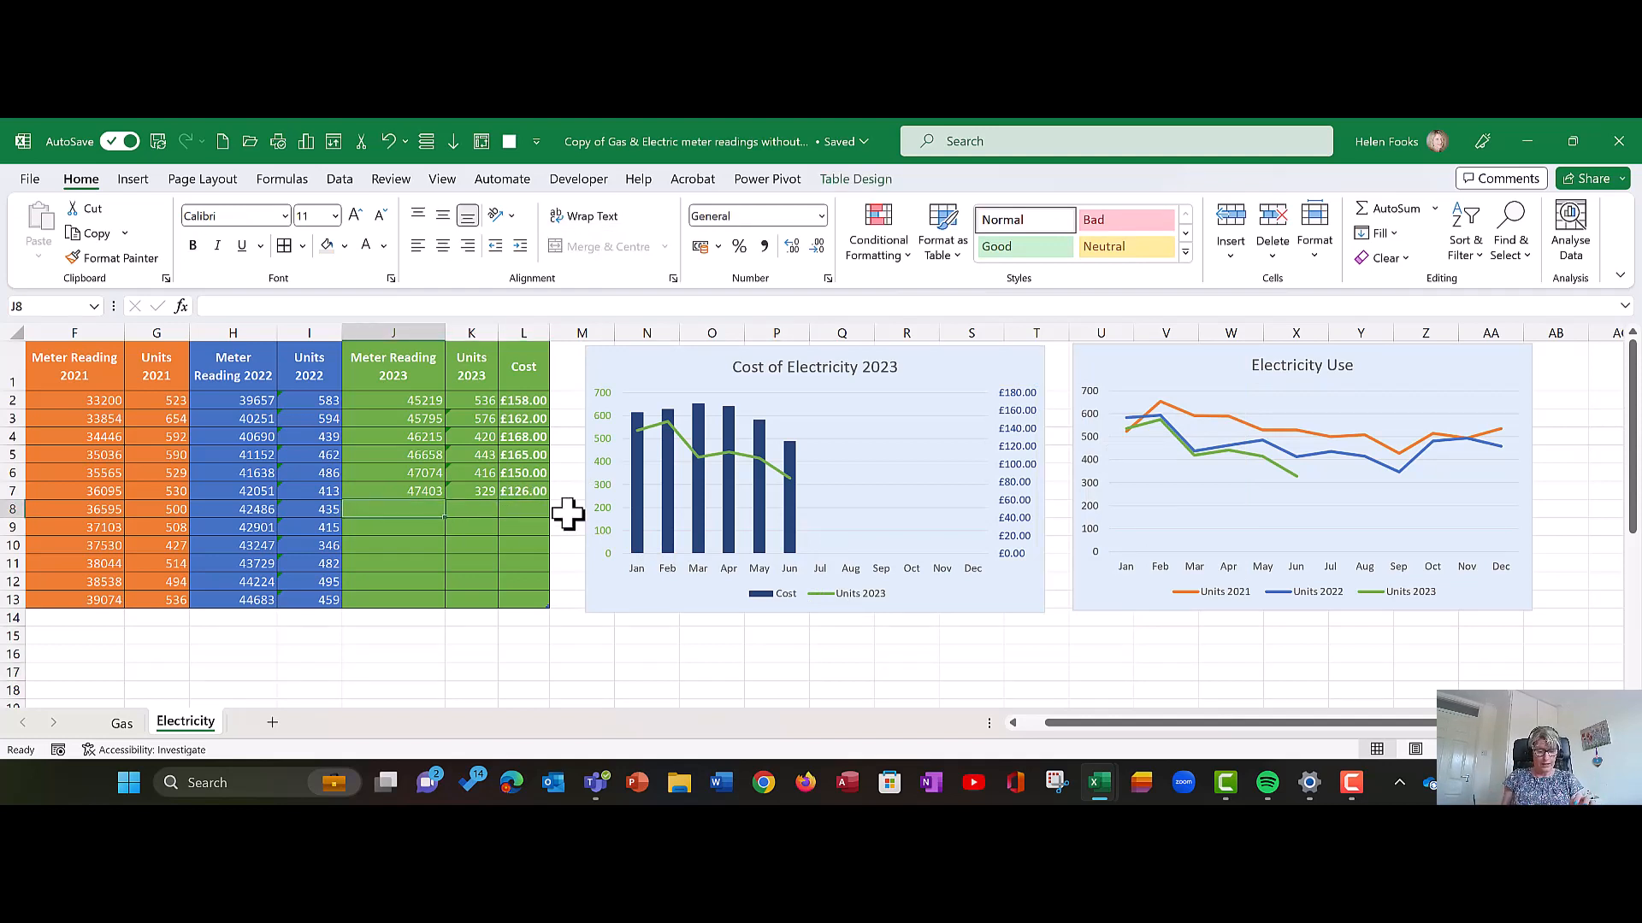
type("47503")
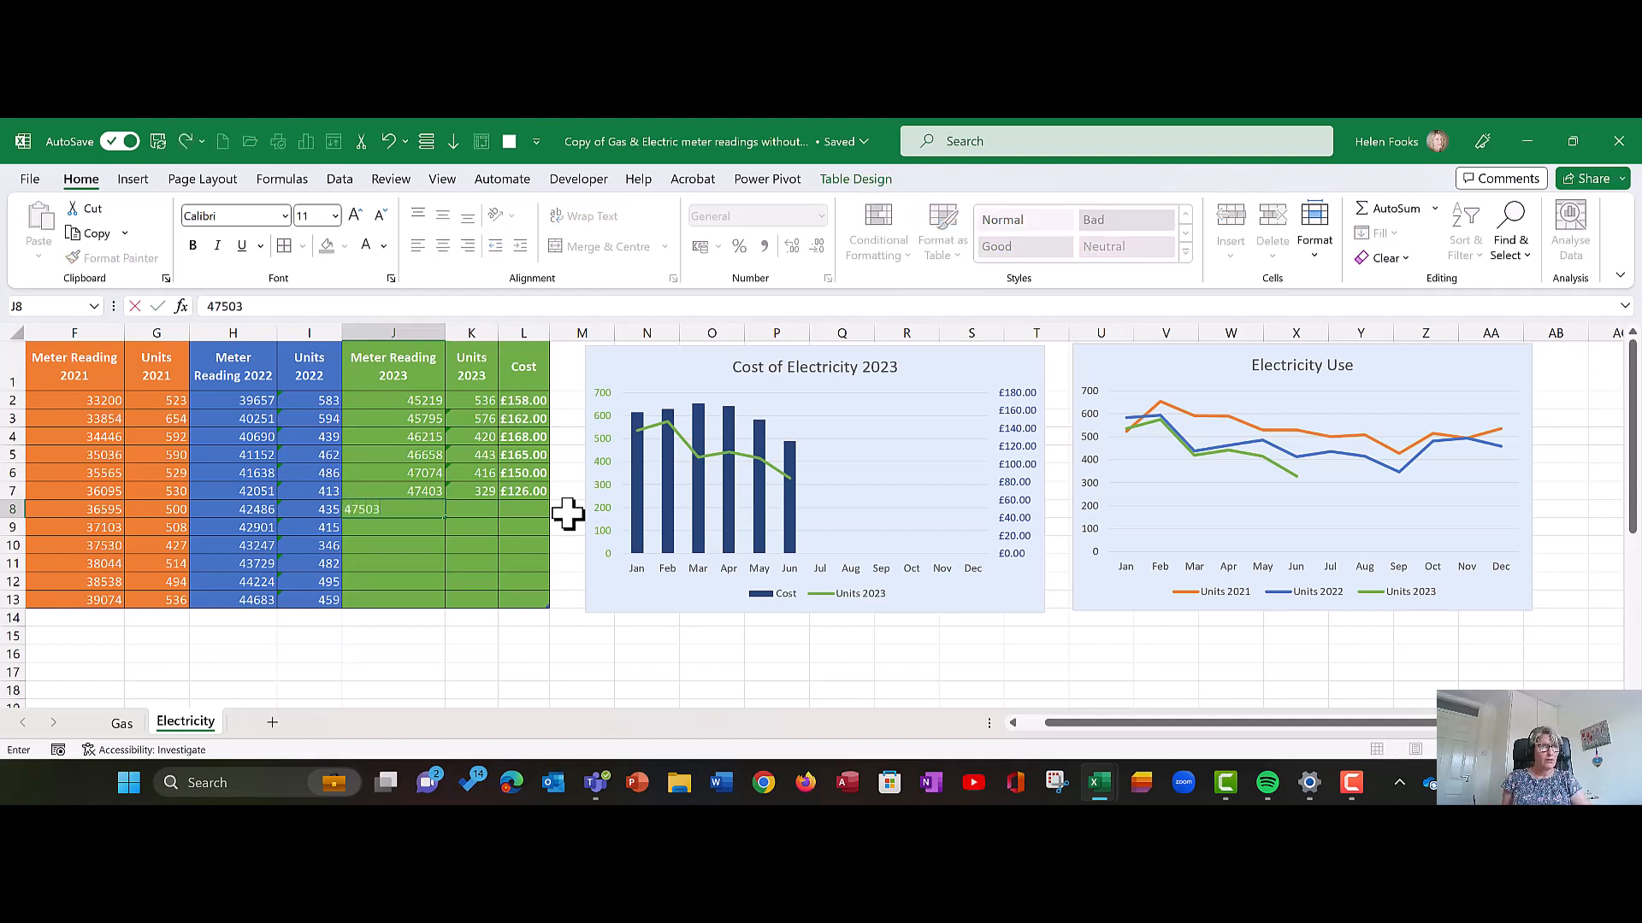
key("Tab")
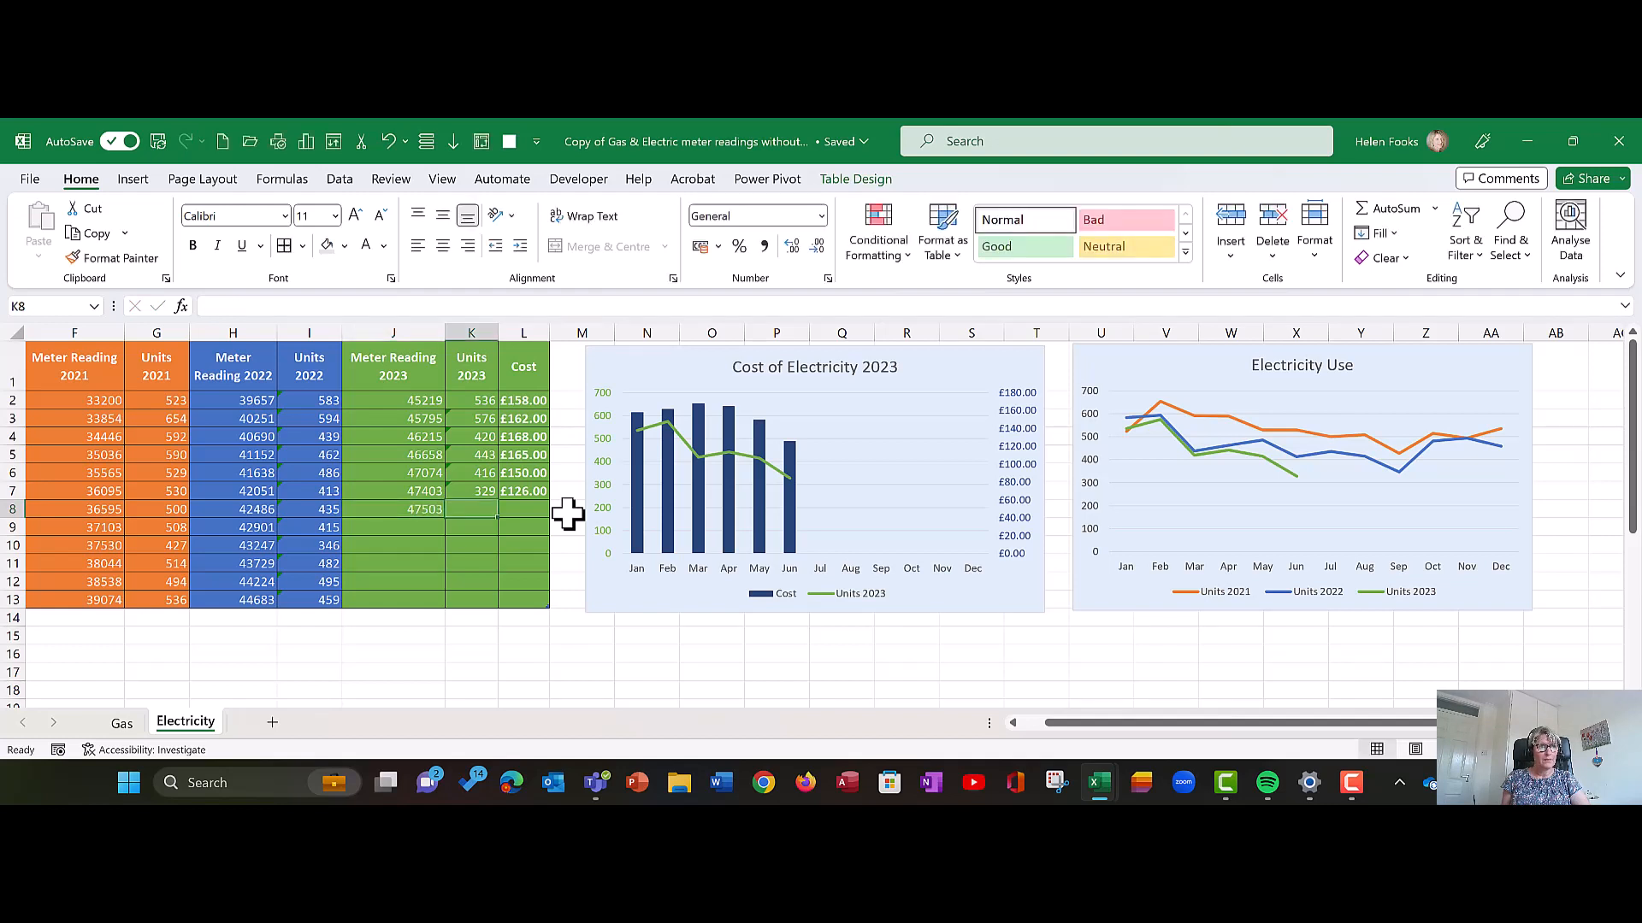
- Copy the Units 2023 formula from K7 down to K8 and enter 100 as the July cost in L8
key("Up")
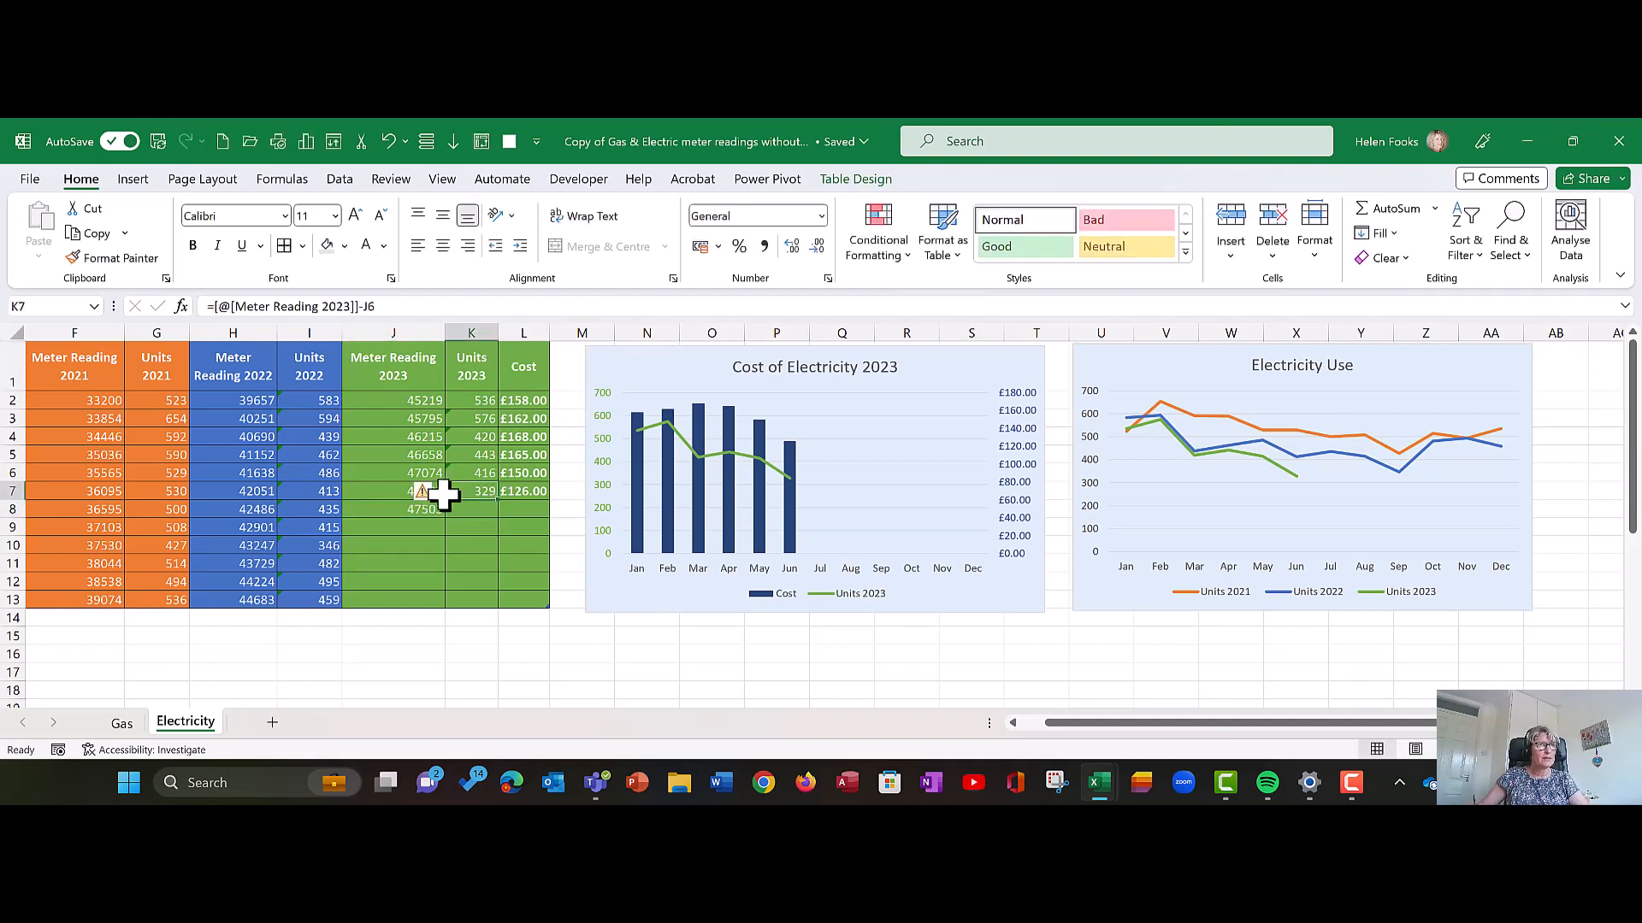
left_click_drag(500, 502, 504, 518)
left_click(529, 515)
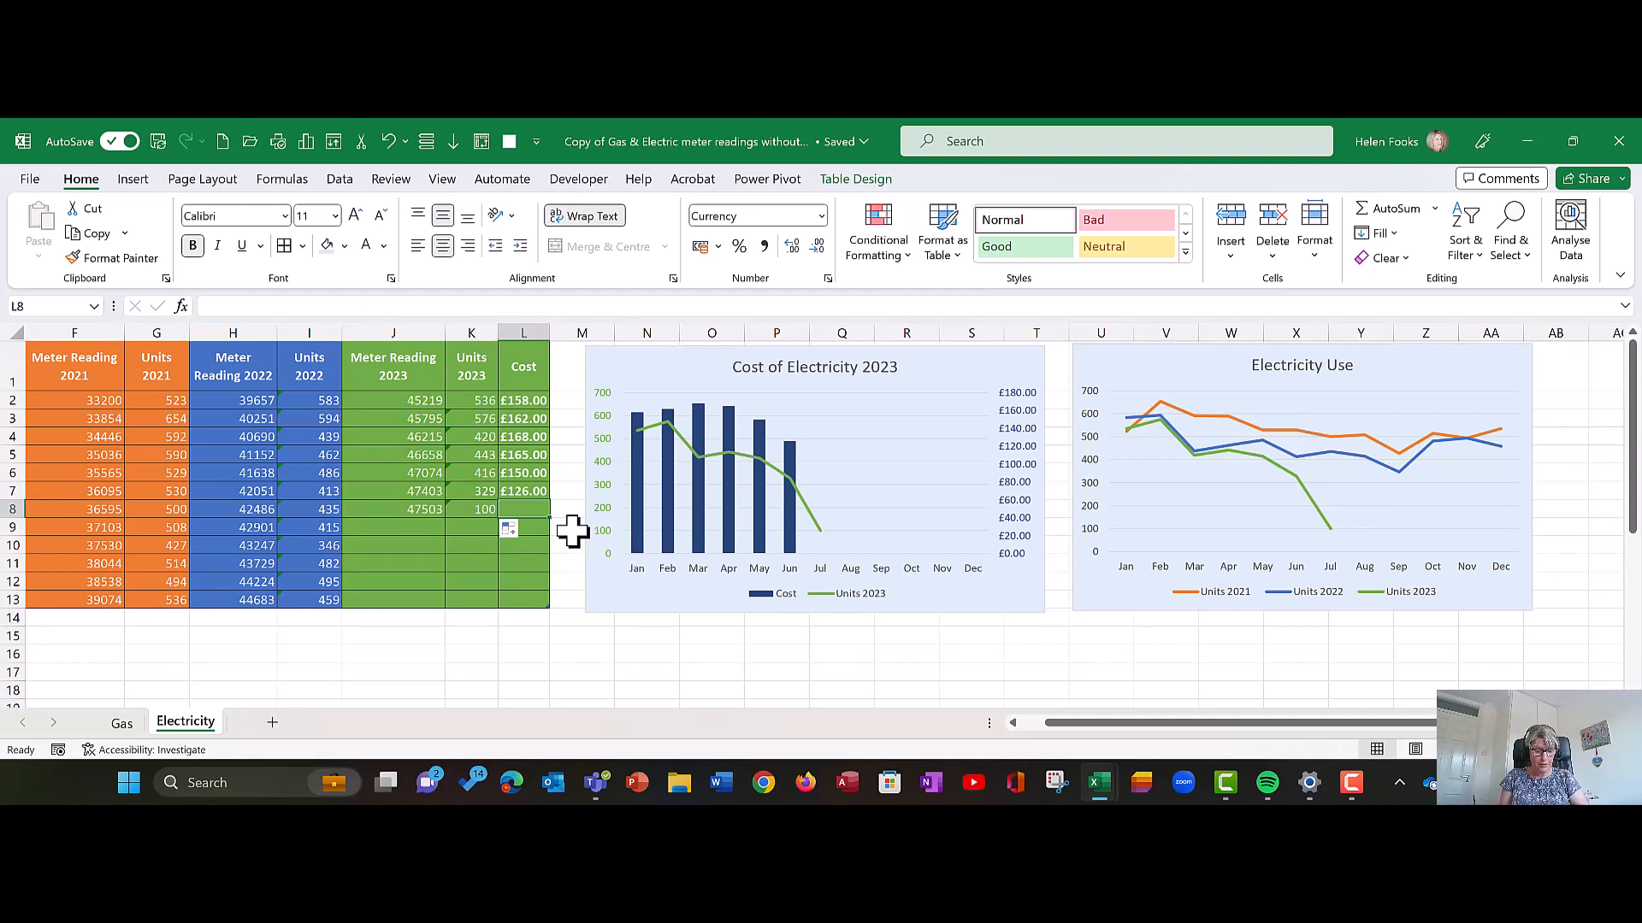
type("100")
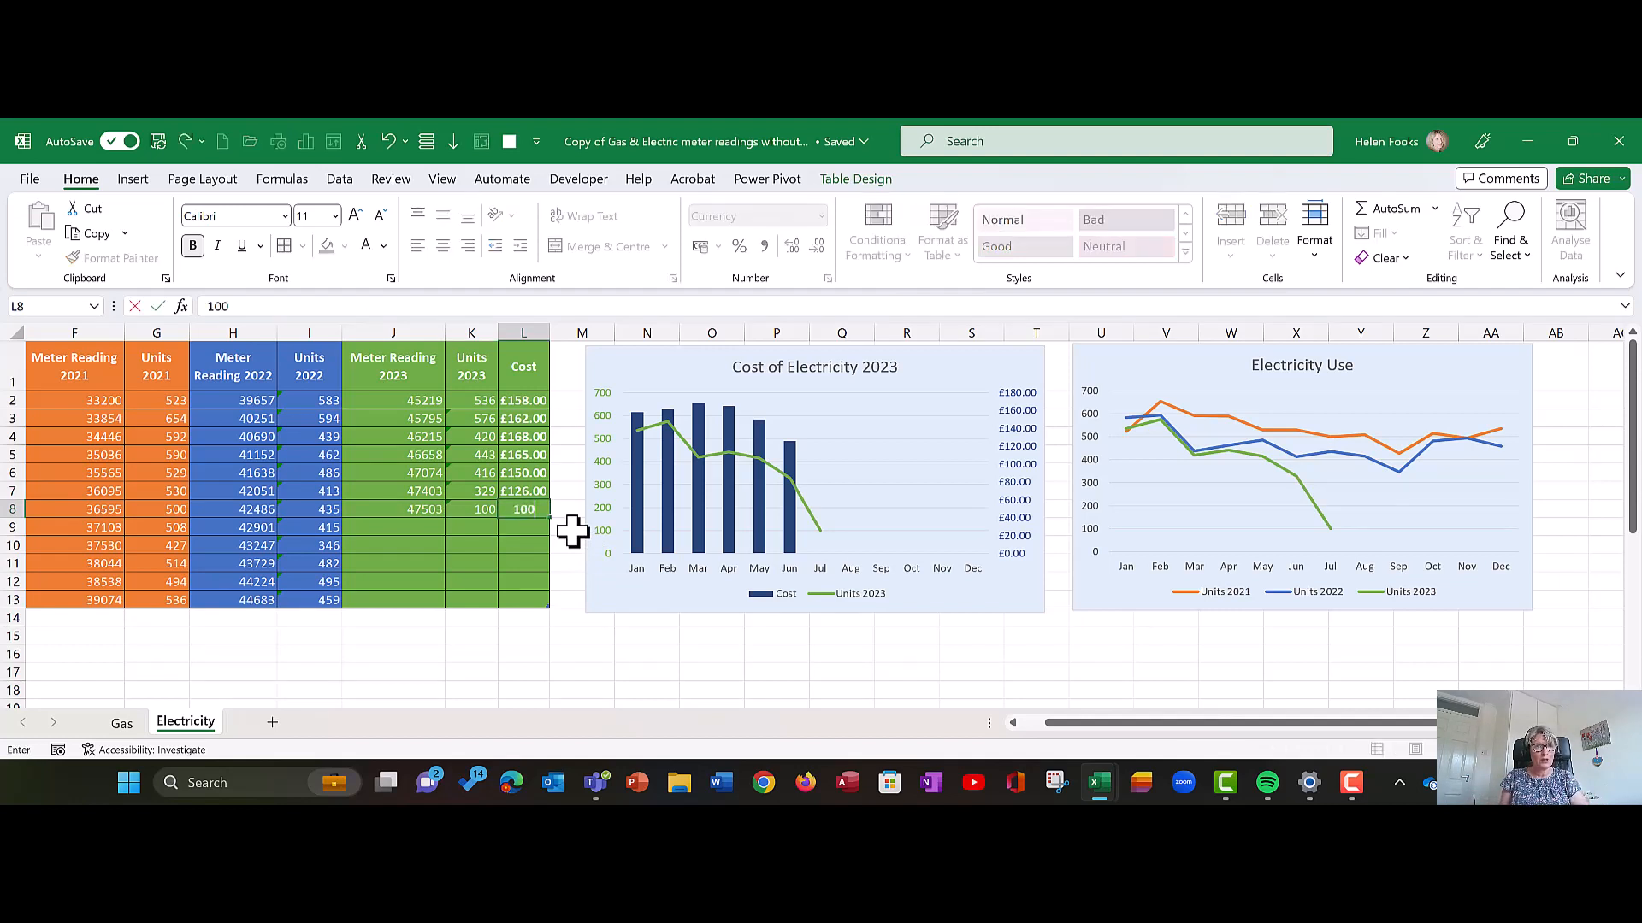
key("Return")
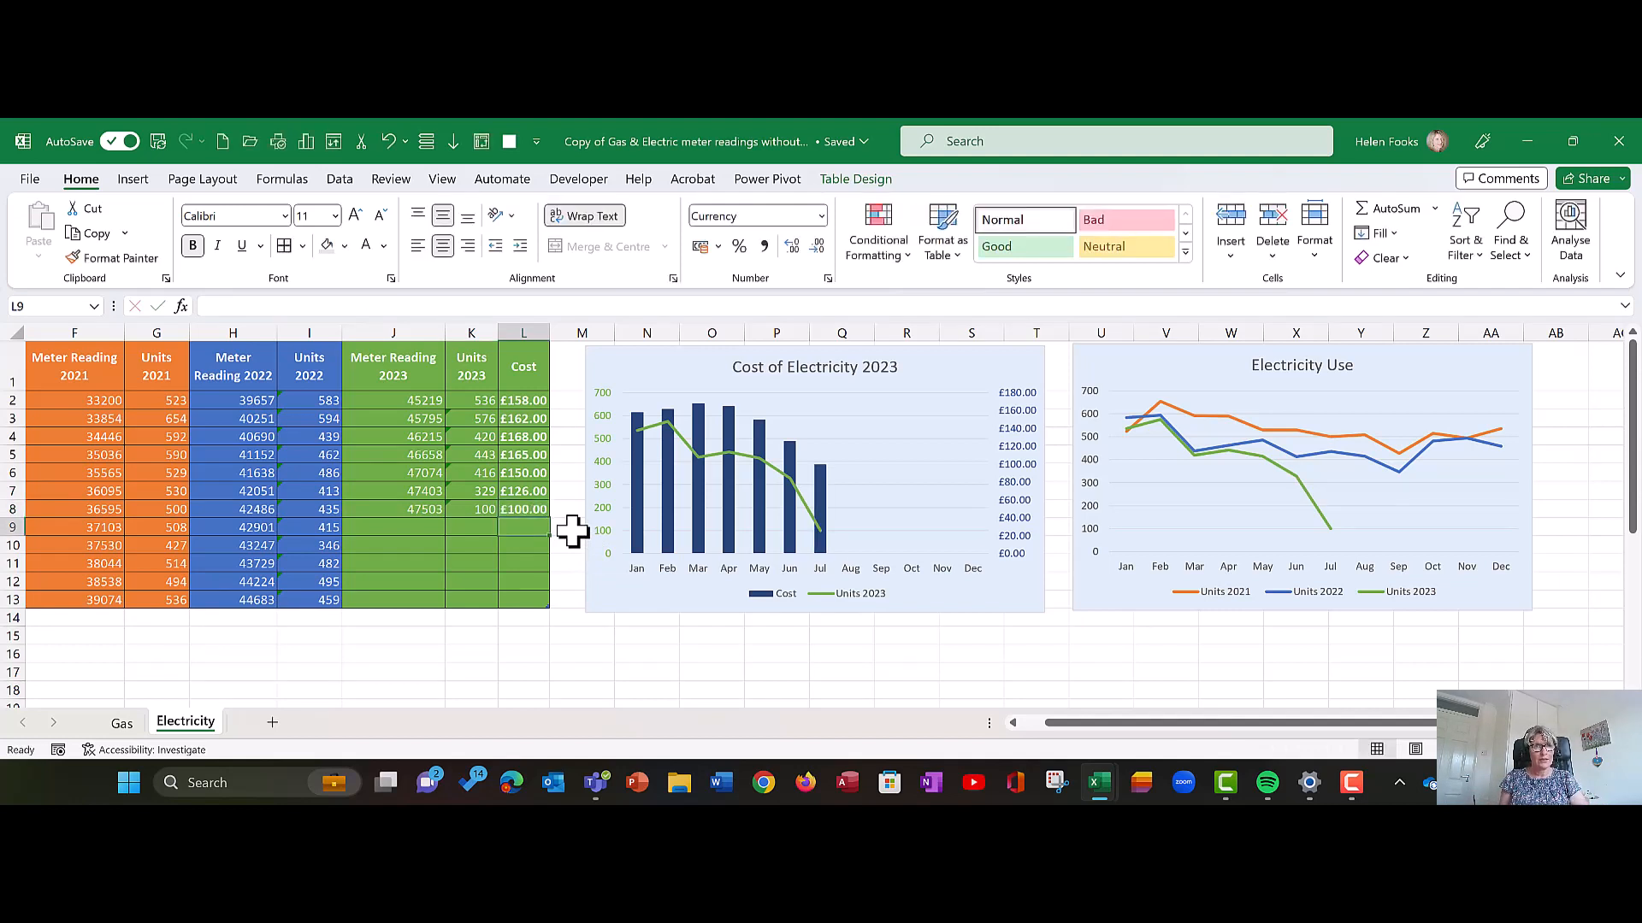